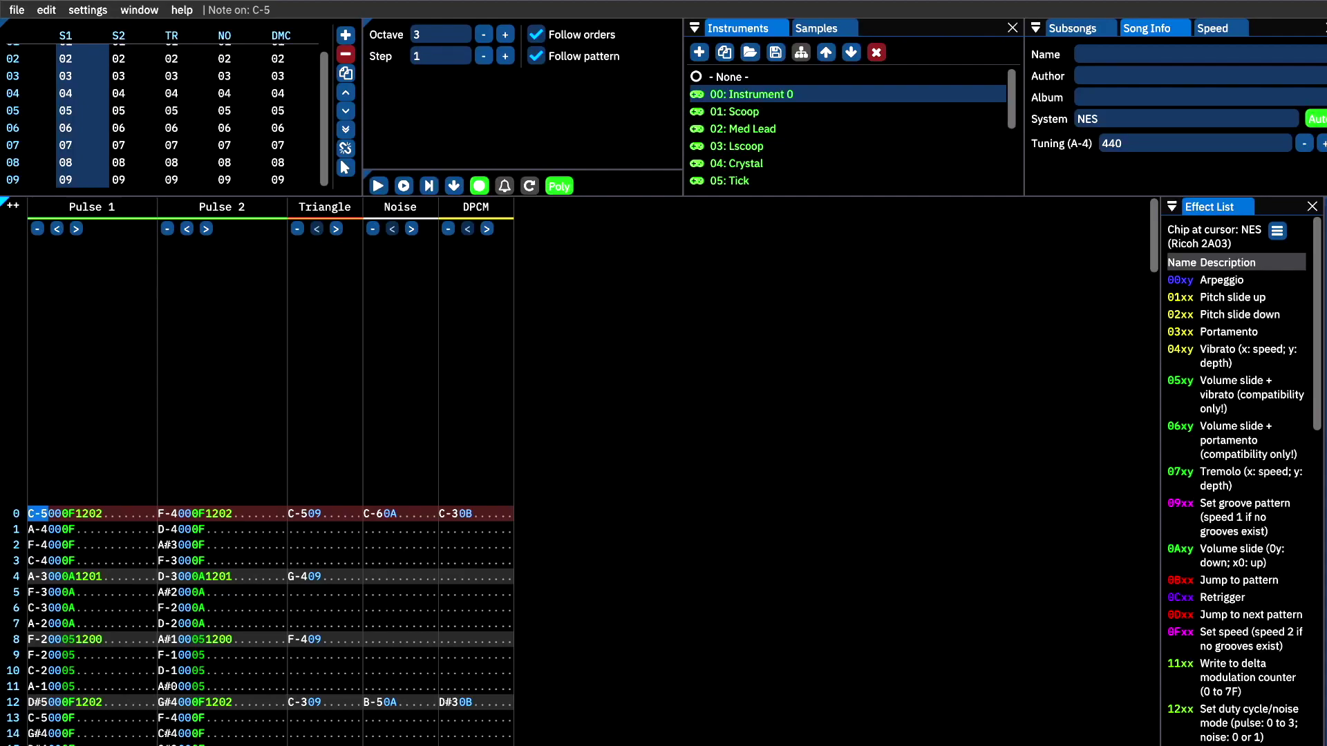
Play and stop the NES song, and play it again with only the Triangle channel unmuted.
{"action": "key", "text": "Return"}
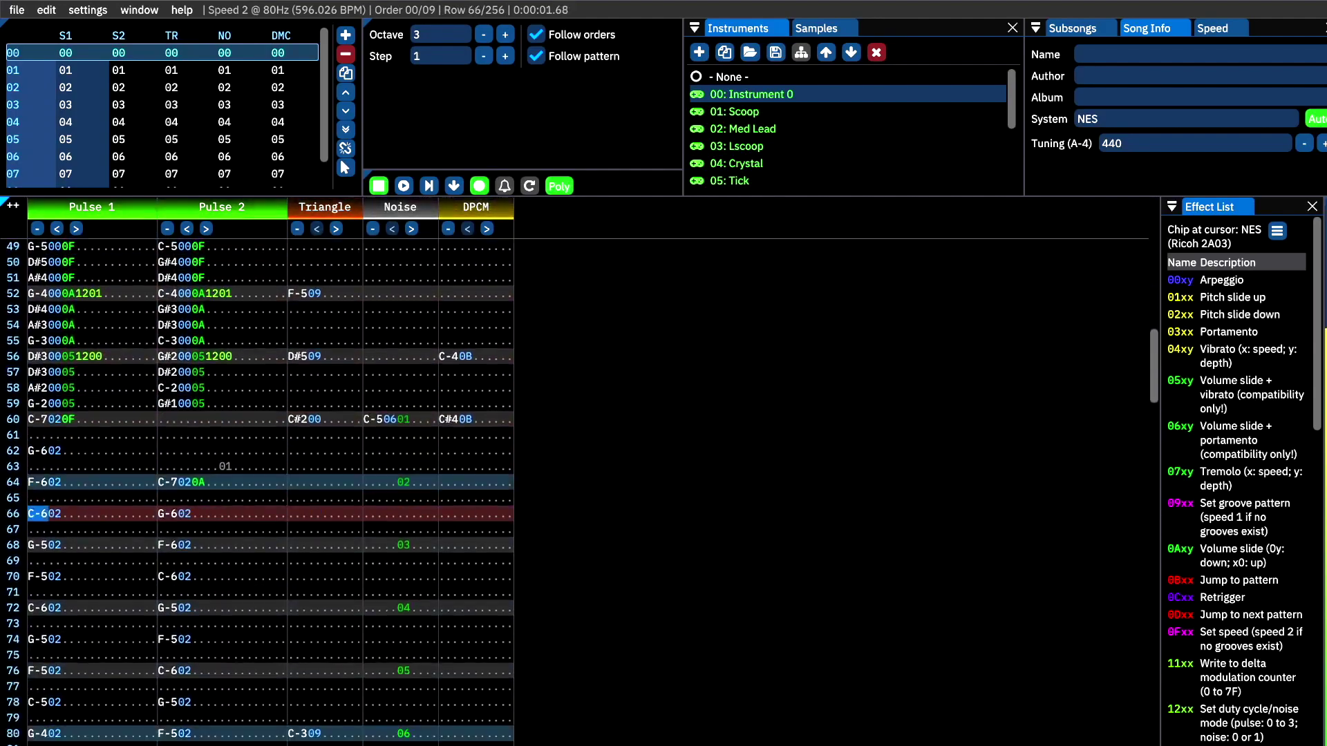
{"action": "key", "text": "Return"}
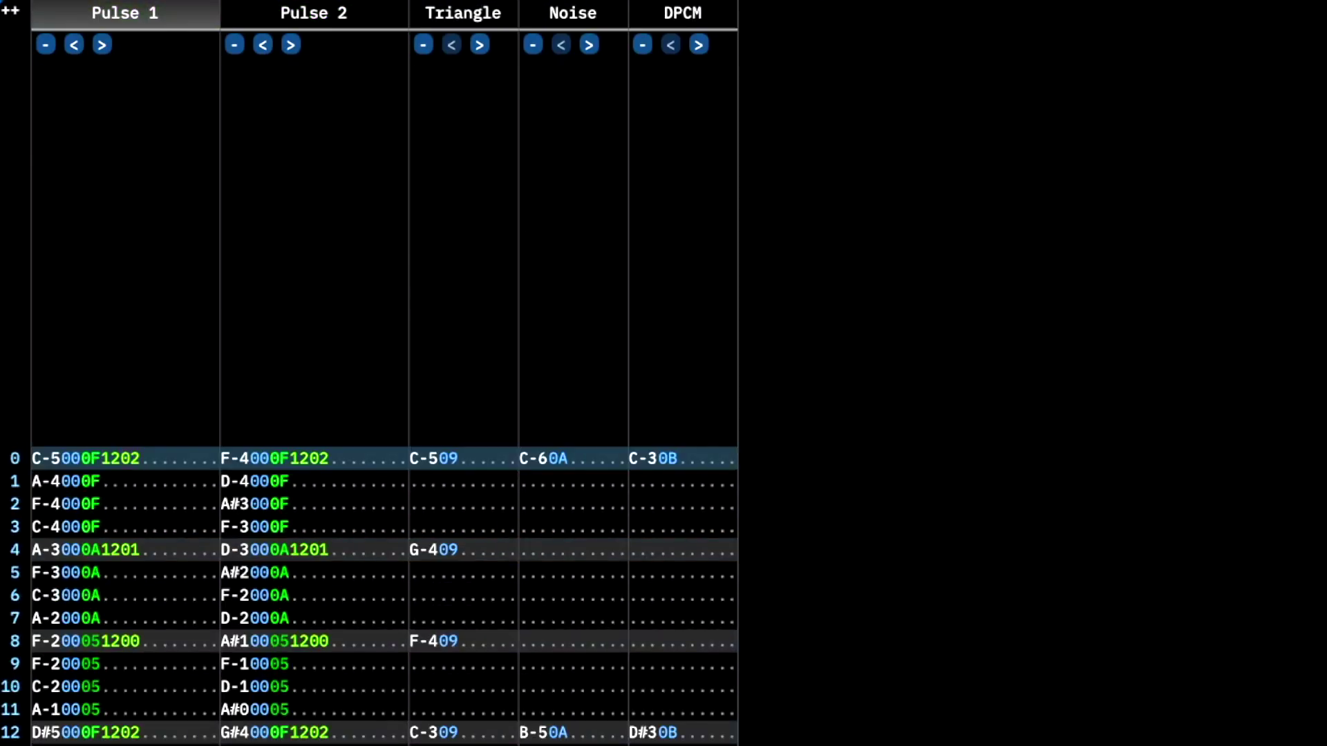
{"action": "left_click", "coordinate": [463, 13]}
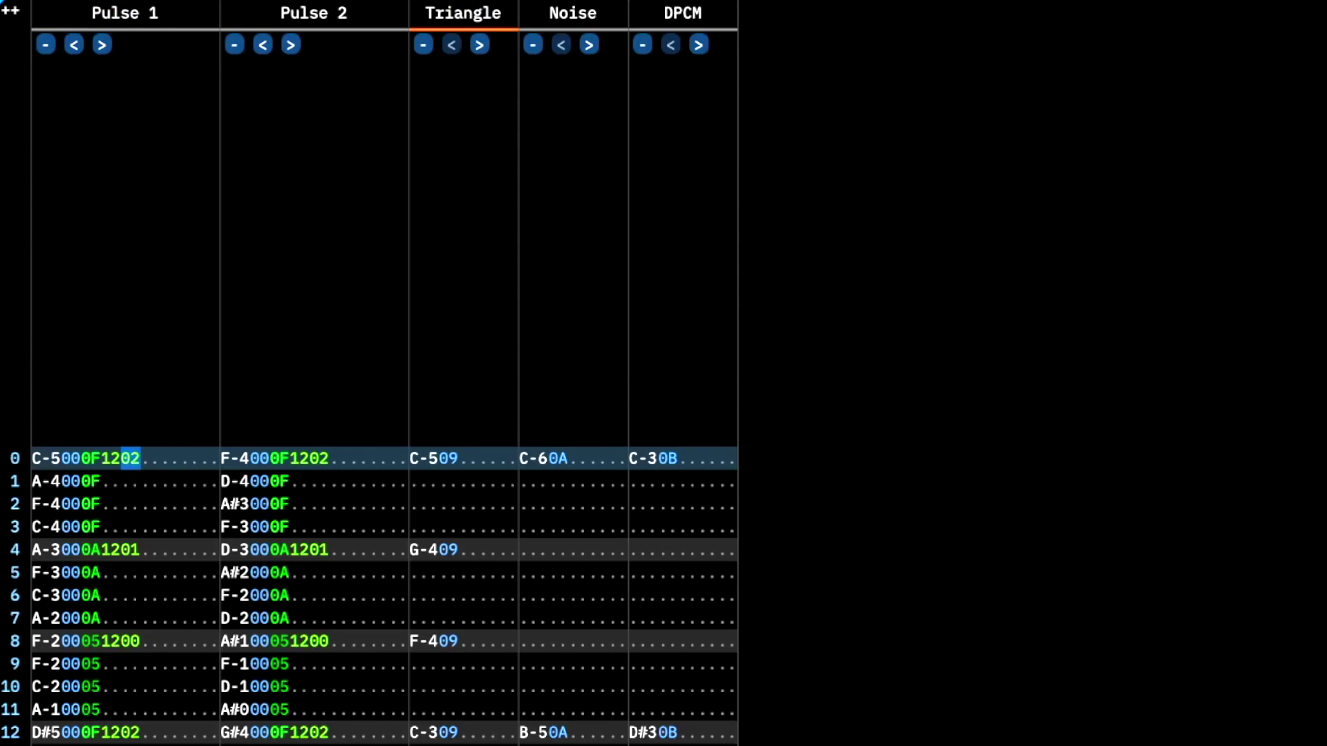
{"action": "key", "text": "Return"}
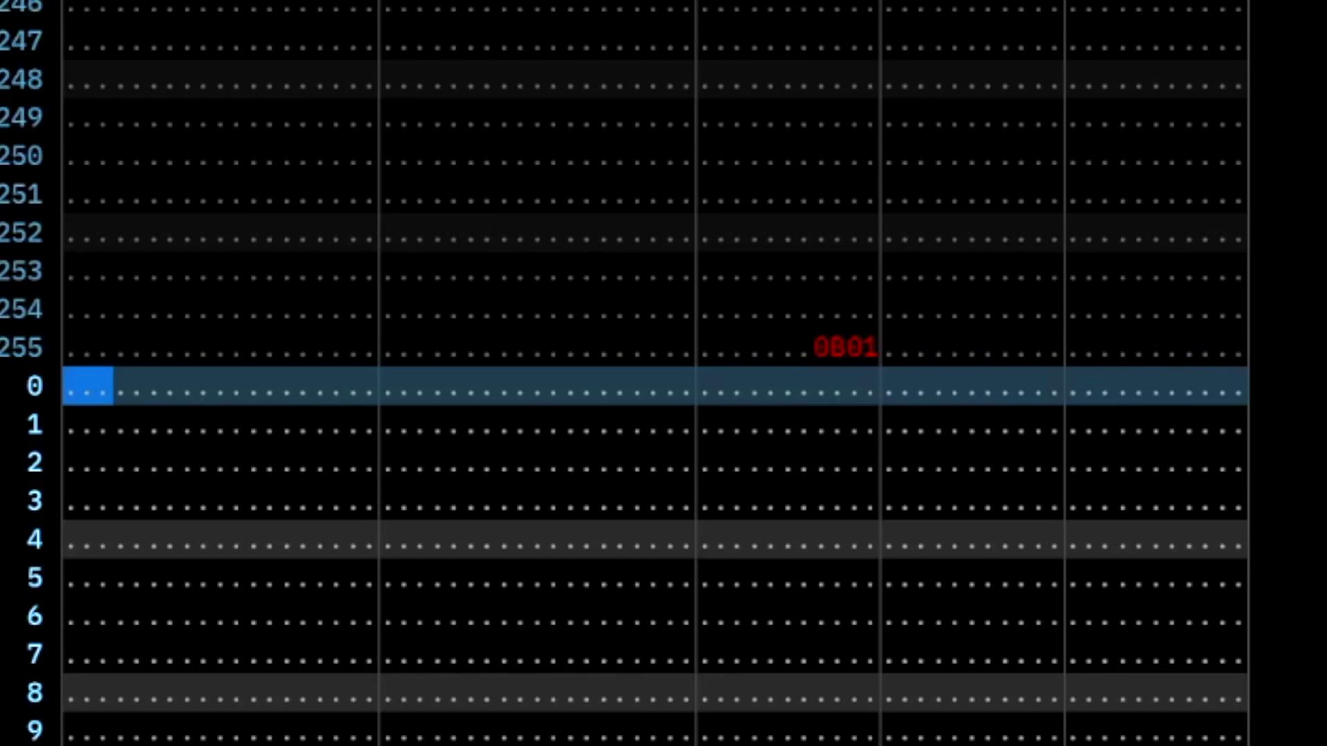
Enable note input, enter a C-3 note on row 0 of Pulse 1, and play the pattern back.
{"action": "key", "text": "space"}
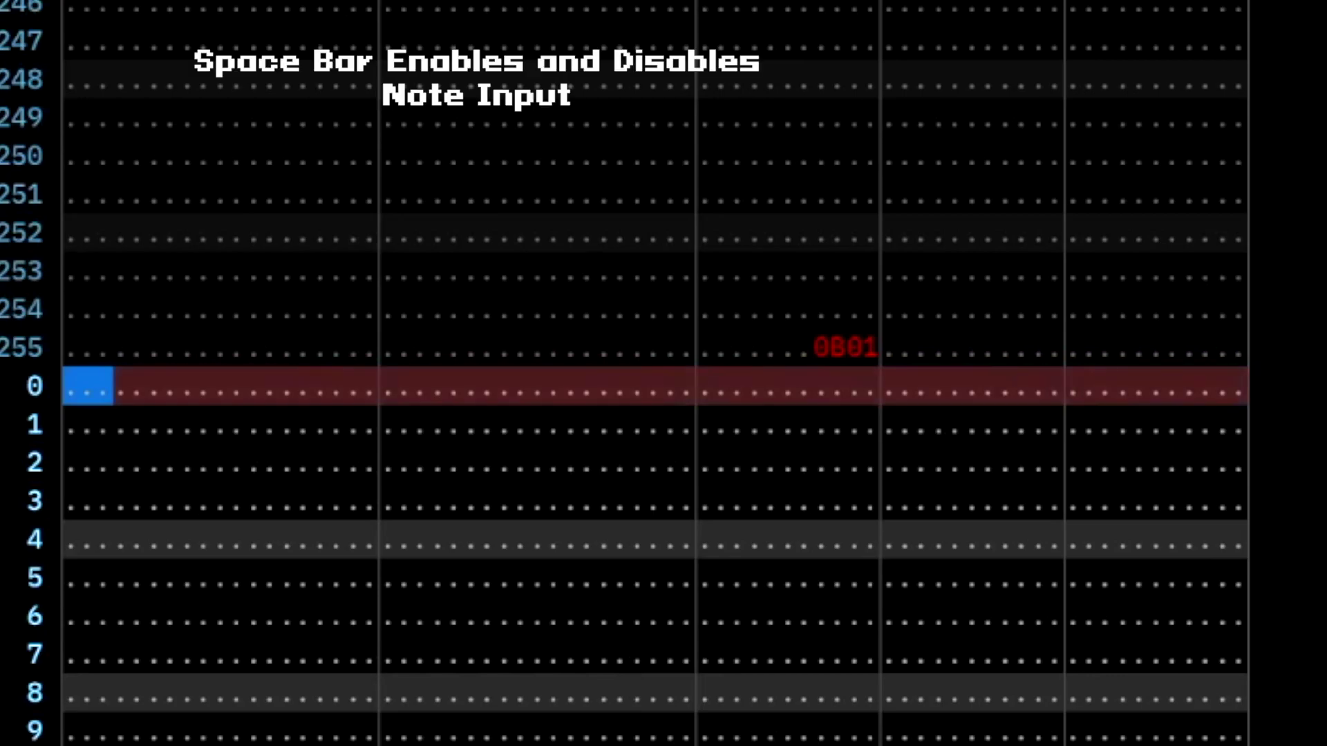
{"action": "key", "text": "space"}
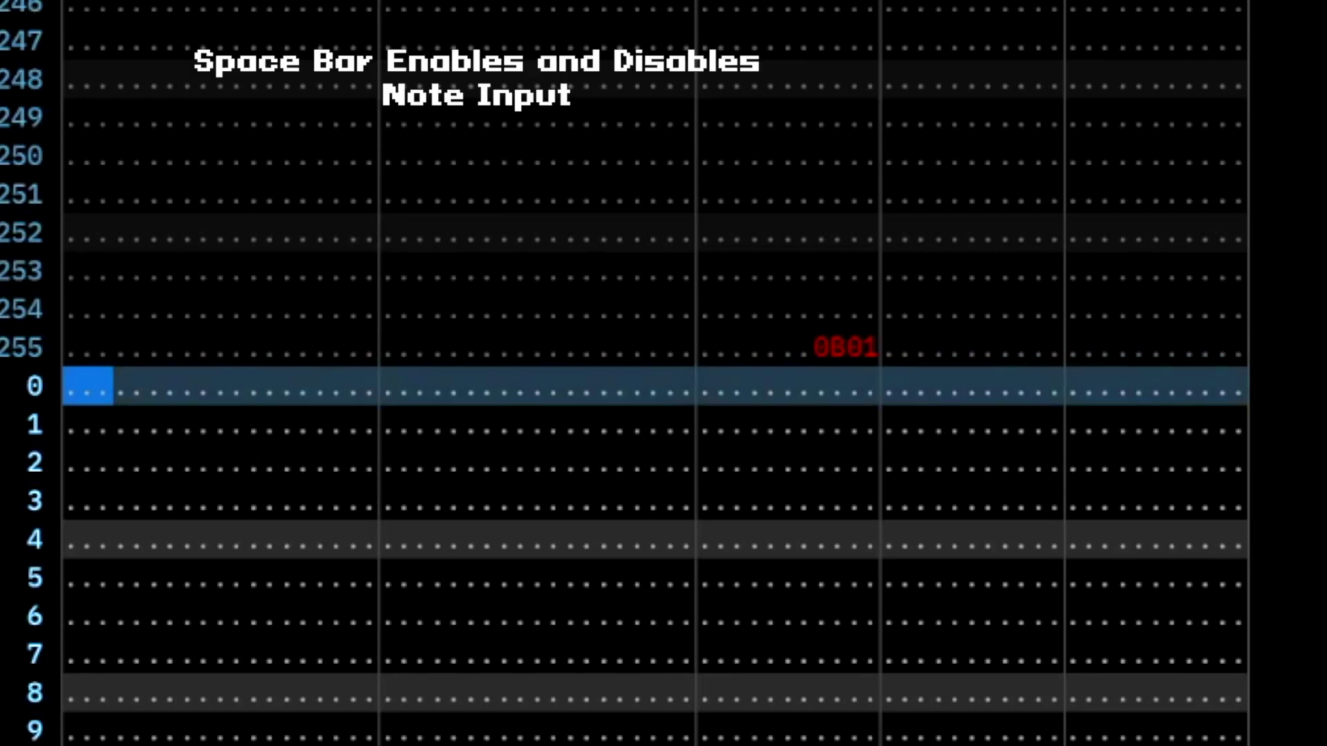
{"action": "key", "text": "space"}
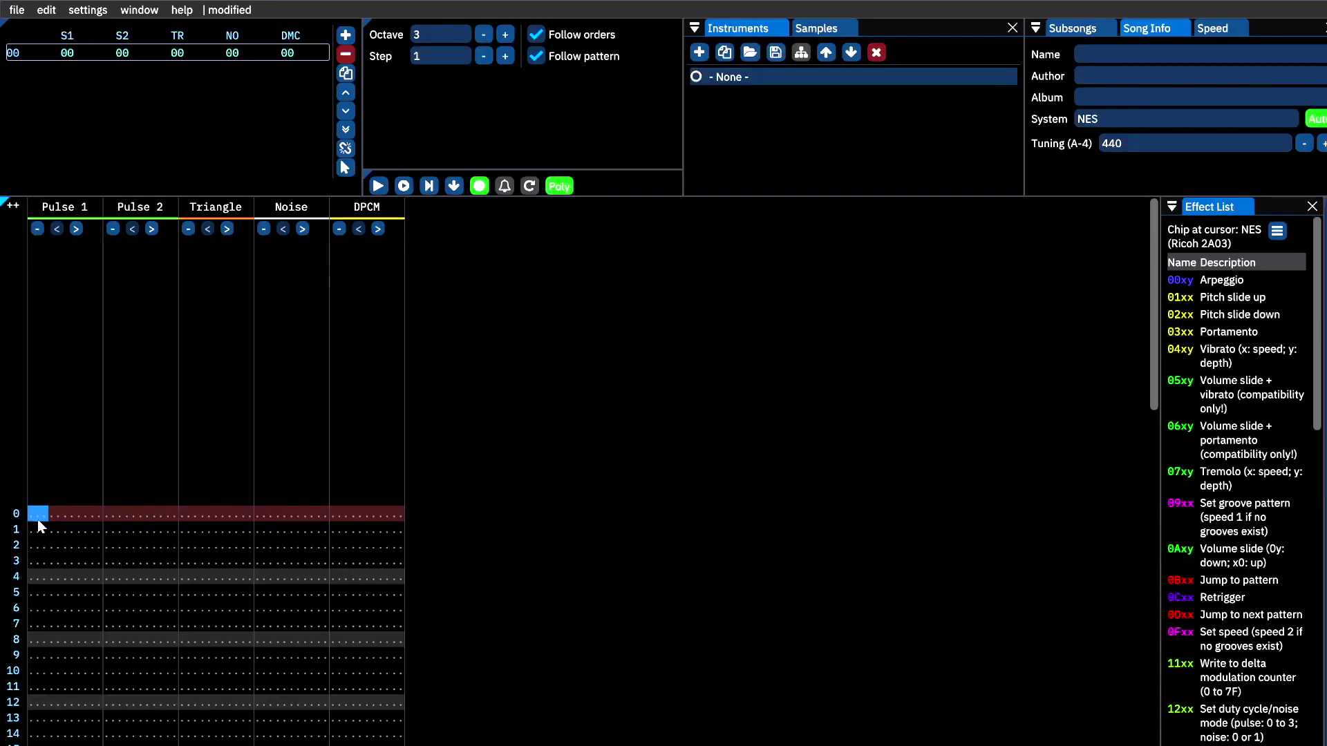
{"action": "key", "text": "z"}
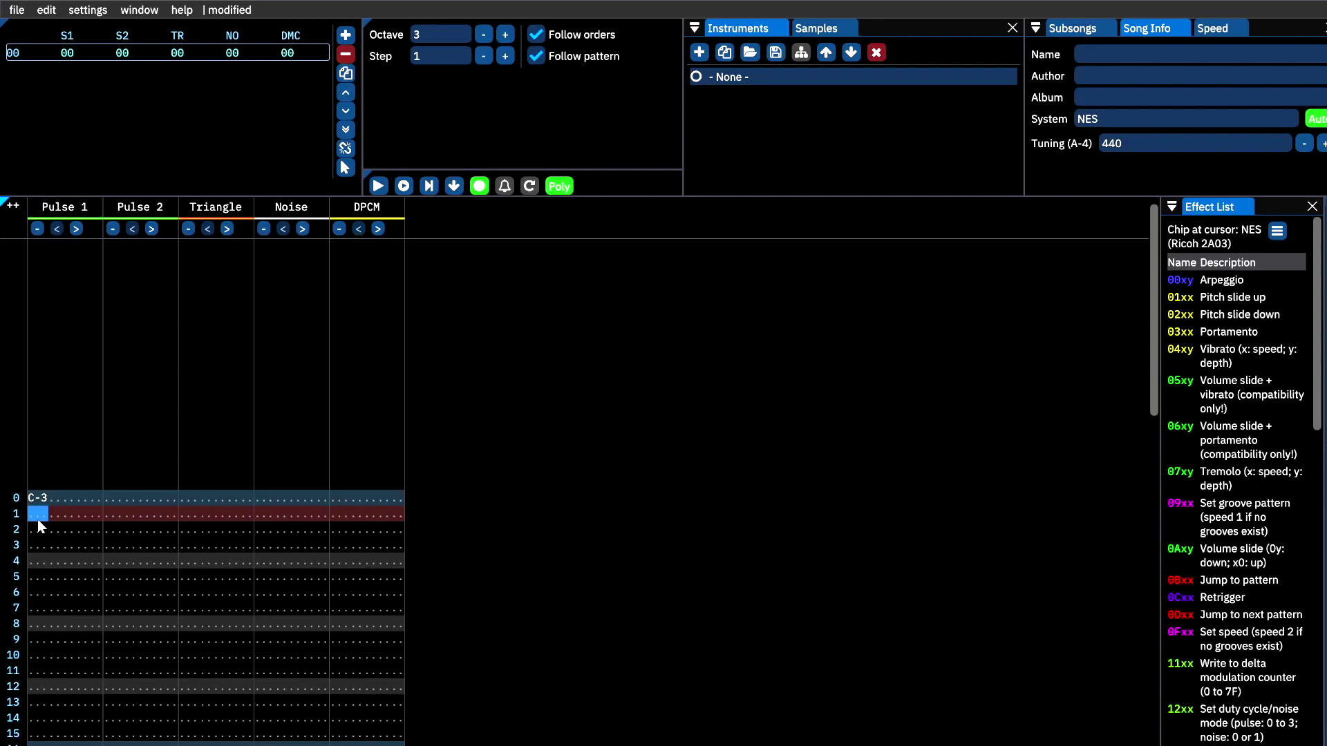
{"action": "key", "text": "Return"}
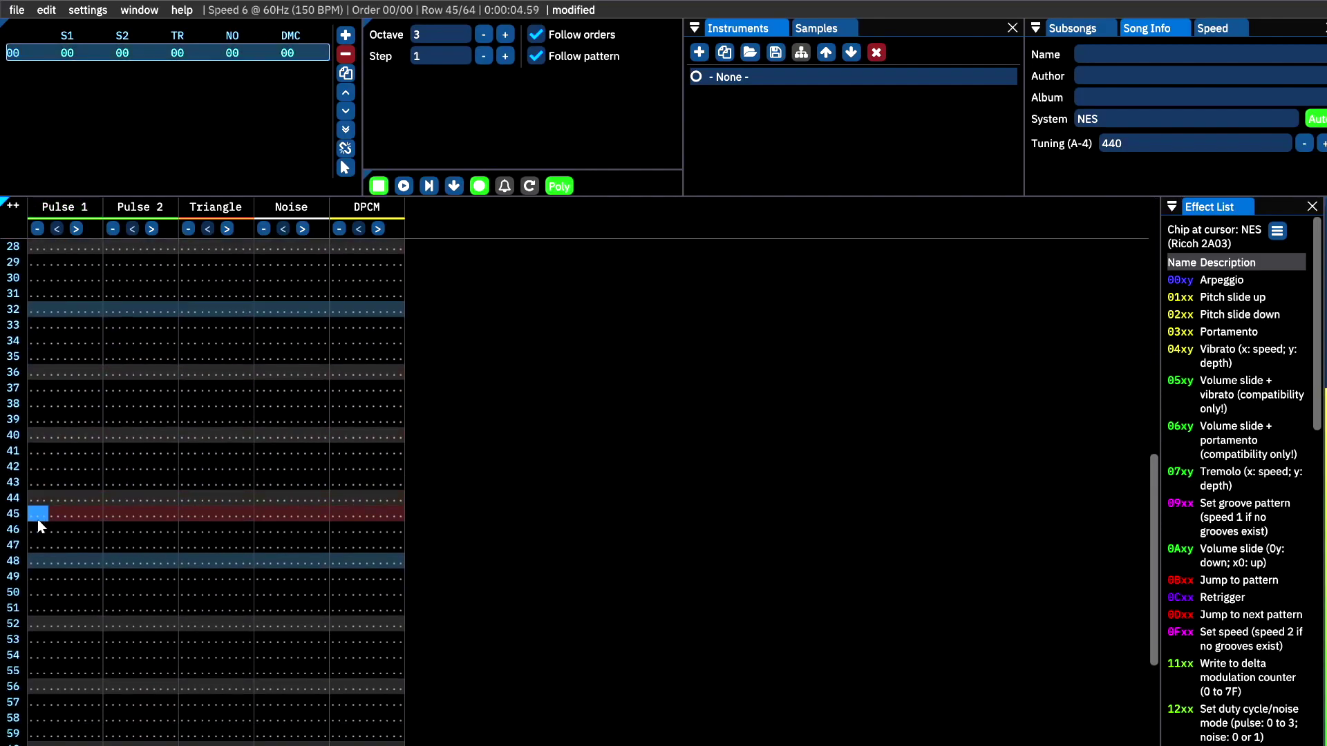
{"action": "key", "text": "Return"}
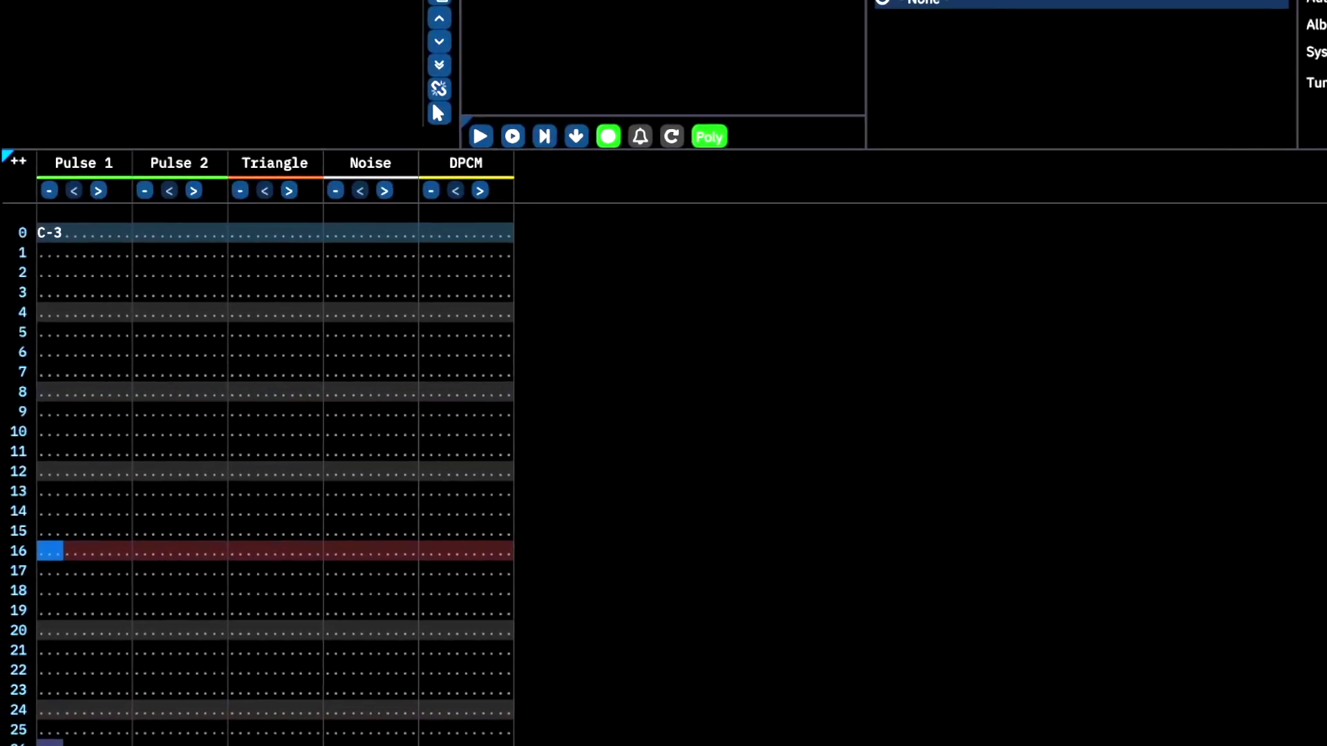
Enter a note OFF on row 16 of Pulse 1 and play the pattern.
{"action": "key", "text": "1"}
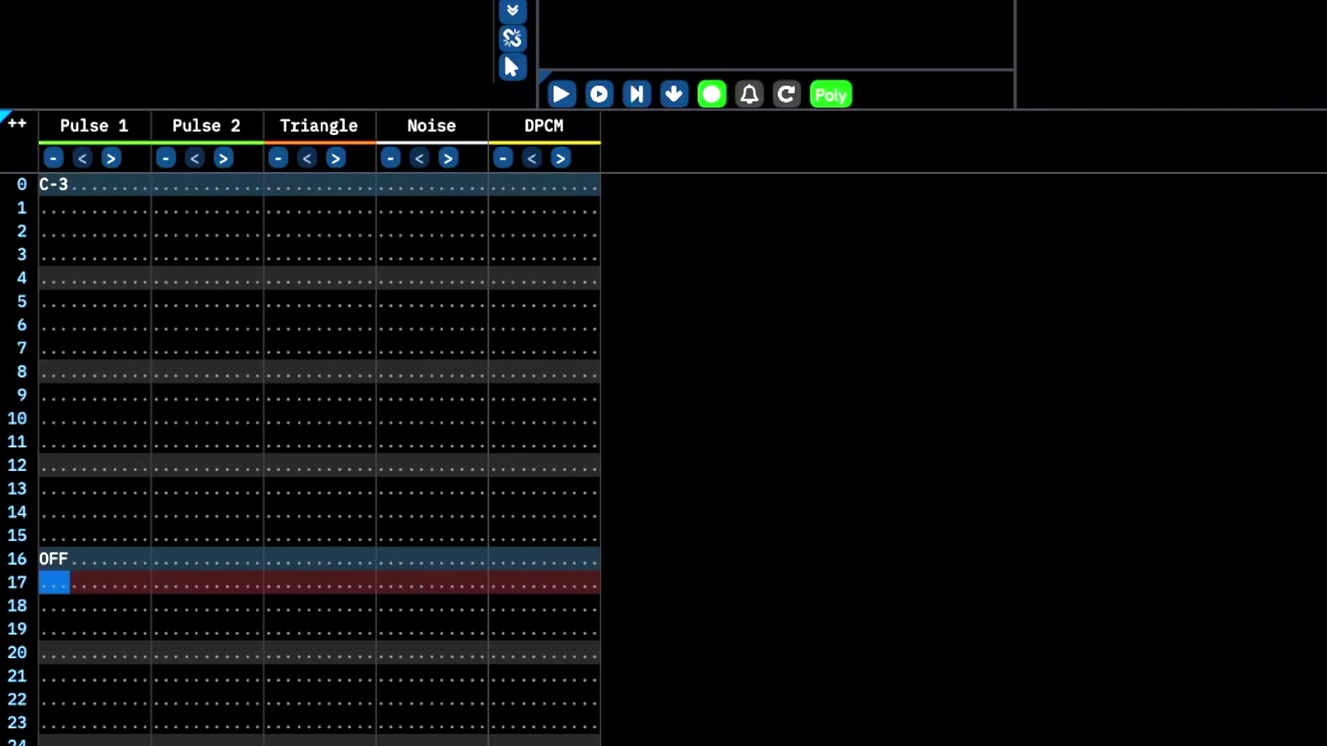
{"action": "key", "text": "Return"}
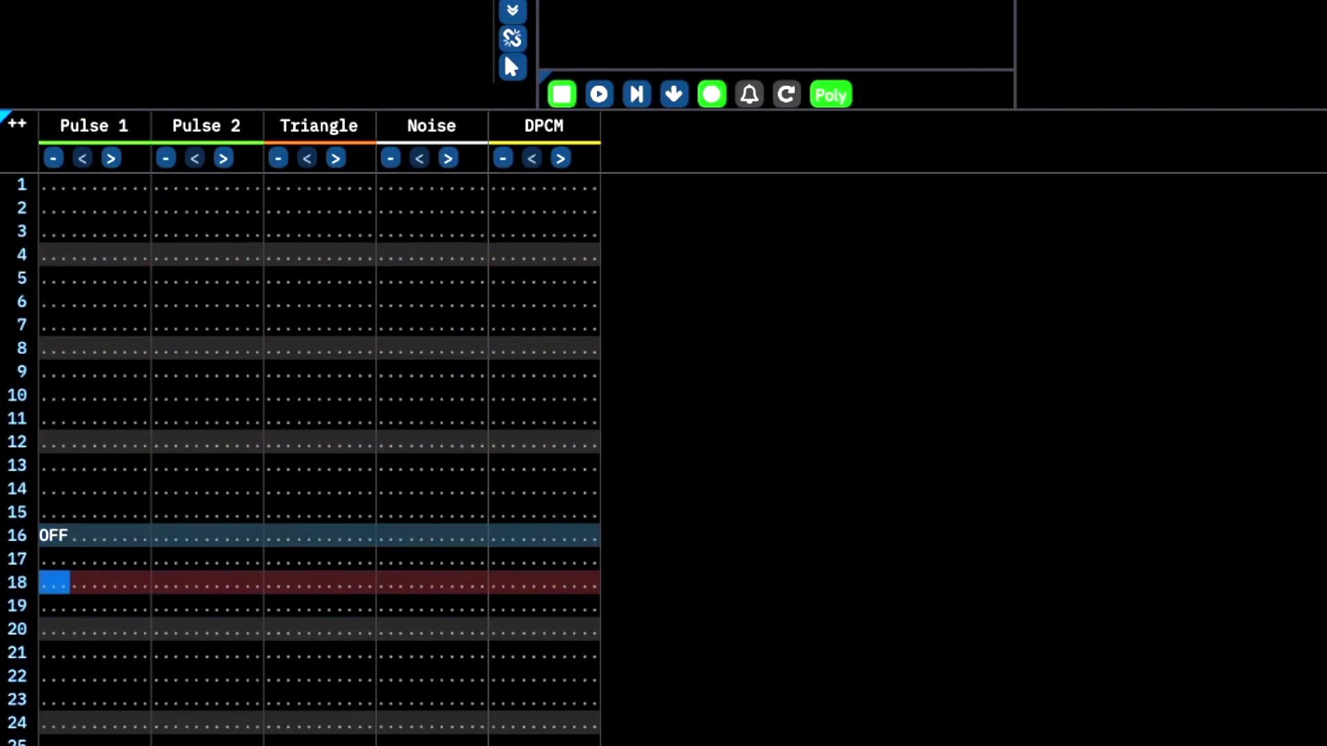
{"action": "key", "text": "space"}
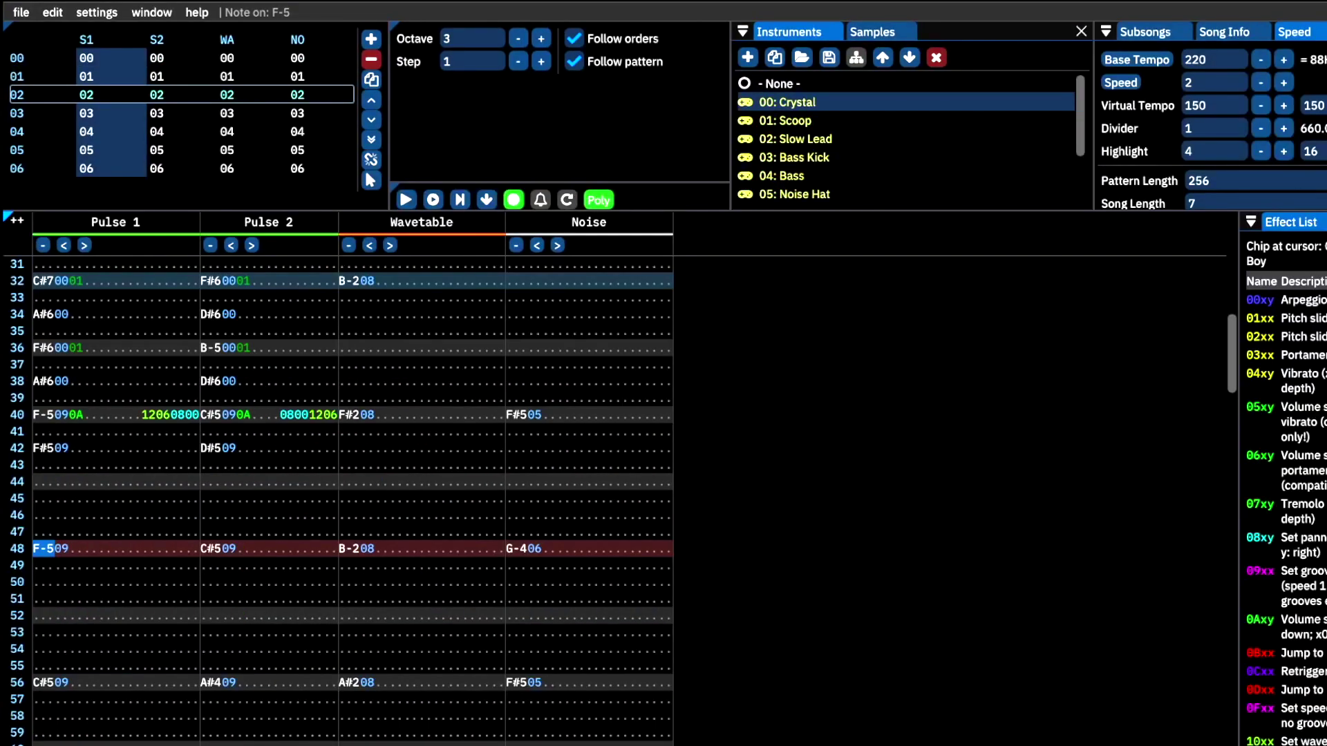
Play the Game Boy song, and play the NES song with only the Pulse 2 channel audible.
{"action": "key", "text": "Return"}
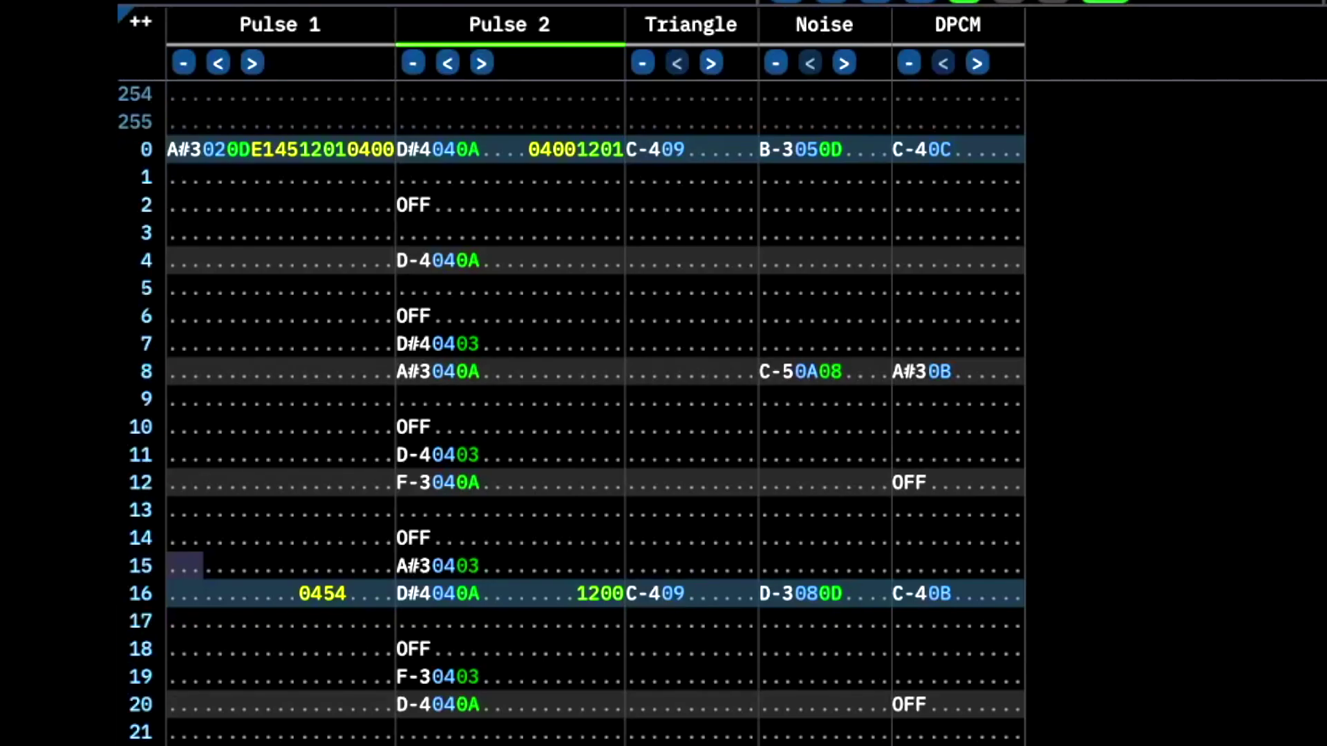
{"action": "key", "text": "Return"}
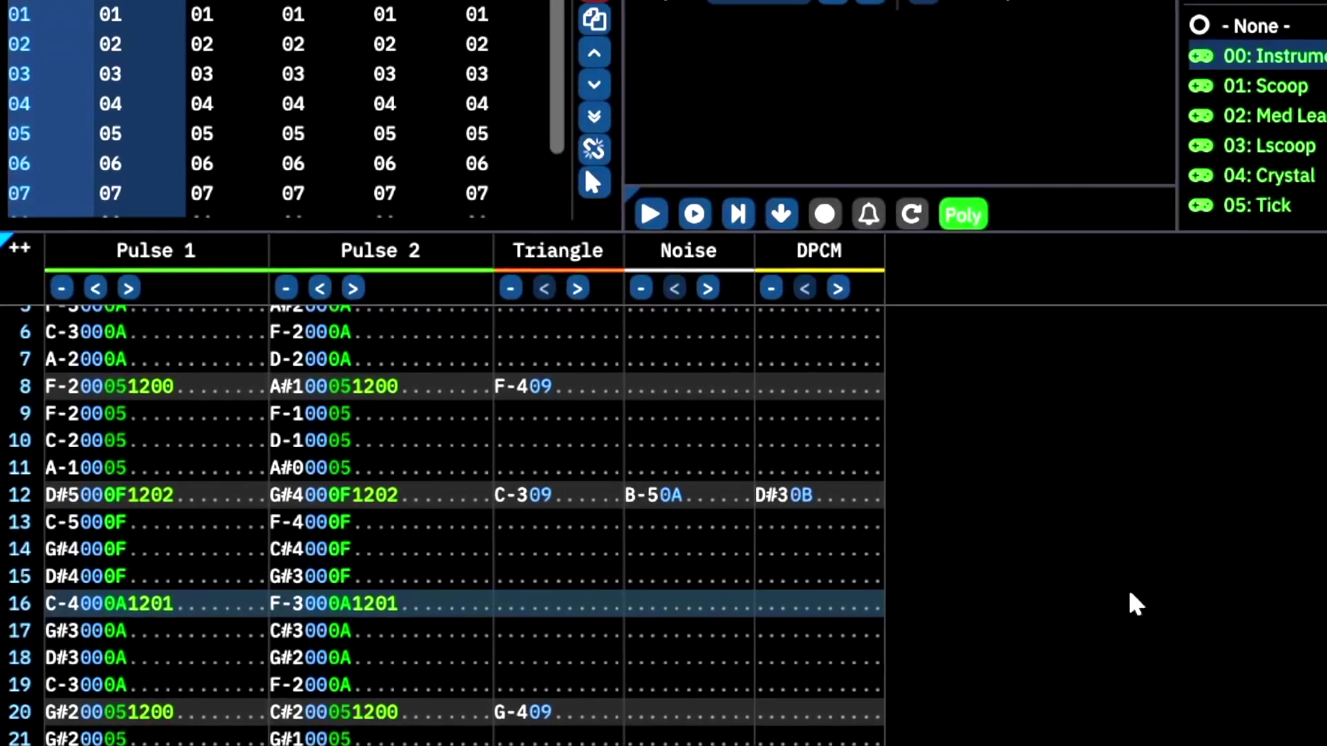
Show the effect list and look through its effect codes and descriptions.
{"action": "left_click", "coordinate": [314, 15]}
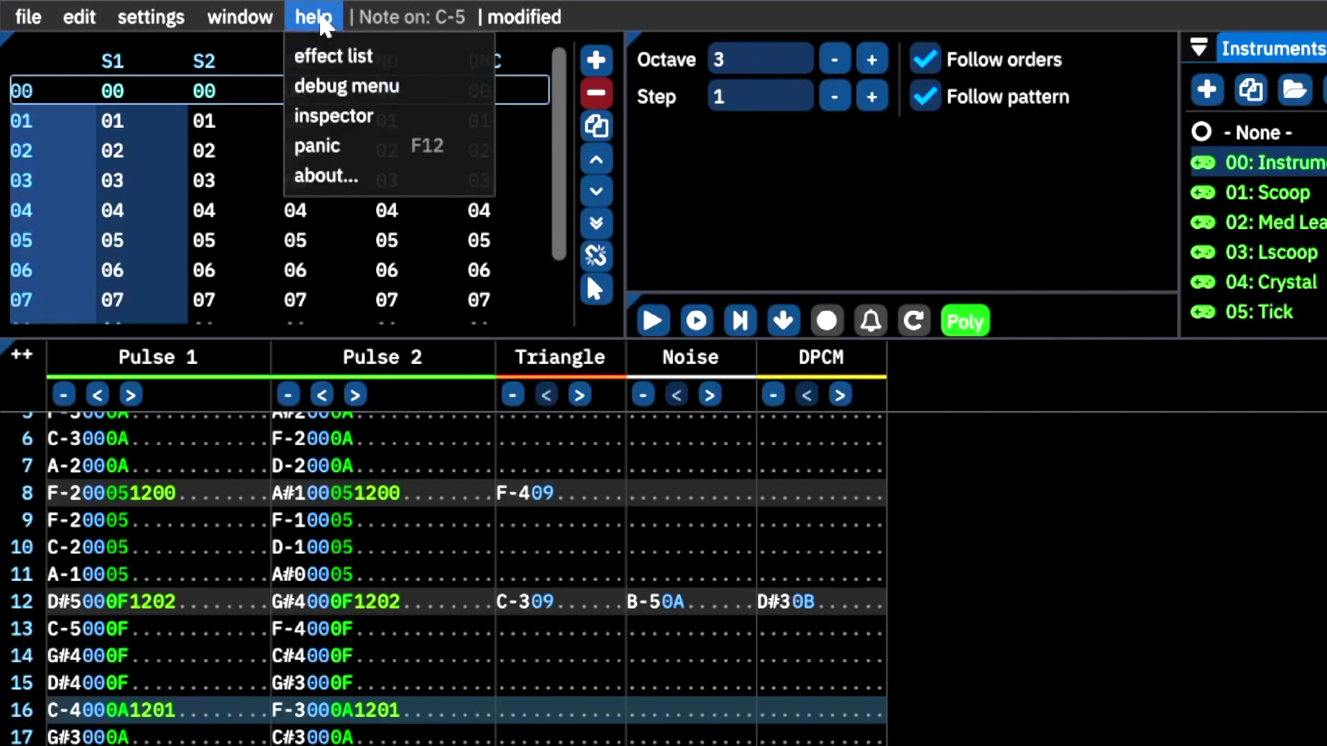
{"action": "left_click", "coordinate": [304, 57]}
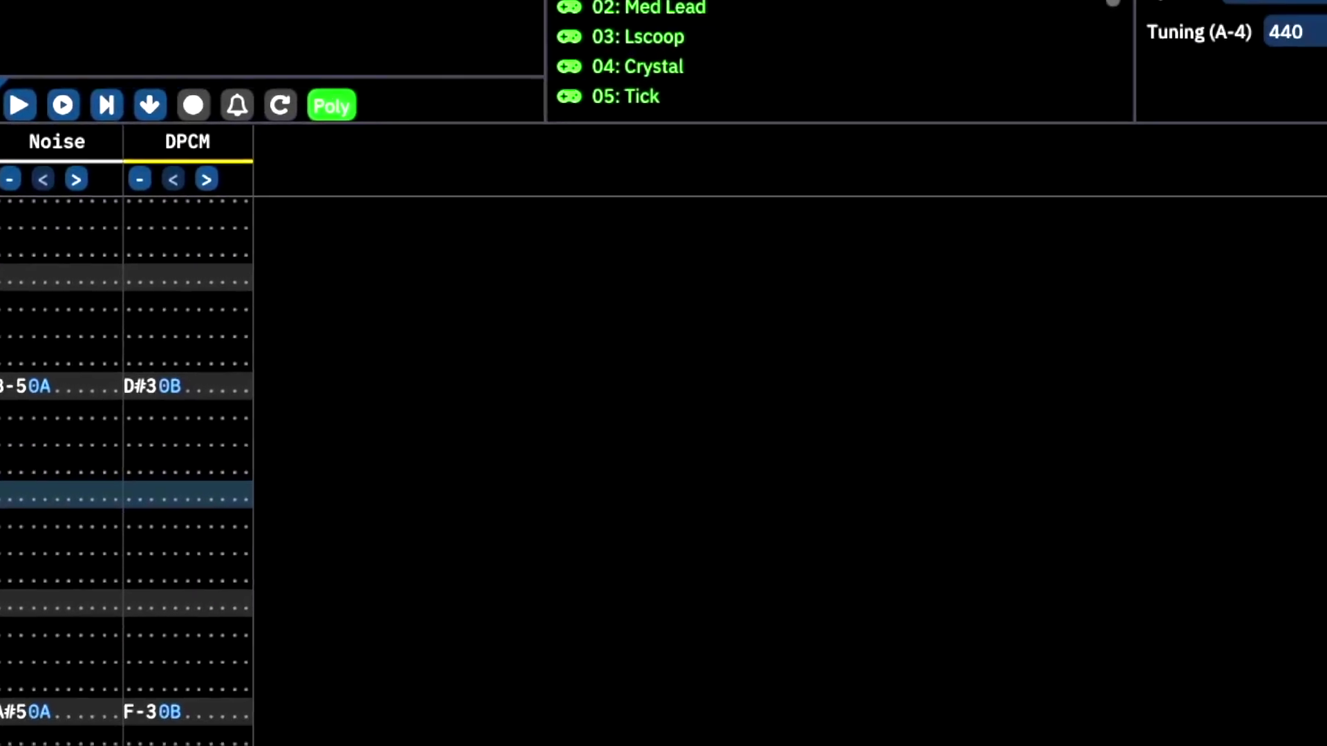
{"action": "left_click_drag", "start_coordinate": [1312, 252], "coordinate": [1321, 745]}
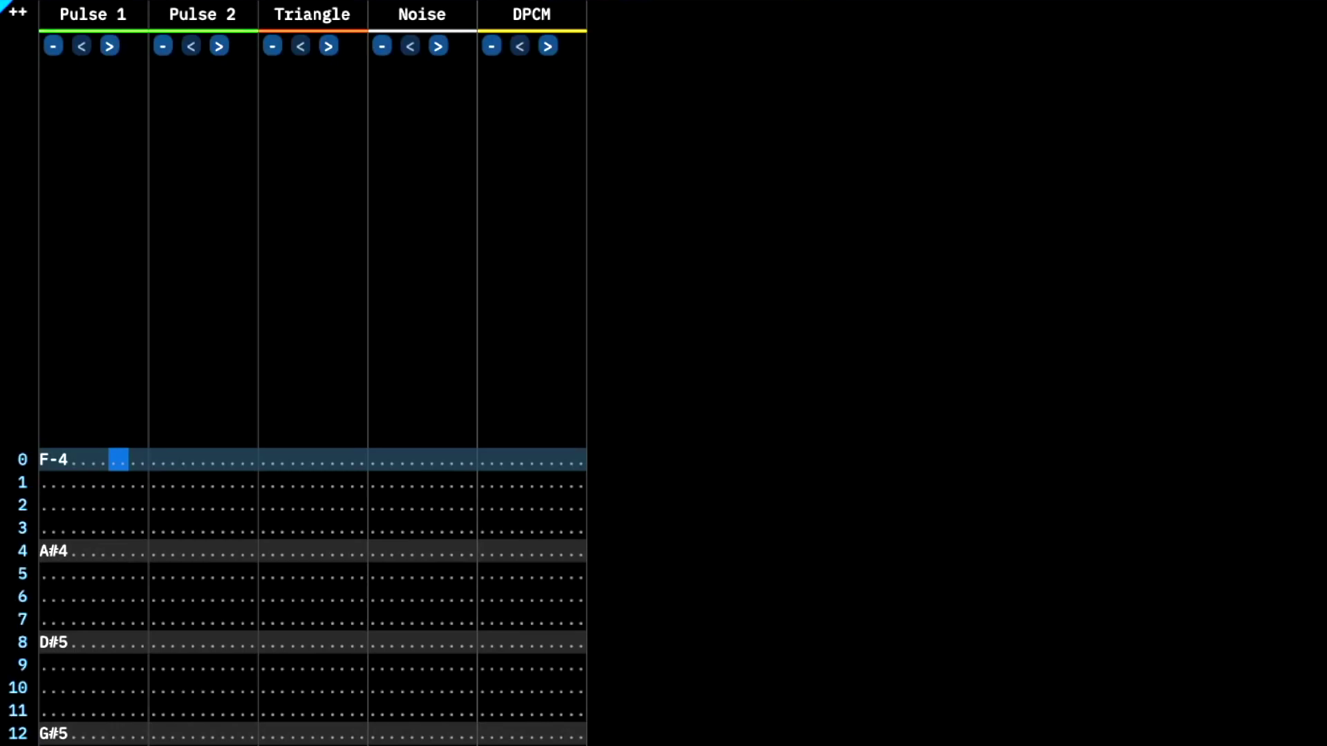
Play the Pulse 1 melody without effects, and compare it with the version using the 1202 and 1201 duty effects.
{"action": "key", "text": "Return"}
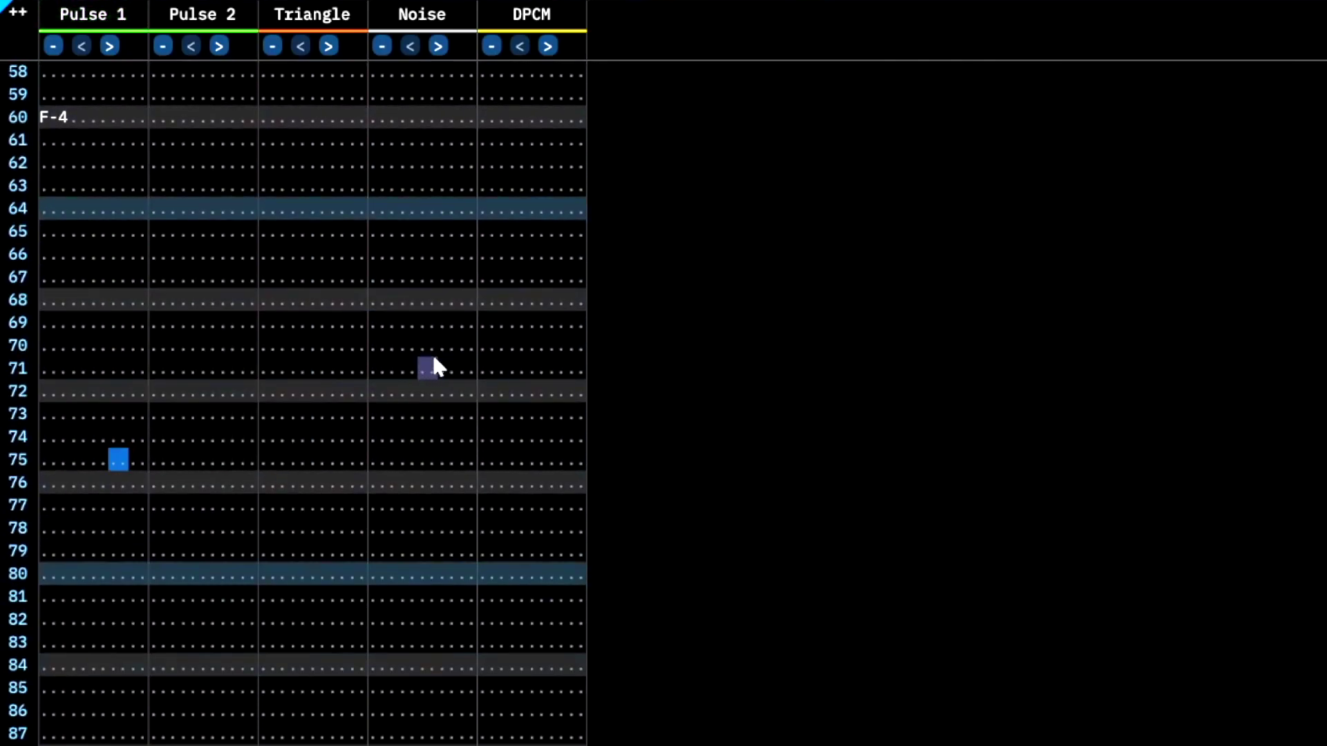
{"action": "key", "text": "Return"}
{"action": "scroll", "coordinate": [454, 289], "scroll_direction": "down", "scroll_amount": 16}
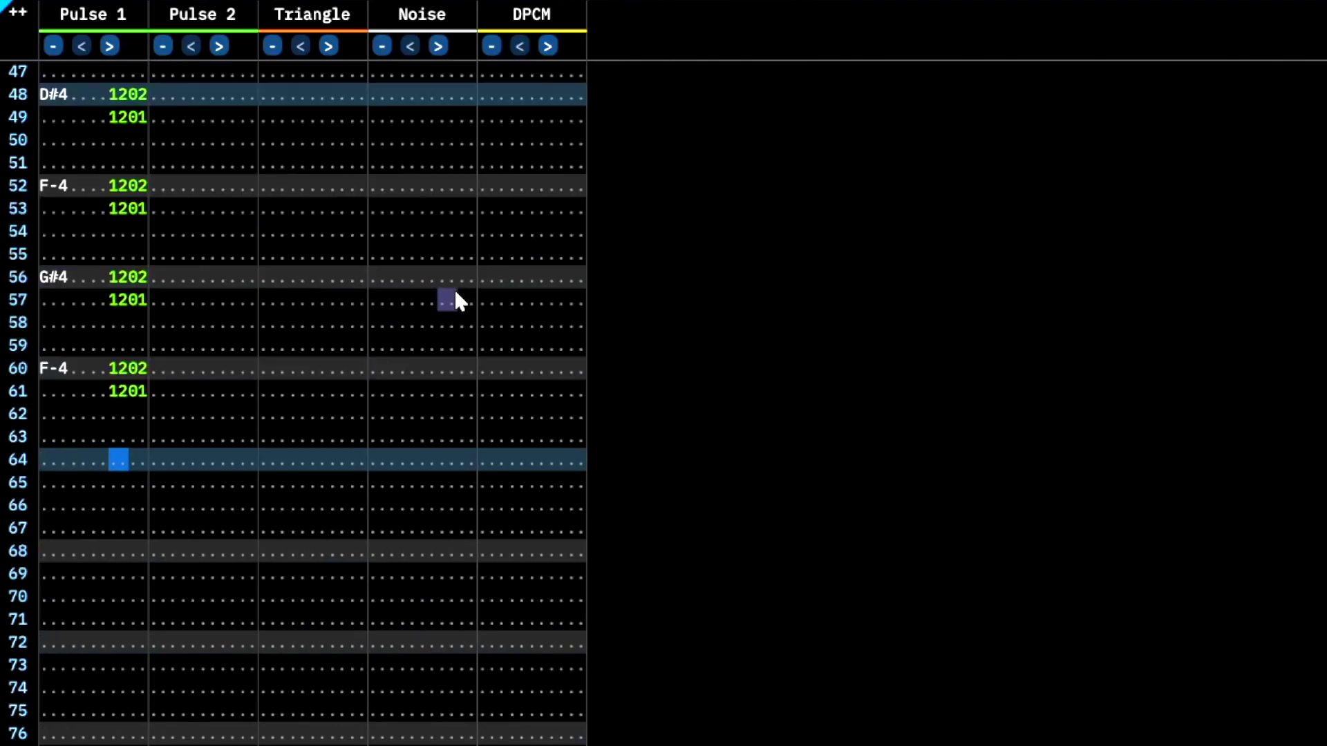
{"action": "scroll", "coordinate": [456, 293], "scroll_direction": "up", "scroll_amount": 16}
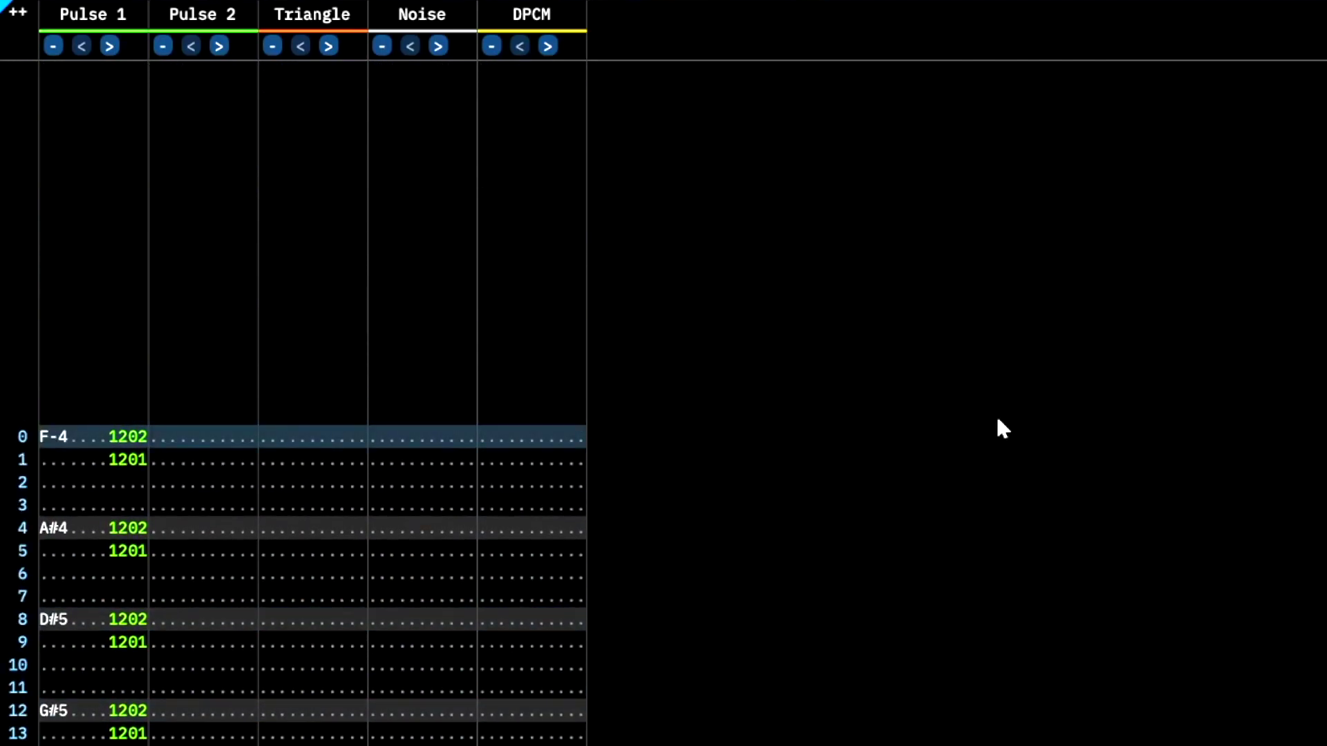
{"action": "key", "text": "Return"}
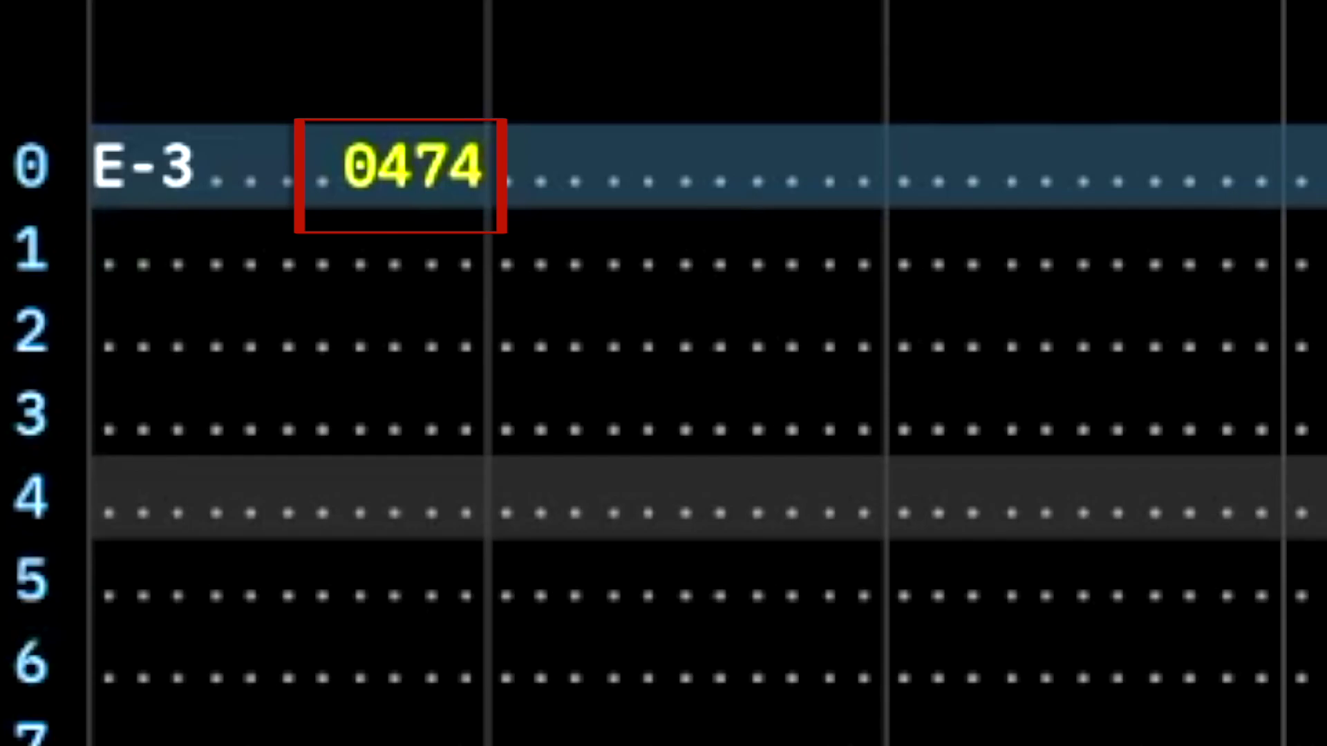
Play the E-3 note with vibrato effect 0474, enter effect 0400 on row 8 to stop the vibrato, and play it back.
{"action": "key", "text": "Return"}
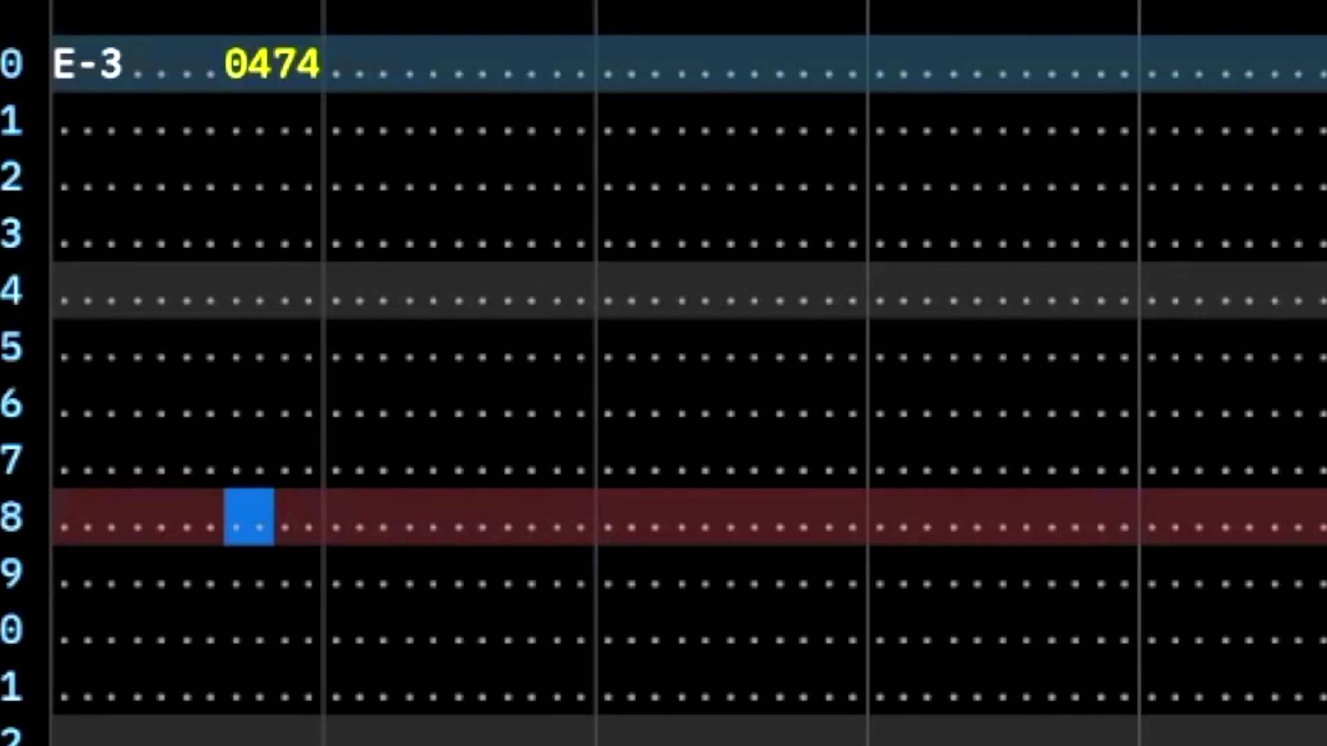
{"action": "type", "text": "0400"}
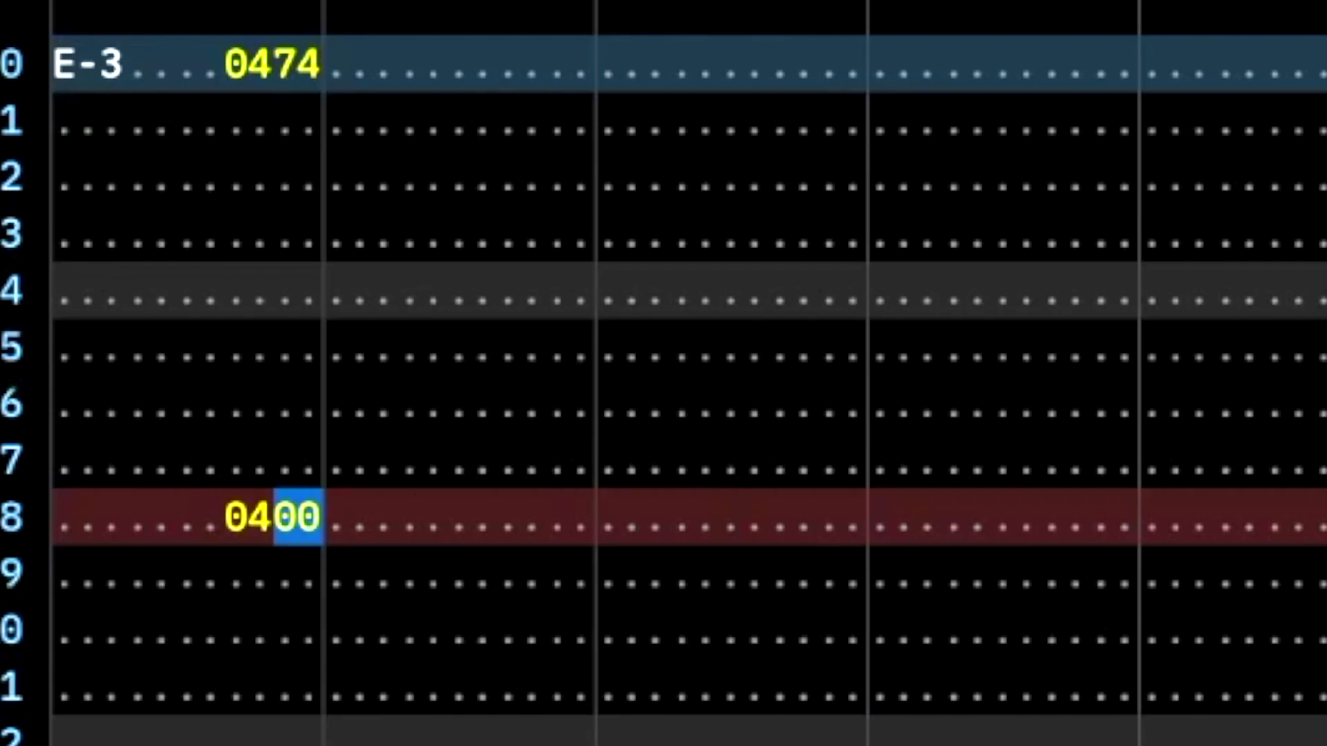
{"action": "key", "text": "Return"}
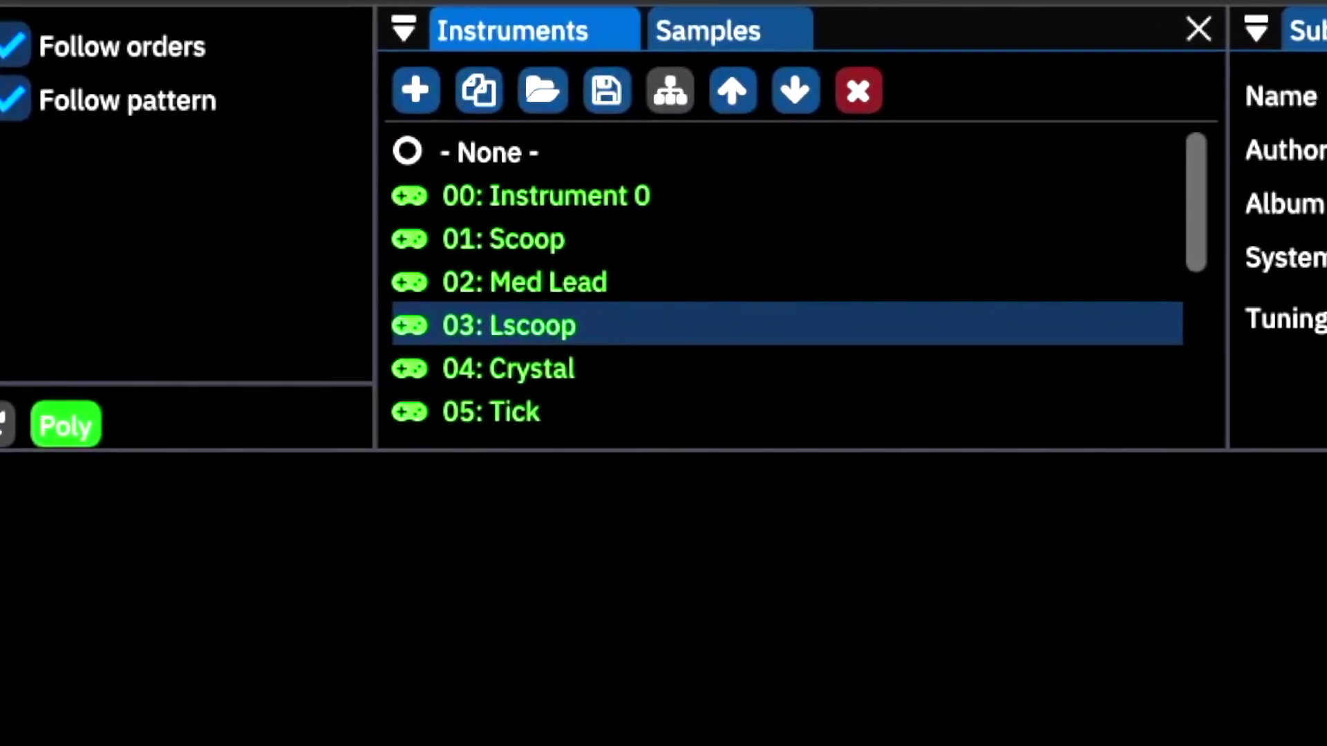
Check the instrument types that can be added, and open the Lscoop instrument for editing.
{"action": "left_click", "coordinate": [413, 97]}
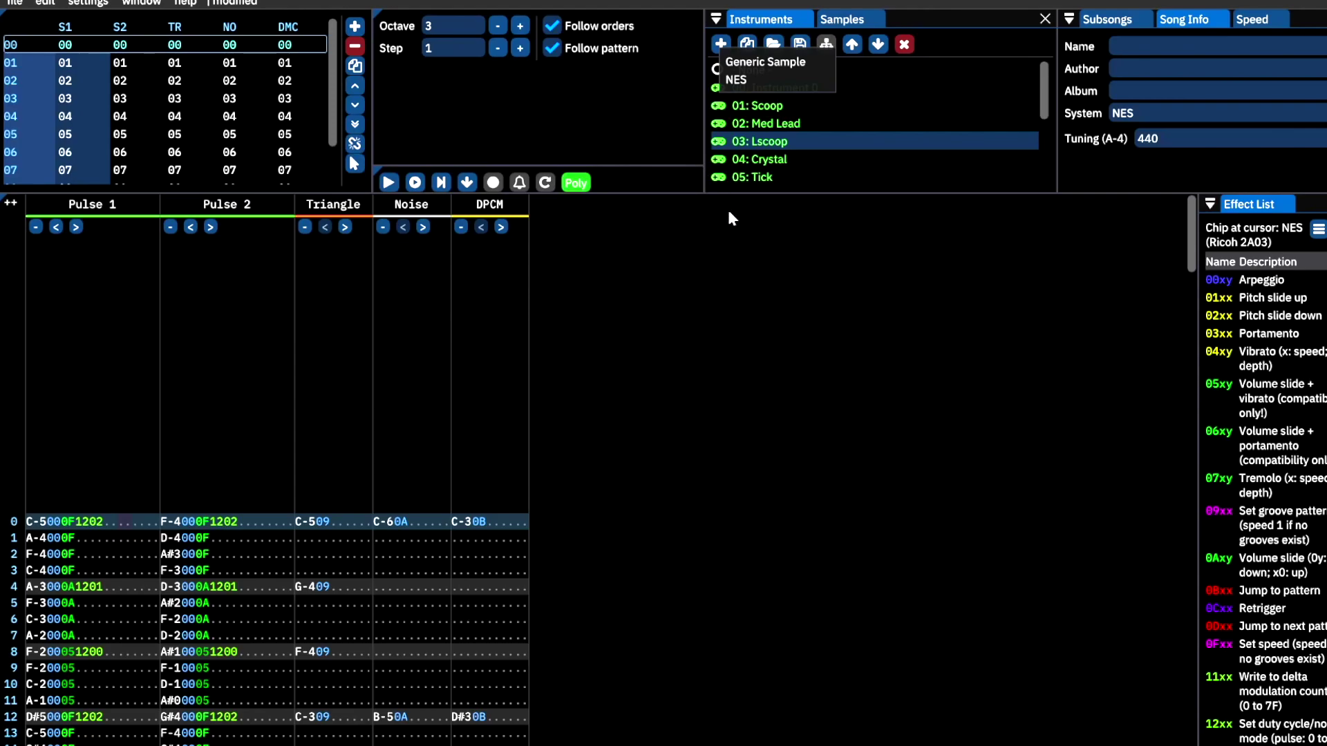
{"action": "double_click", "coordinate": [744, 138]}
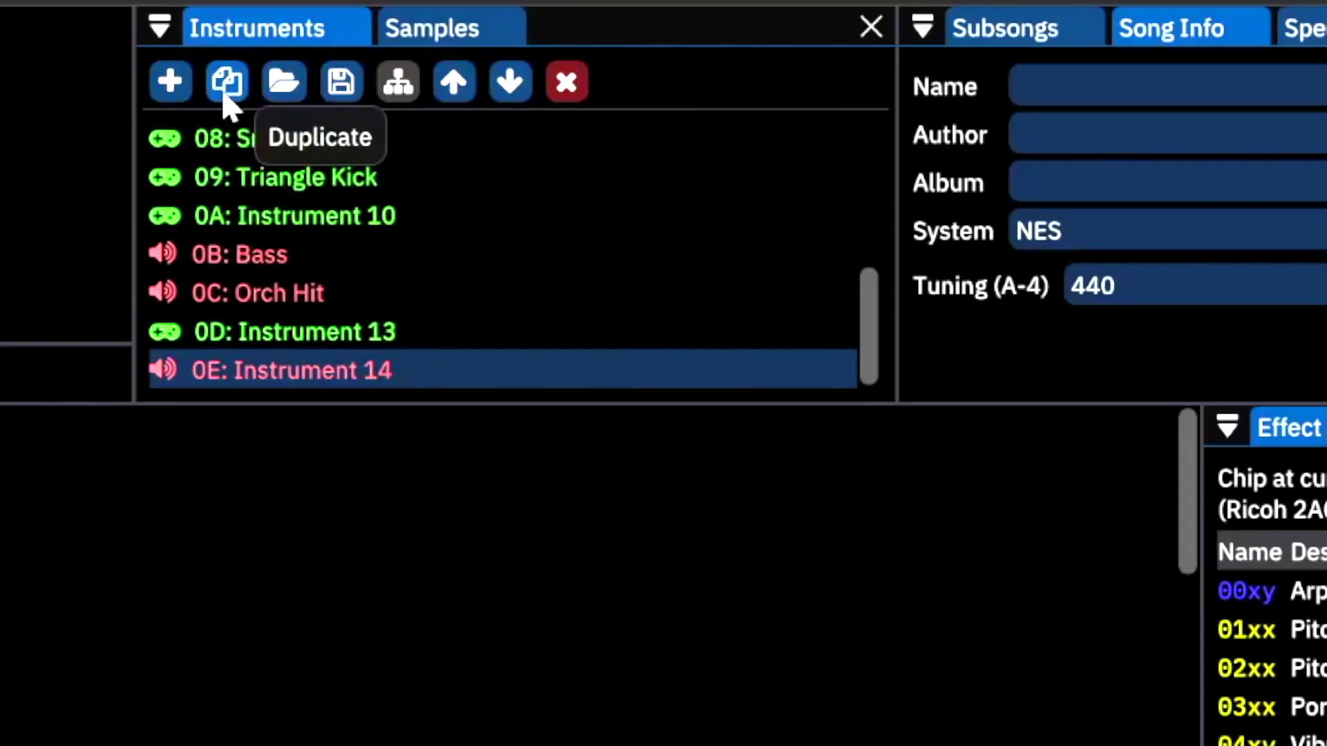
Add a new Generic Sample instrument and check which samples are loaded.
{"action": "left_click", "coordinate": [170, 86]}
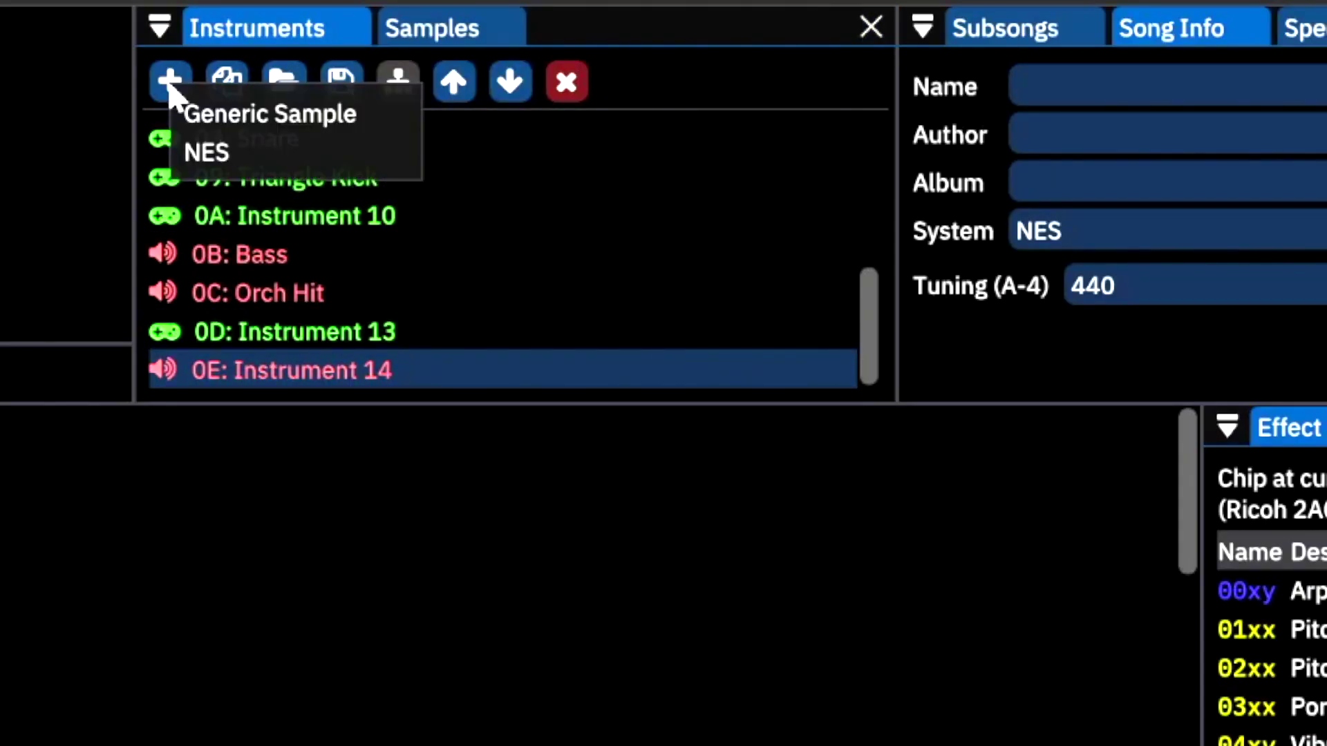
{"action": "left_click", "coordinate": [196, 115]}
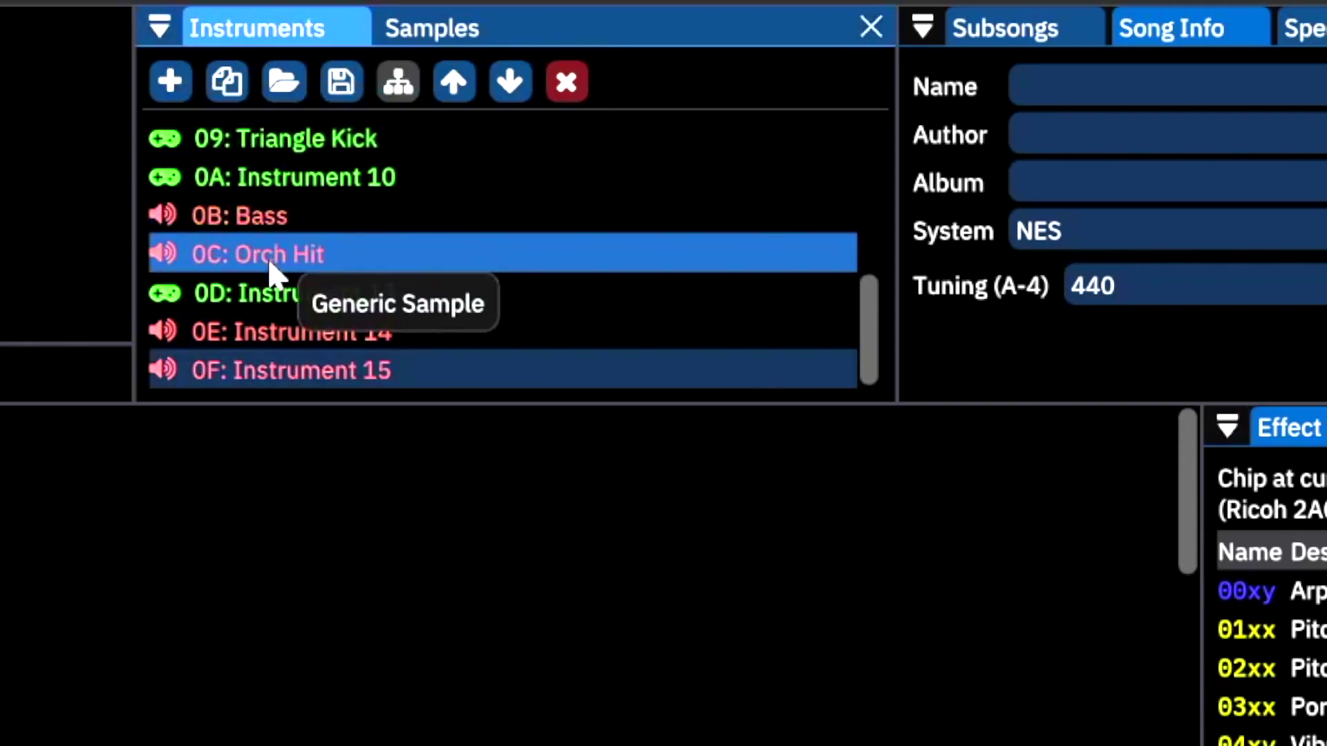
{"action": "left_click", "coordinate": [420, 35]}
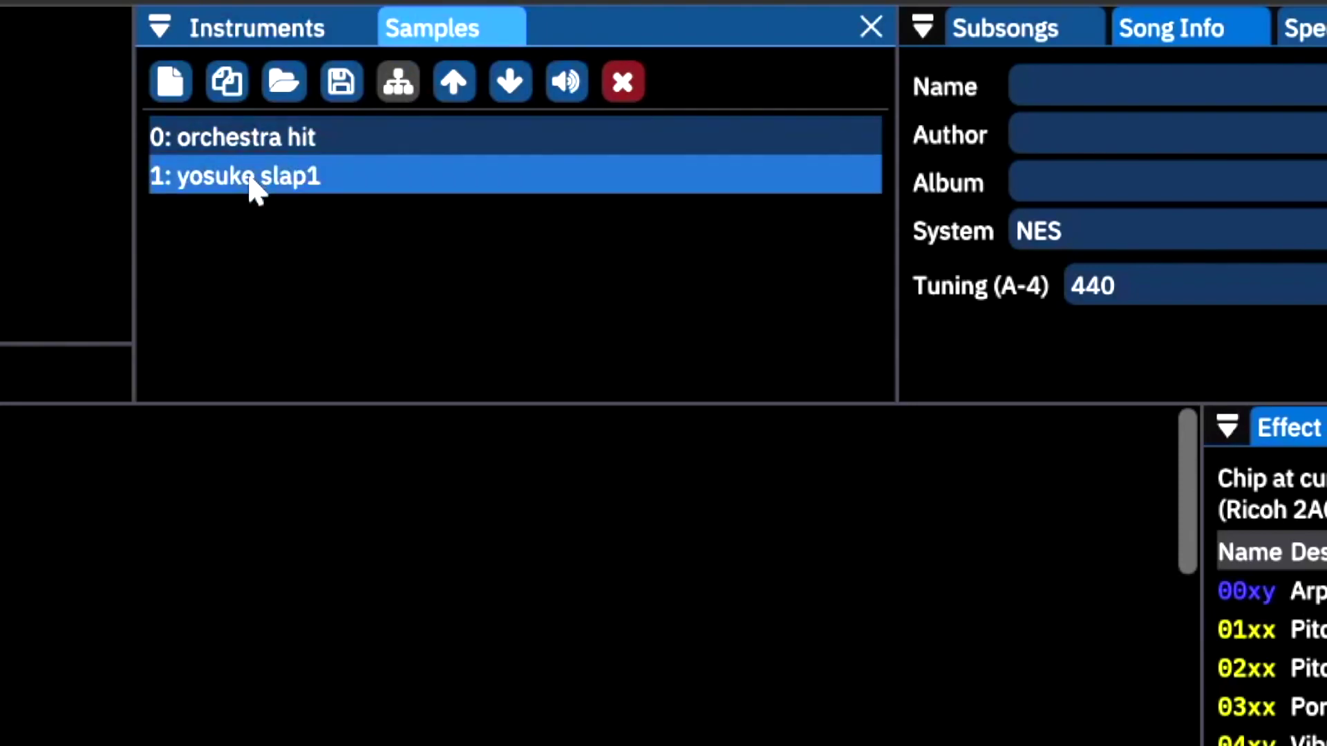
{"action": "left_click", "coordinate": [263, 36]}
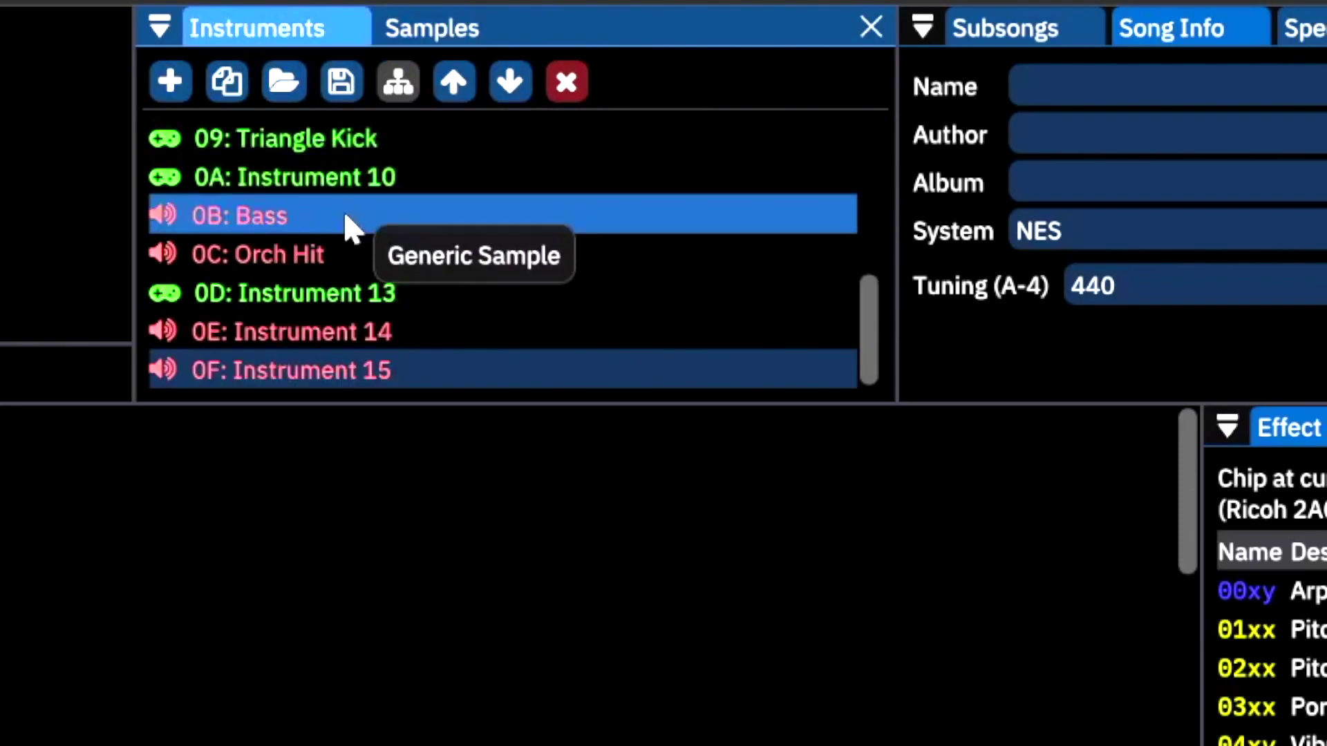
Open Instrument 15 for editing, set its initial sample to yosuke slap1, and return it to orchestra hit.
{"action": "double_click", "coordinate": [352, 374]}
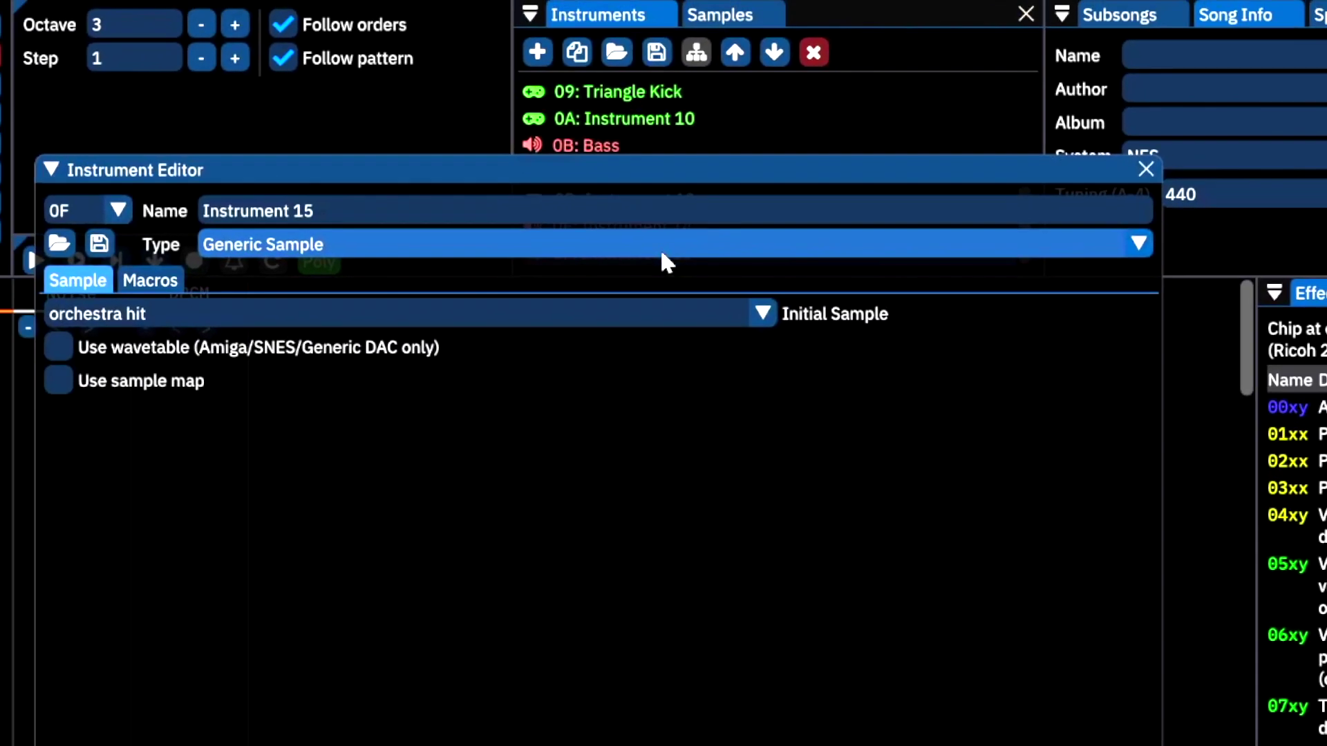
{"action": "left_click", "coordinate": [517, 318]}
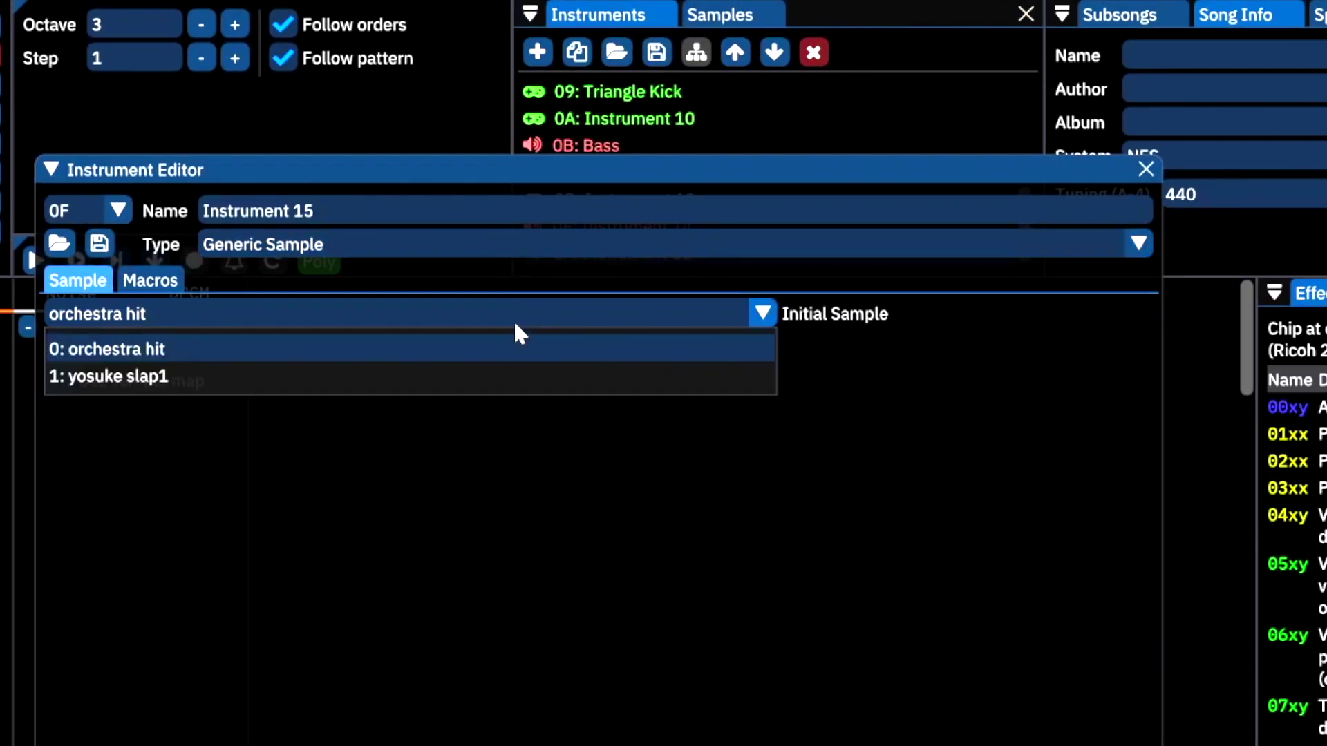
{"action": "left_click", "coordinate": [438, 378]}
{"action": "left_click", "coordinate": [409, 312]}
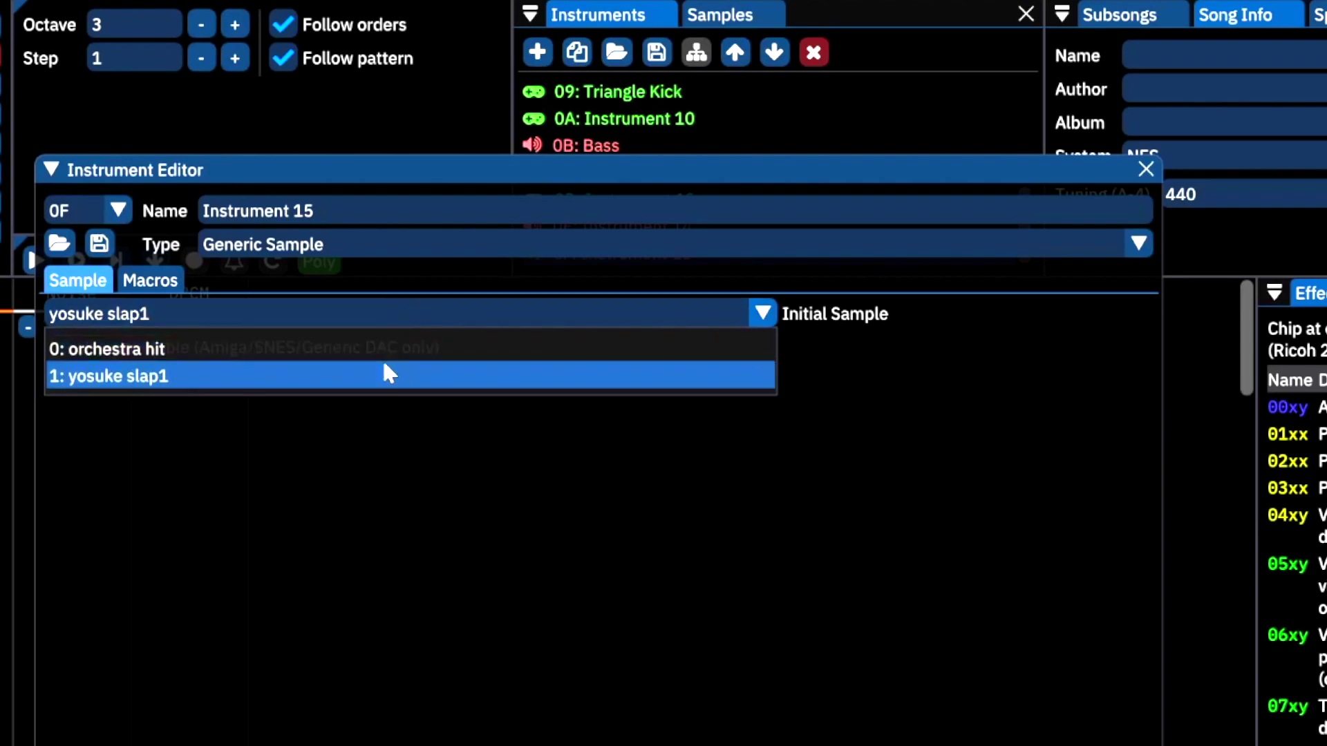
{"action": "left_click", "coordinate": [386, 373]}
{"action": "left_click", "coordinate": [384, 316]}
{"action": "left_click", "coordinate": [383, 350]}
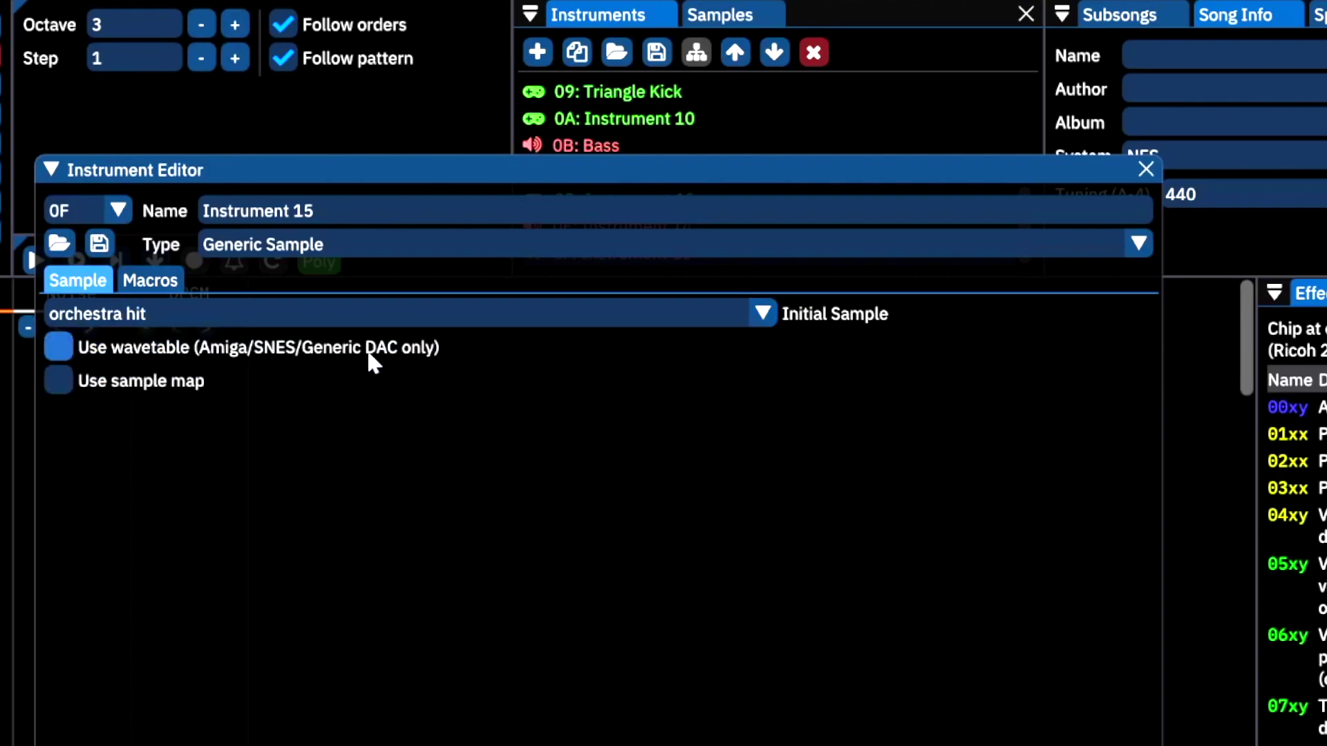
Enable the sample map for Instrument 15 and look through its note rows.
{"action": "left_click", "coordinate": [58, 380]}
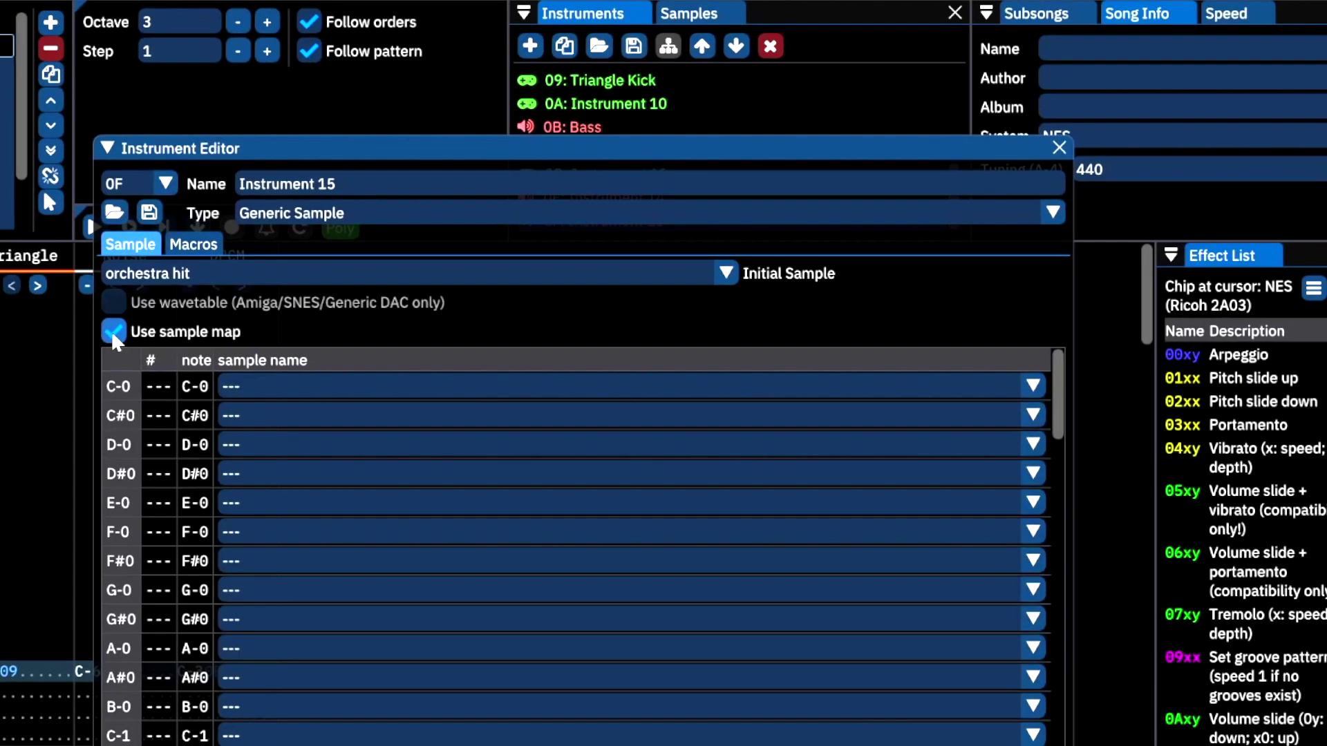
{"action": "scroll", "coordinate": [355, 592], "scroll_direction": "down", "scroll_amount": 10}
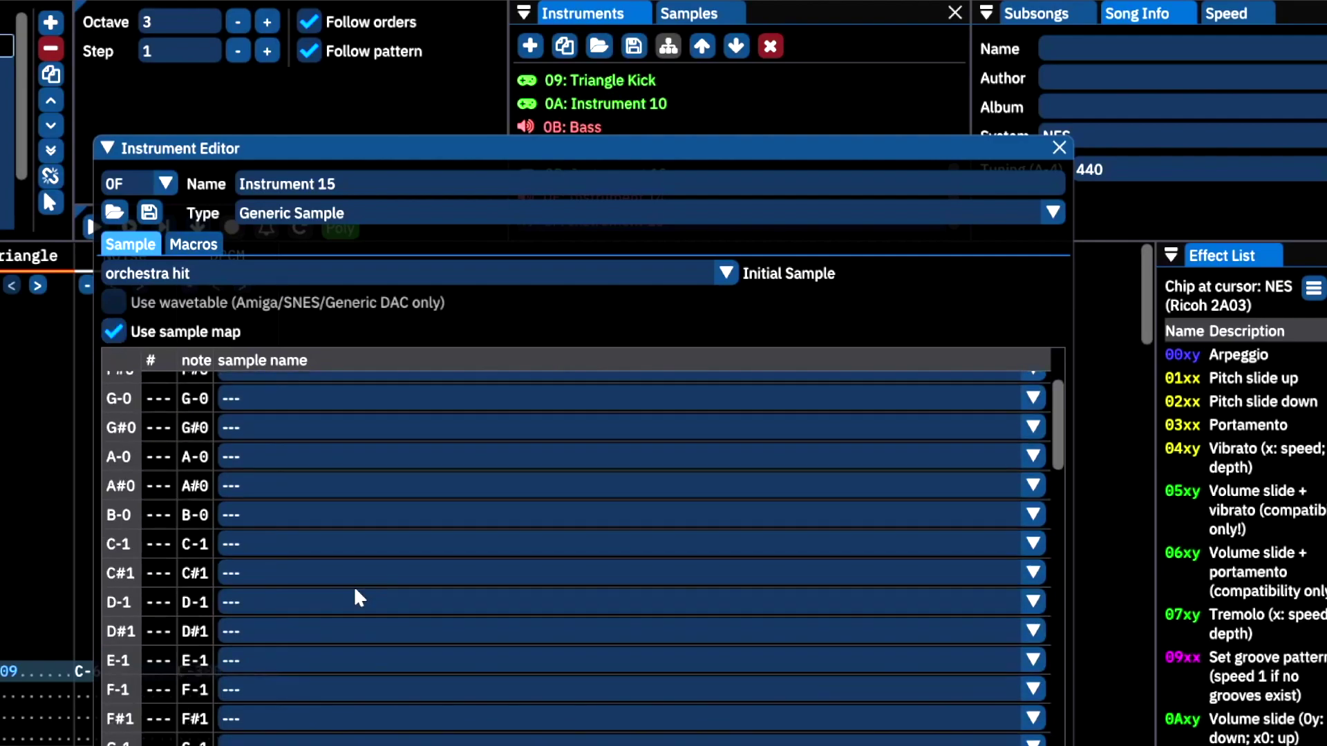
{"action": "scroll", "coordinate": [317, 611], "scroll_direction": "down", "scroll_amount": 15}
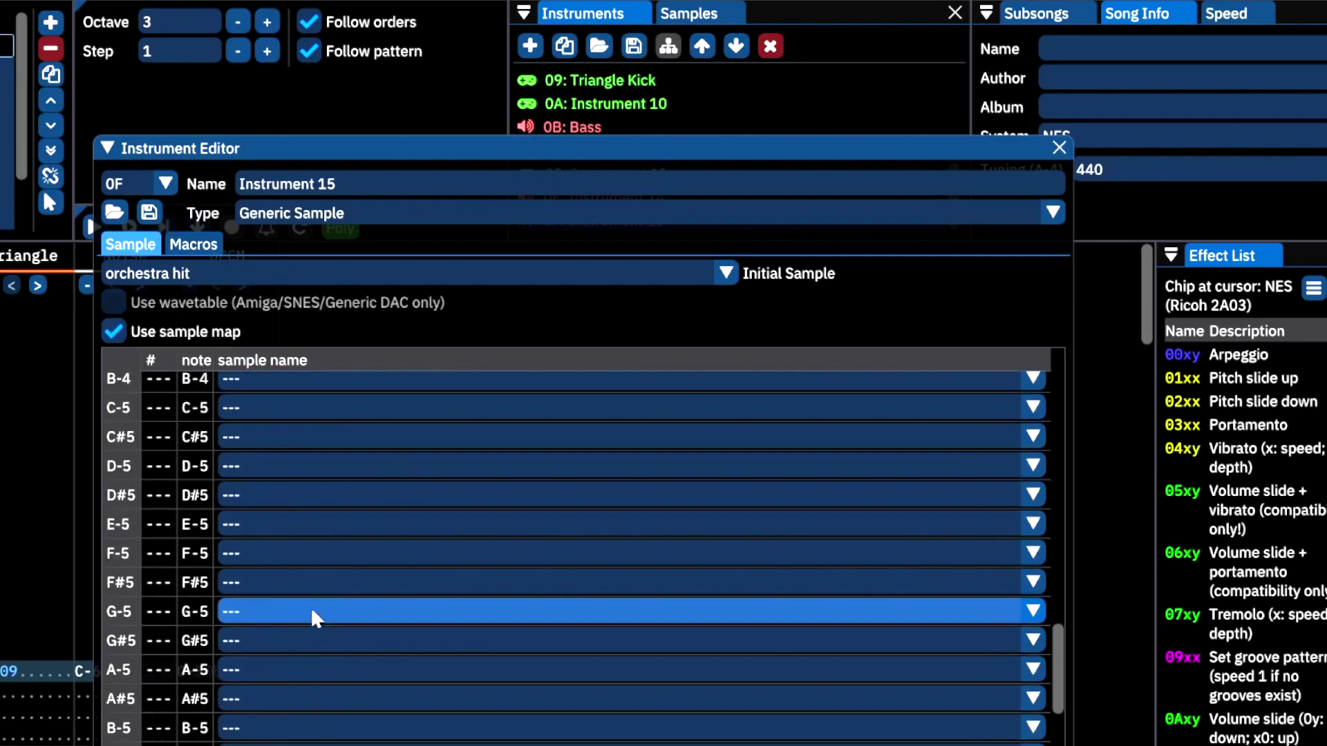
{"action": "scroll", "coordinate": [302, 611], "scroll_direction": "up", "scroll_amount": 14}
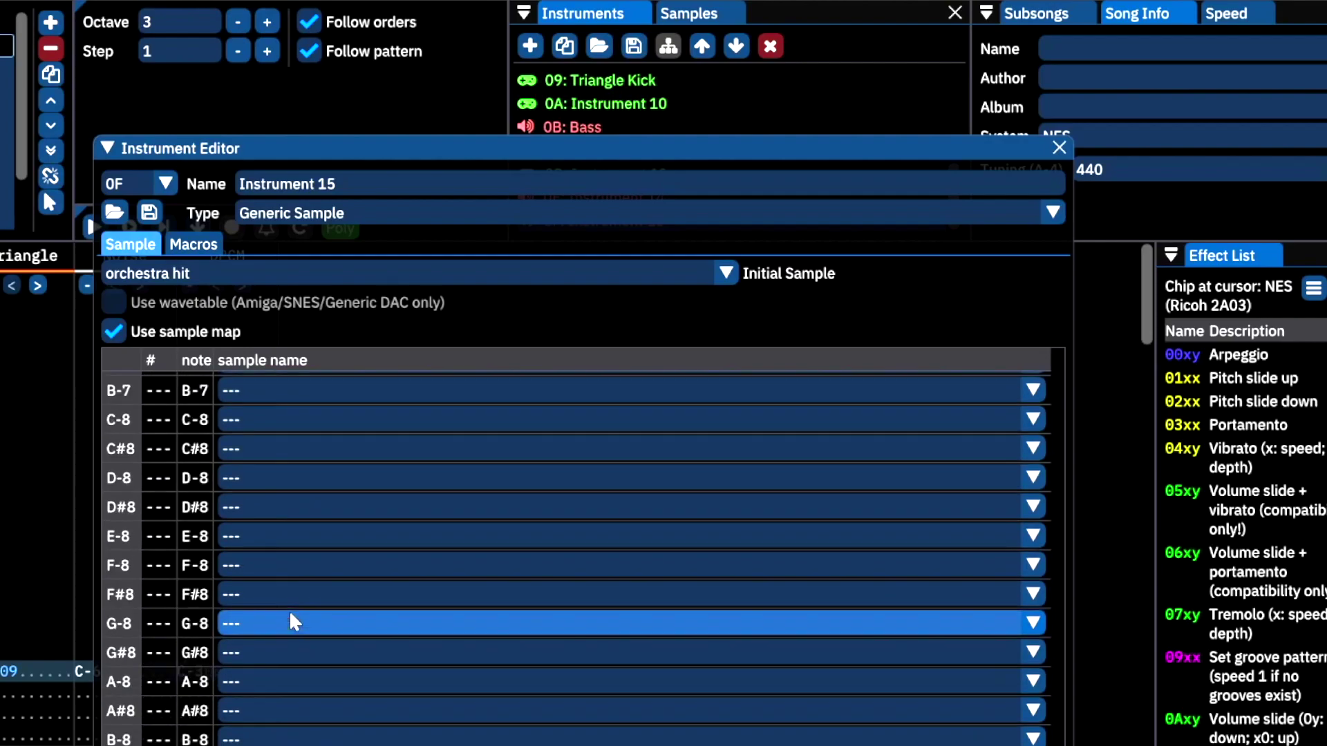
{"action": "scroll", "coordinate": [283, 602], "scroll_direction": "up", "scroll_amount": 12}
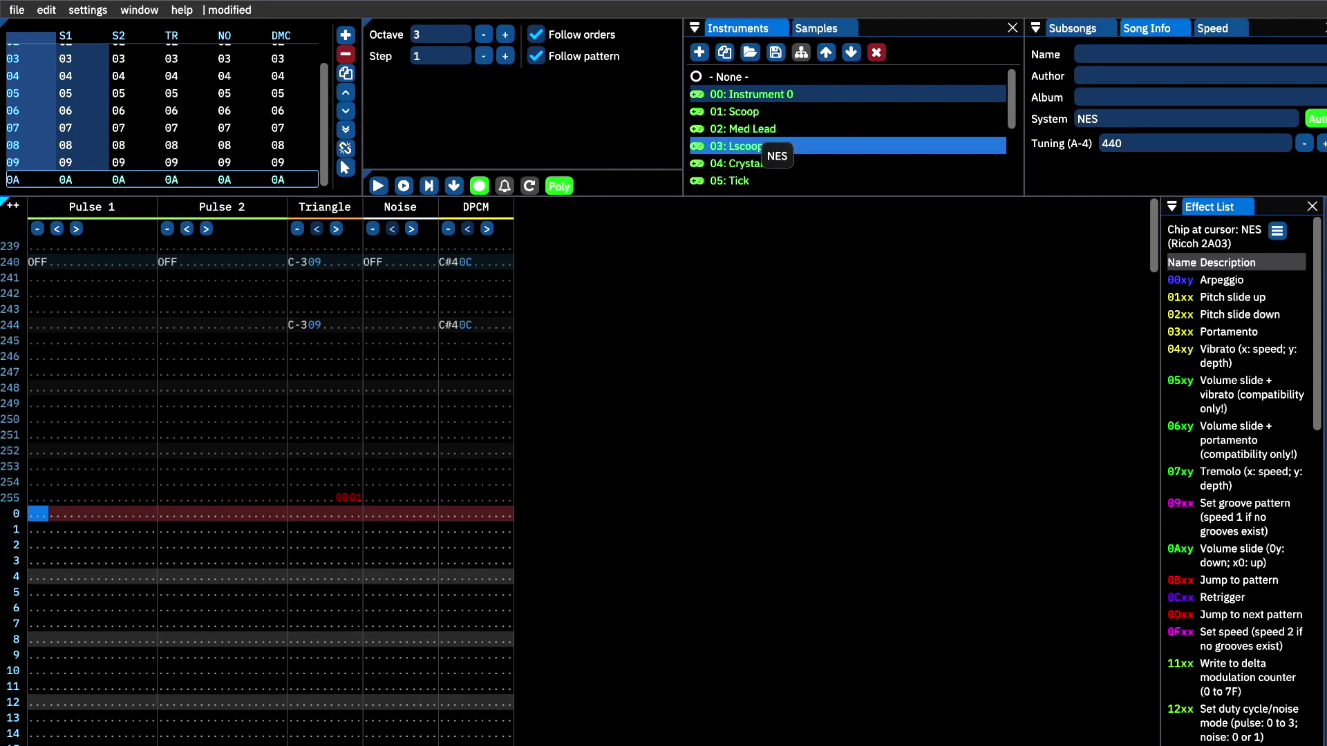
Enter the notes B-4, D#5, C#5, F#5 three times in a row with the Lscoop instrument in Pulse 1, rows 0 to 11.
{"action": "left_click", "coordinate": [751, 147]}
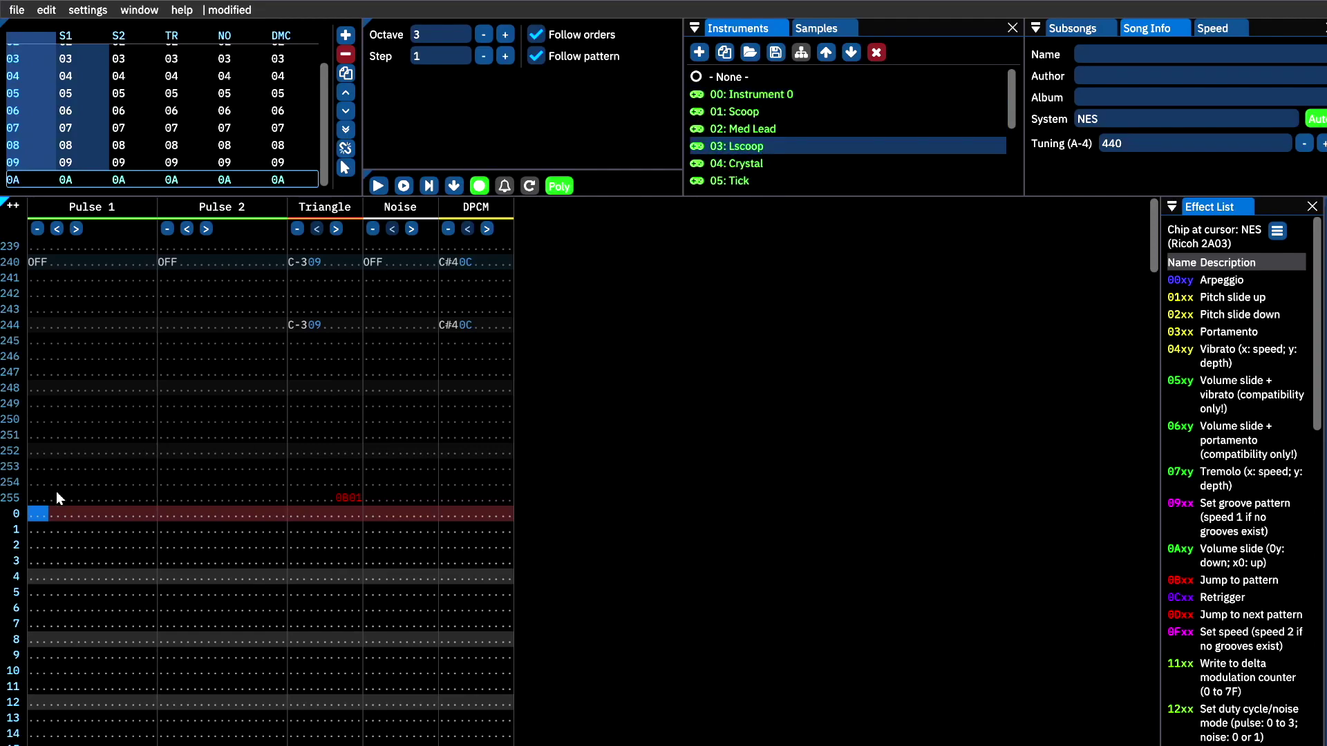
{"action": "key", "text": "u"}
{"action": "key", "text": "0"}
{"action": "key", "text": "9"}
{"action": "key", "text": "equal"}
{"action": "key", "text": "u"}
{"action": "key", "text": "0"}
{"action": "key", "text": "9"}
{"action": "key", "text": "equal"}
{"action": "key", "text": "u"}
{"action": "key", "text": "0"}
{"action": "key", "text": "9"}
{"action": "key", "text": "equal"}
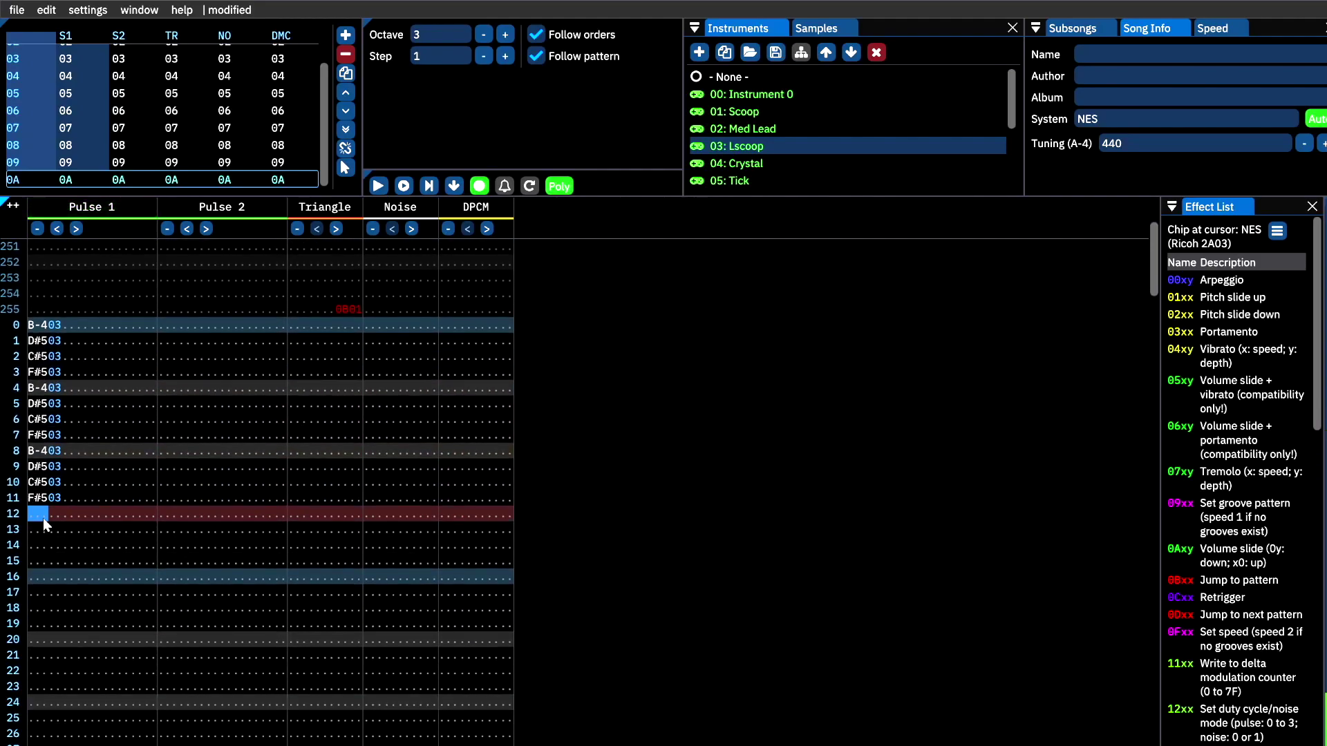
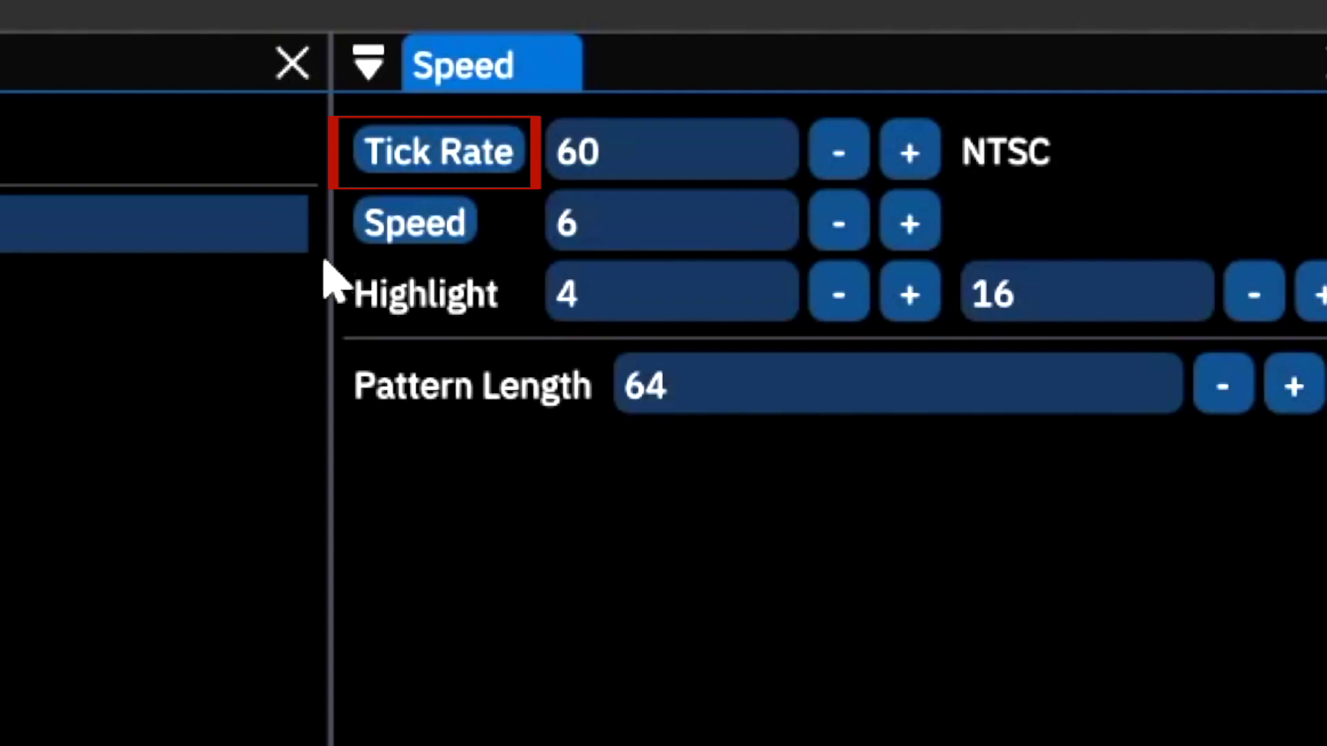
Switch the tick rate to base tempo, and lower the speed to 1 before returning it to 3.
{"action": "left_click", "coordinate": [420, 154]}
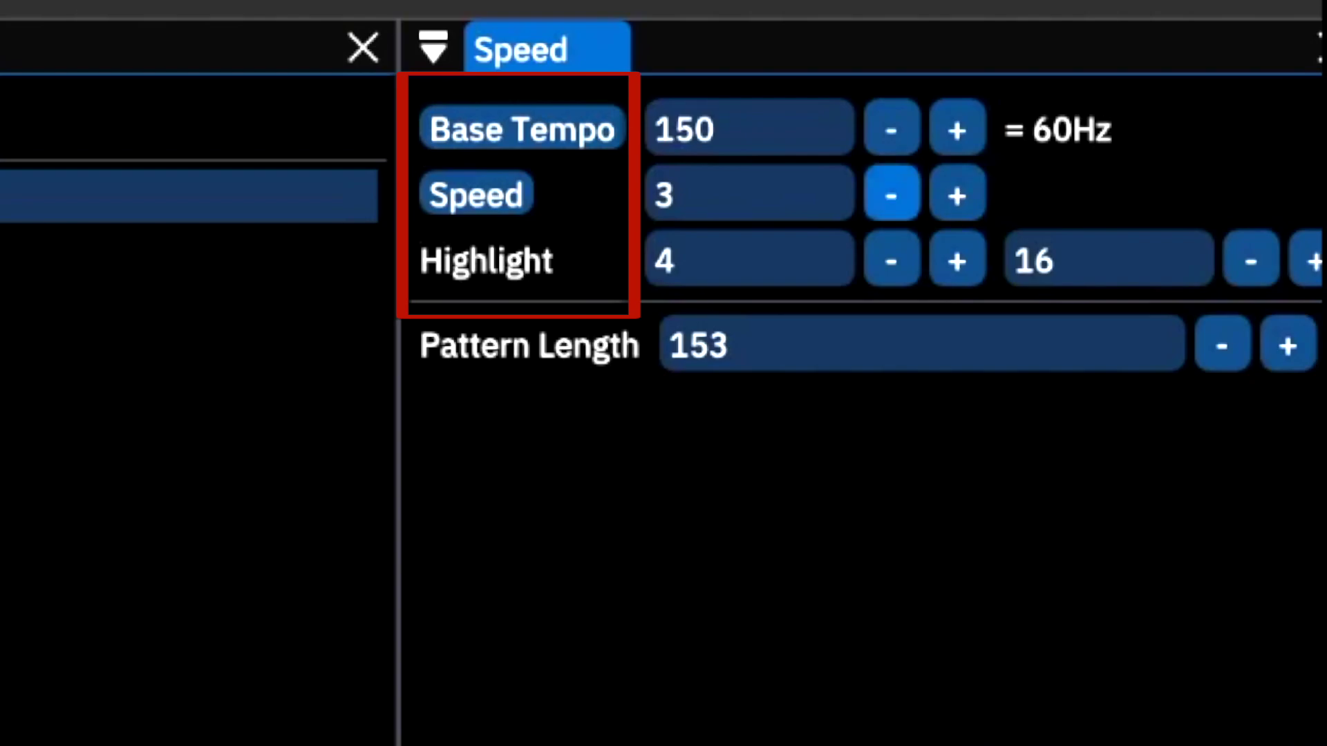
{"action": "left_click", "coordinate": [892, 195]}
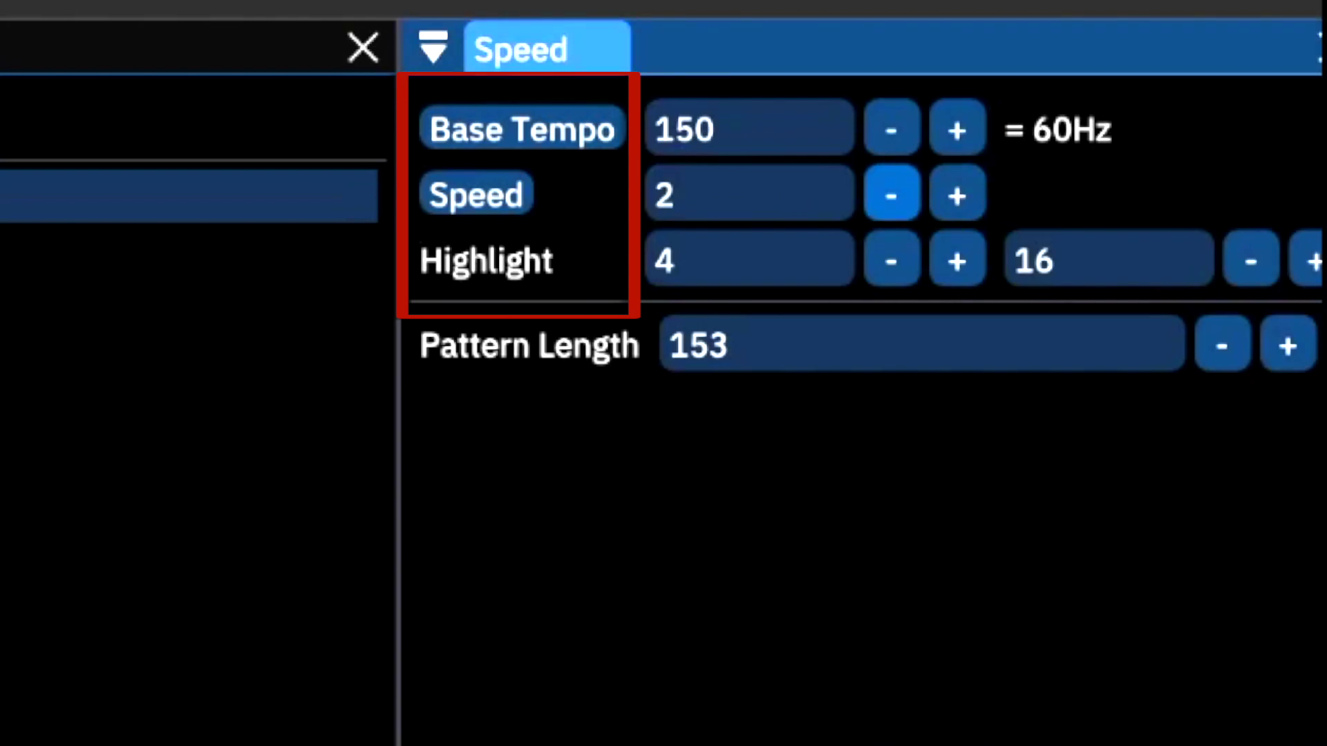
{"action": "left_click", "coordinate": [892, 196]}
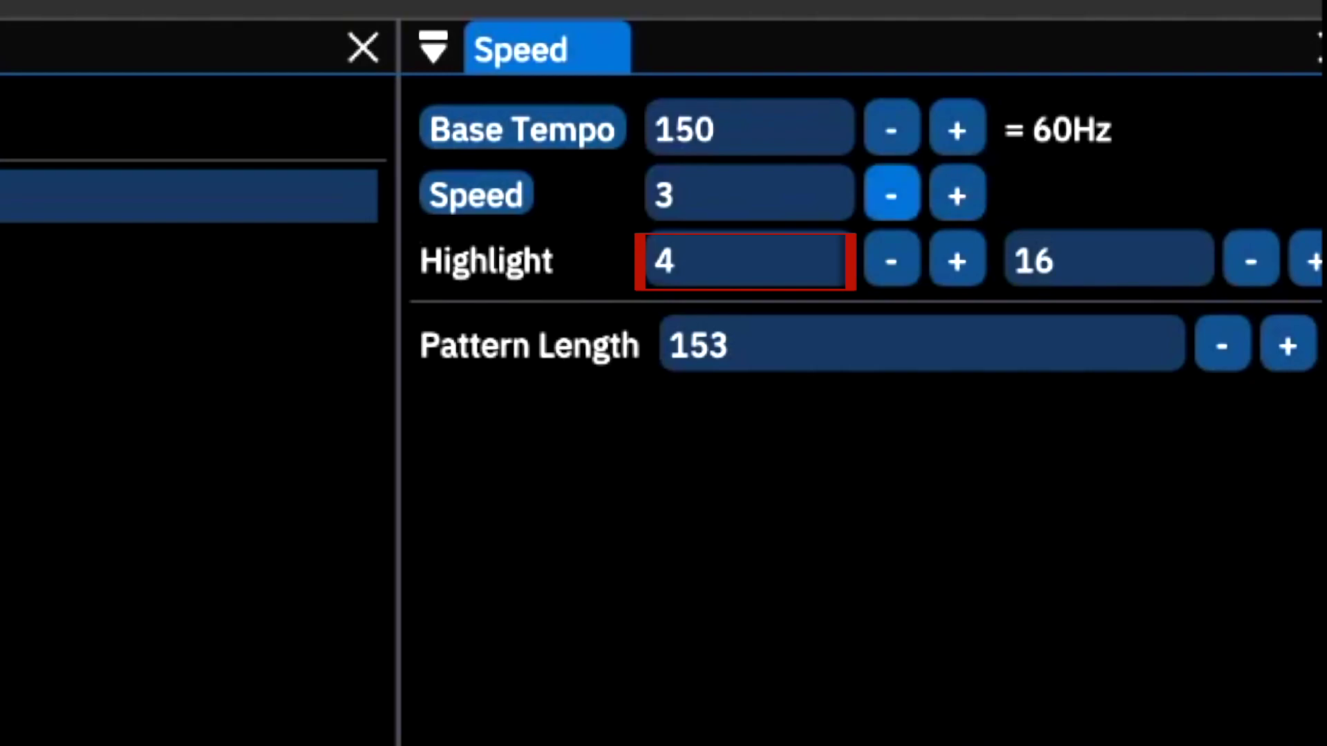
{"action": "left_click", "coordinate": [891, 196]}
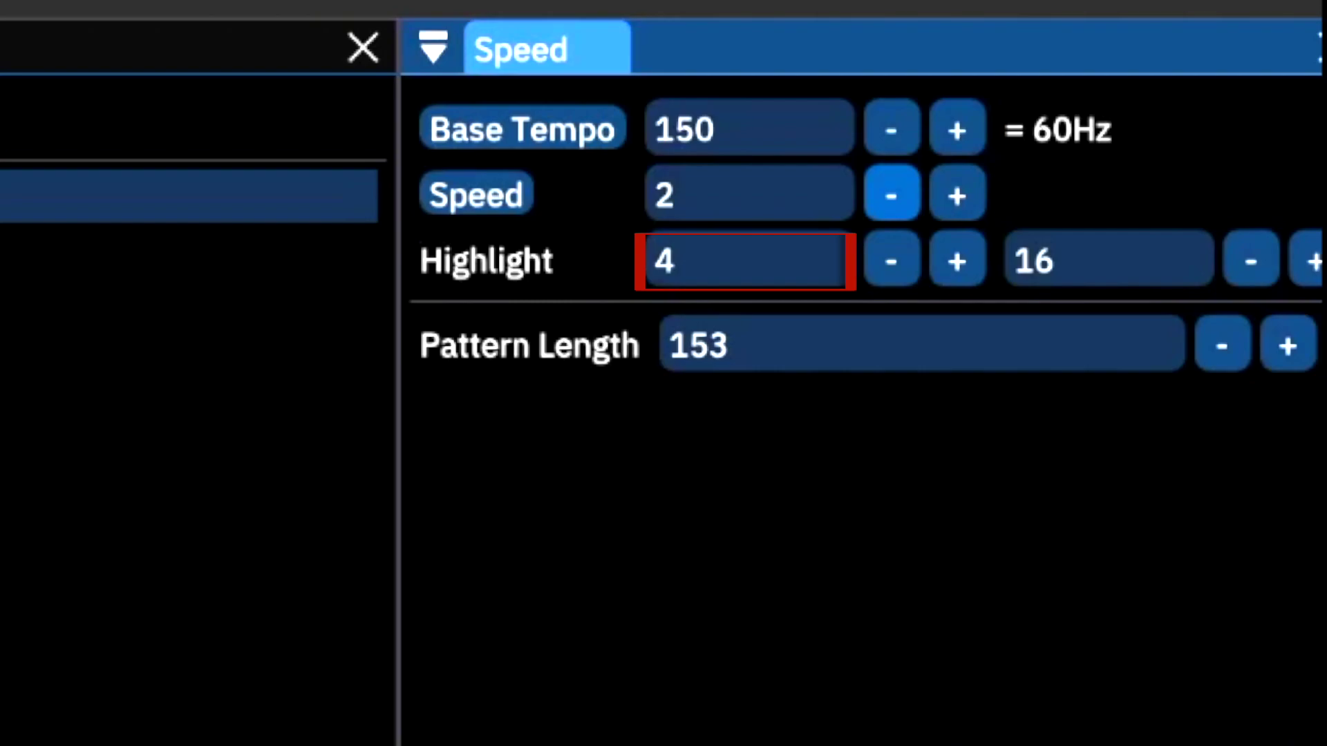
{"action": "left_click", "coordinate": [892, 196]}
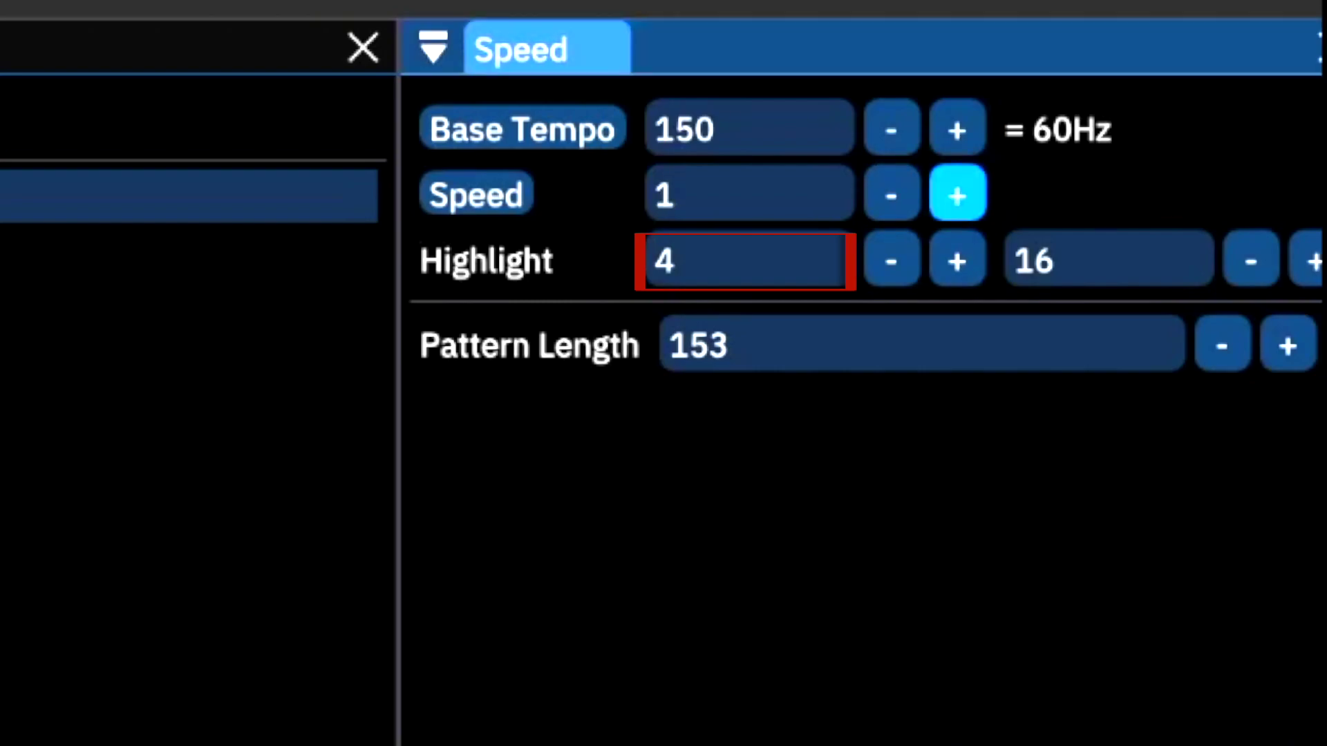
{"action": "left_click", "coordinate": [958, 195]}
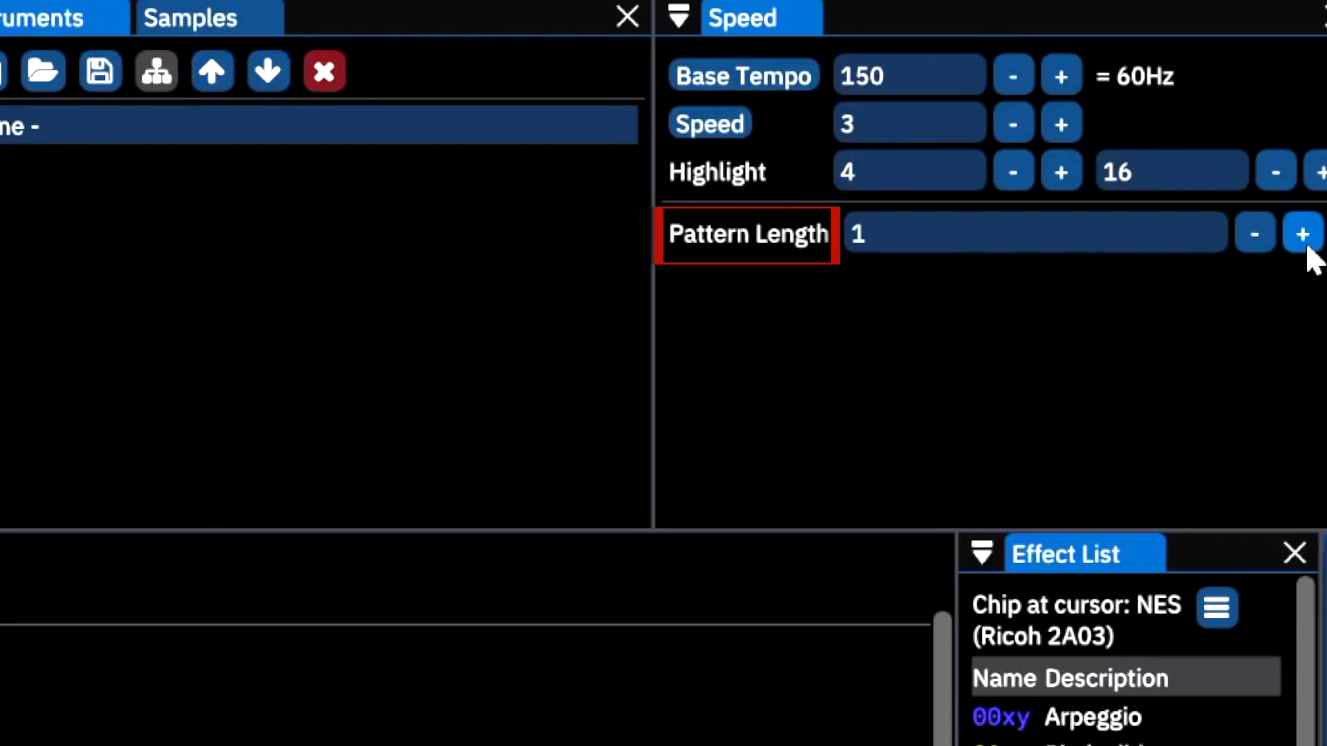
Raise the pattern length one row at a time to beyond 26 rows.
{"action": "left_click", "coordinate": [1302, 234]}
{"action": "left_click", "coordinate": [1302, 233]}
{"action": "left_click", "coordinate": [1302, 234]}
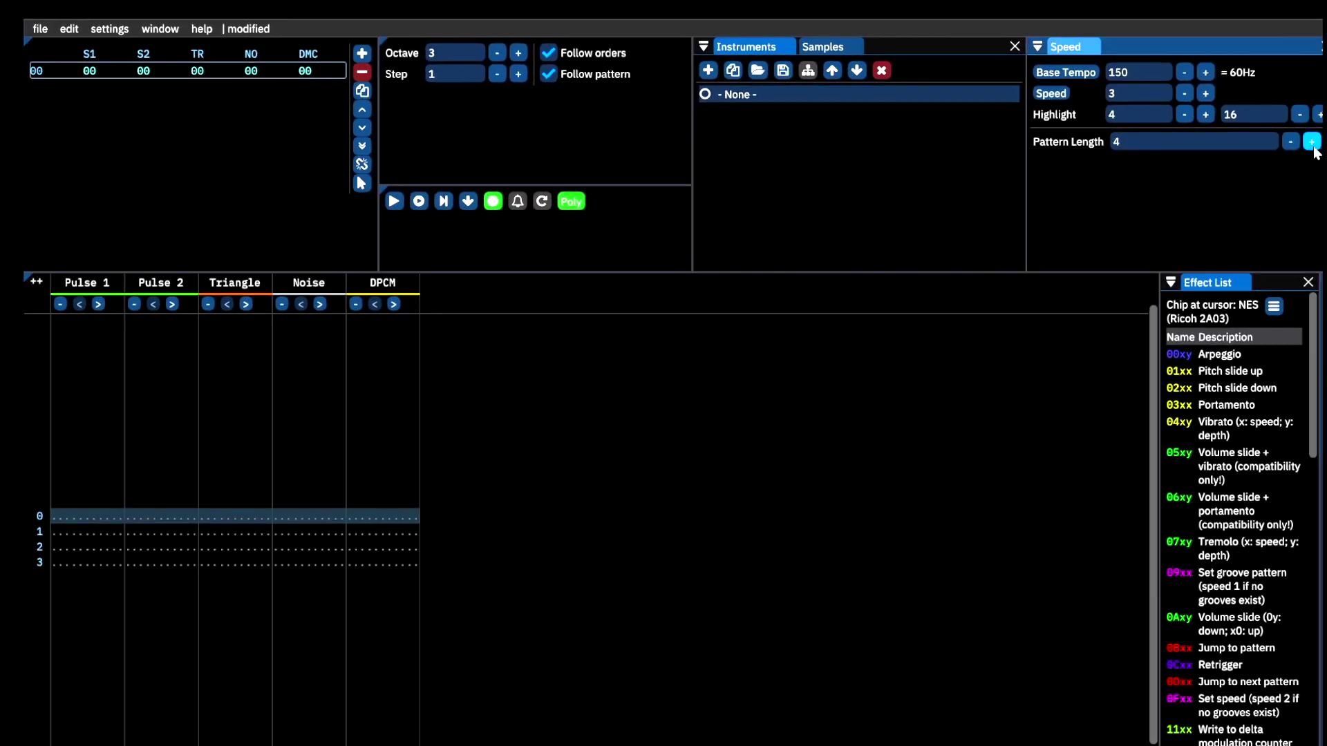
{"action": "double_click", "coordinate": [1311, 141]}
{"action": "left_click", "coordinate": [1311, 142]}
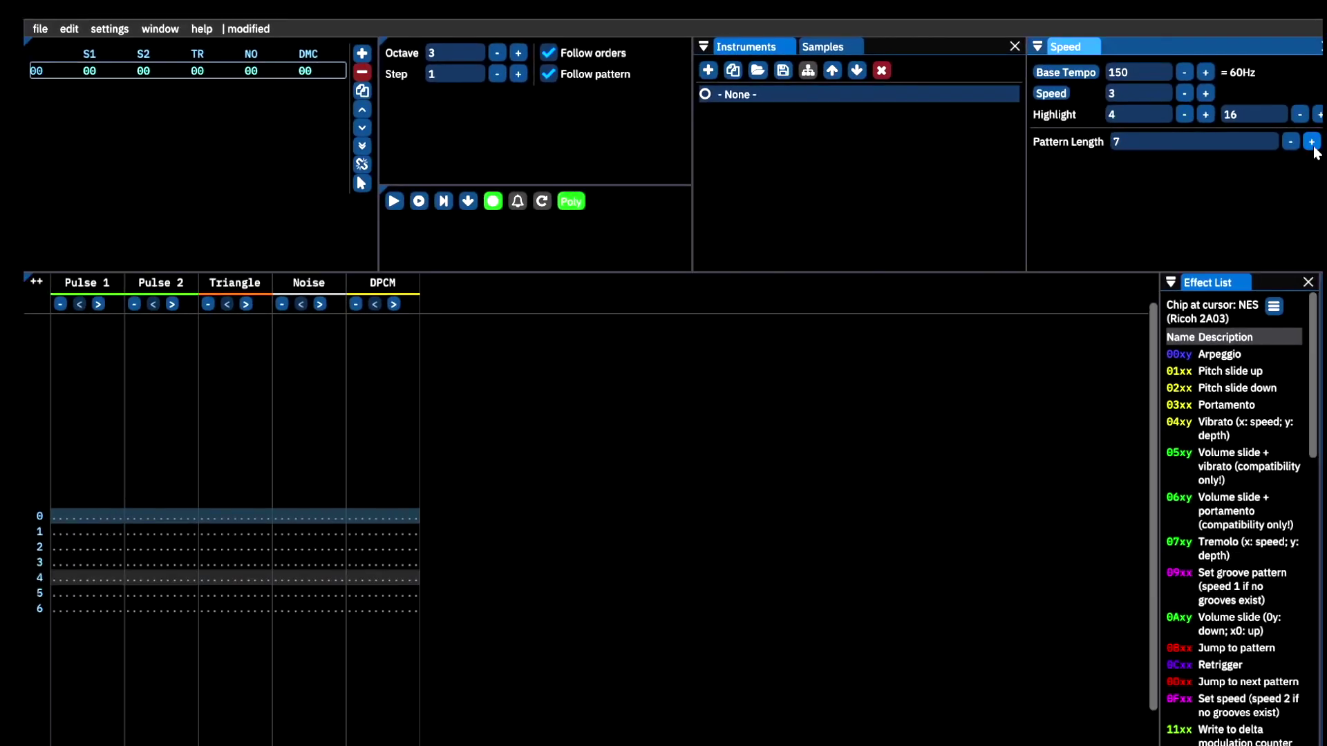
{"action": "double_click", "coordinate": [1311, 141]}
{"action": "double_click", "coordinate": [1312, 142]}
{"action": "double_click", "coordinate": [1311, 142]}
{"action": "left_click", "coordinate": [1311, 141]}
{"action": "double_click", "coordinate": [1311, 142]}
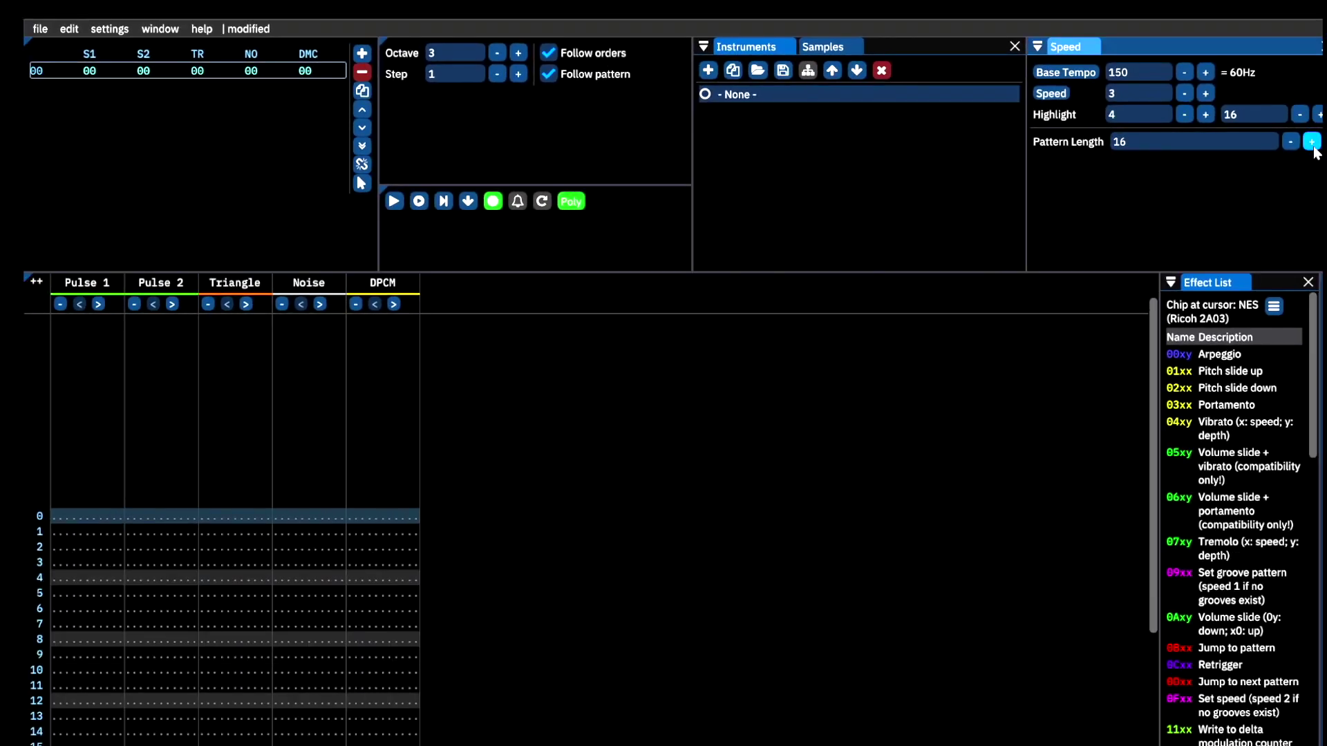
{"action": "double_click", "coordinate": [1311, 142]}
{"action": "double_click", "coordinate": [1311, 142]}
{"action": "left_click", "coordinate": [1311, 142]}
{"action": "double_click", "coordinate": [1311, 142]}
{"action": "double_click", "coordinate": [1312, 143]}
{"action": "left_click", "coordinate": [1312, 142]}
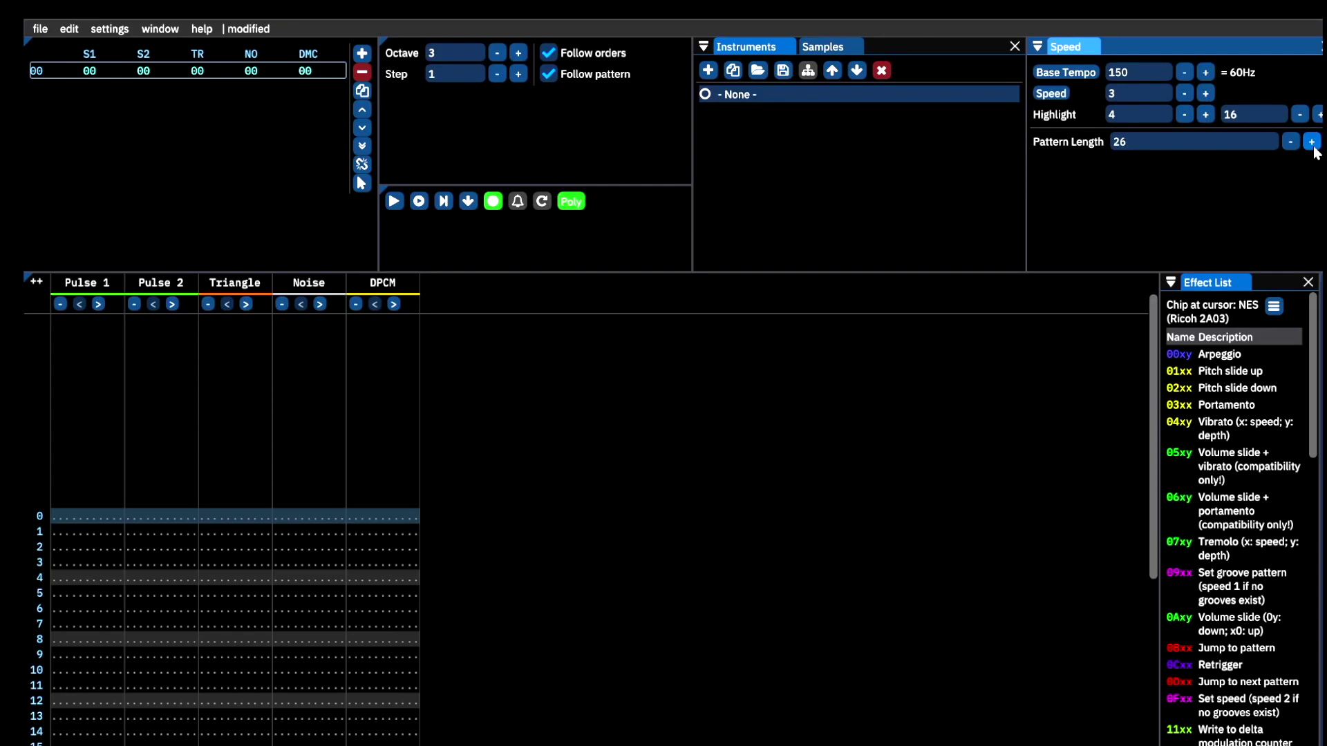
{"action": "double_click", "coordinate": [1312, 142]}
{"action": "double_click", "coordinate": [1312, 143]}
{"action": "double_click", "coordinate": [1312, 142]}
{"action": "left_click", "coordinate": [1312, 142]}
{"action": "double_click", "coordinate": [1312, 143]}
{"action": "left_click", "coordinate": [1312, 142]}
{"action": "double_click", "coordinate": [1311, 143]}
{"action": "double_click", "coordinate": [1312, 143]}
{"action": "left_click", "coordinate": [1312, 142]}
{"action": "double_click", "coordinate": [1312, 142]}
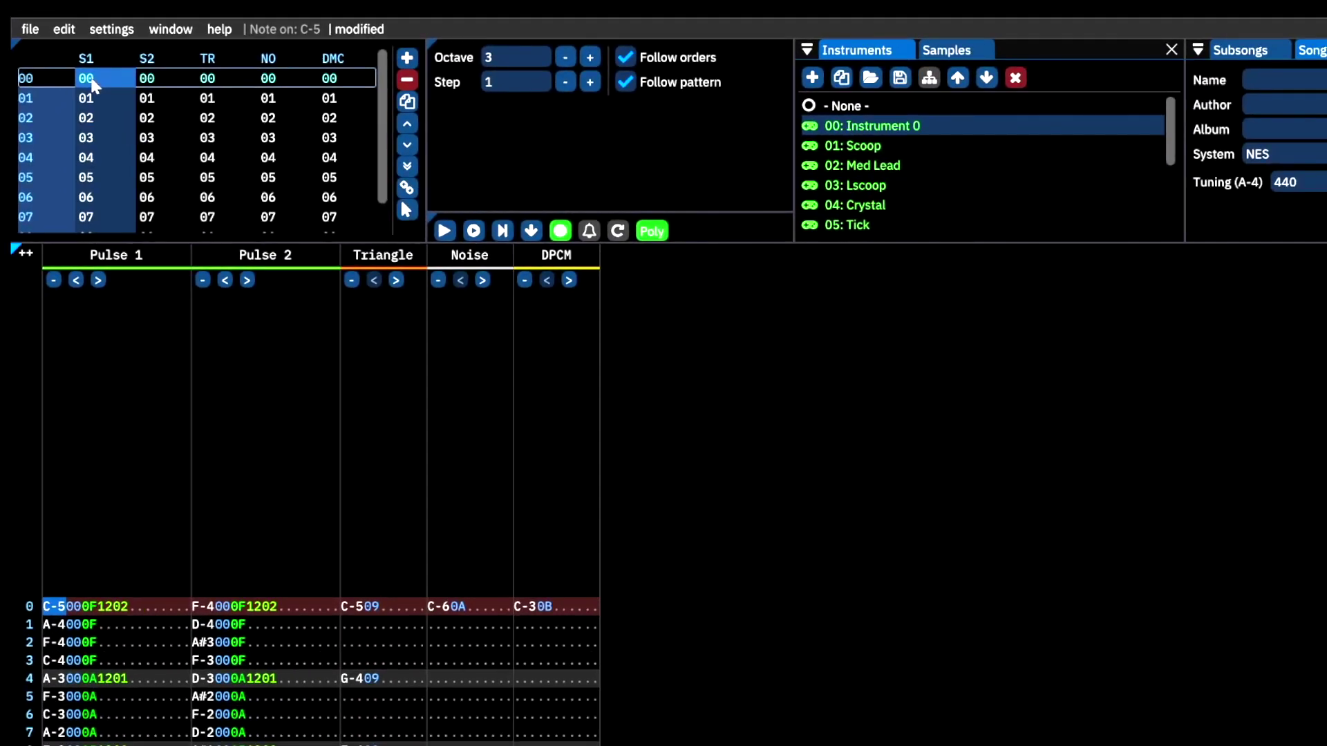
Advance the pattern numbers of order row 00 to 01 and beyond for all channels.
{"action": "left_click", "coordinate": [86, 78]}
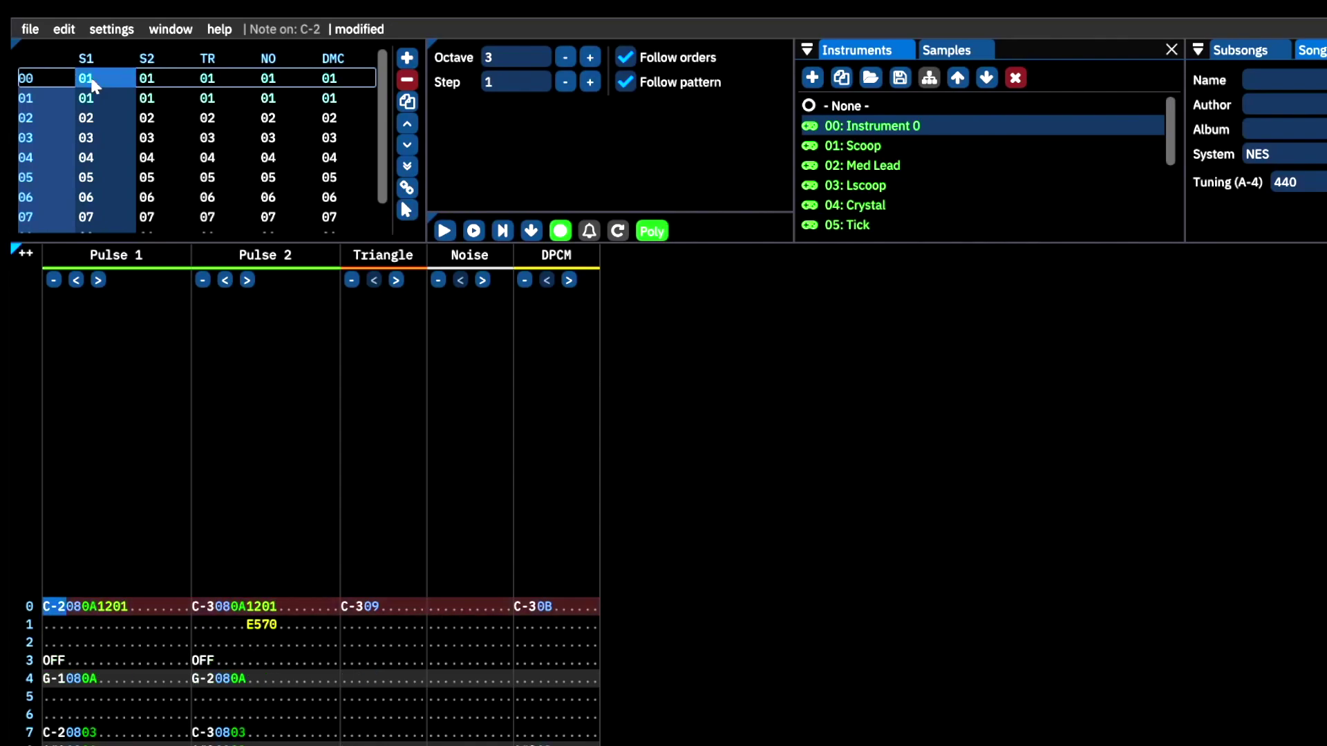
{"action": "left_click", "coordinate": [93, 82]}
{"action": "left_click", "coordinate": [94, 84]}
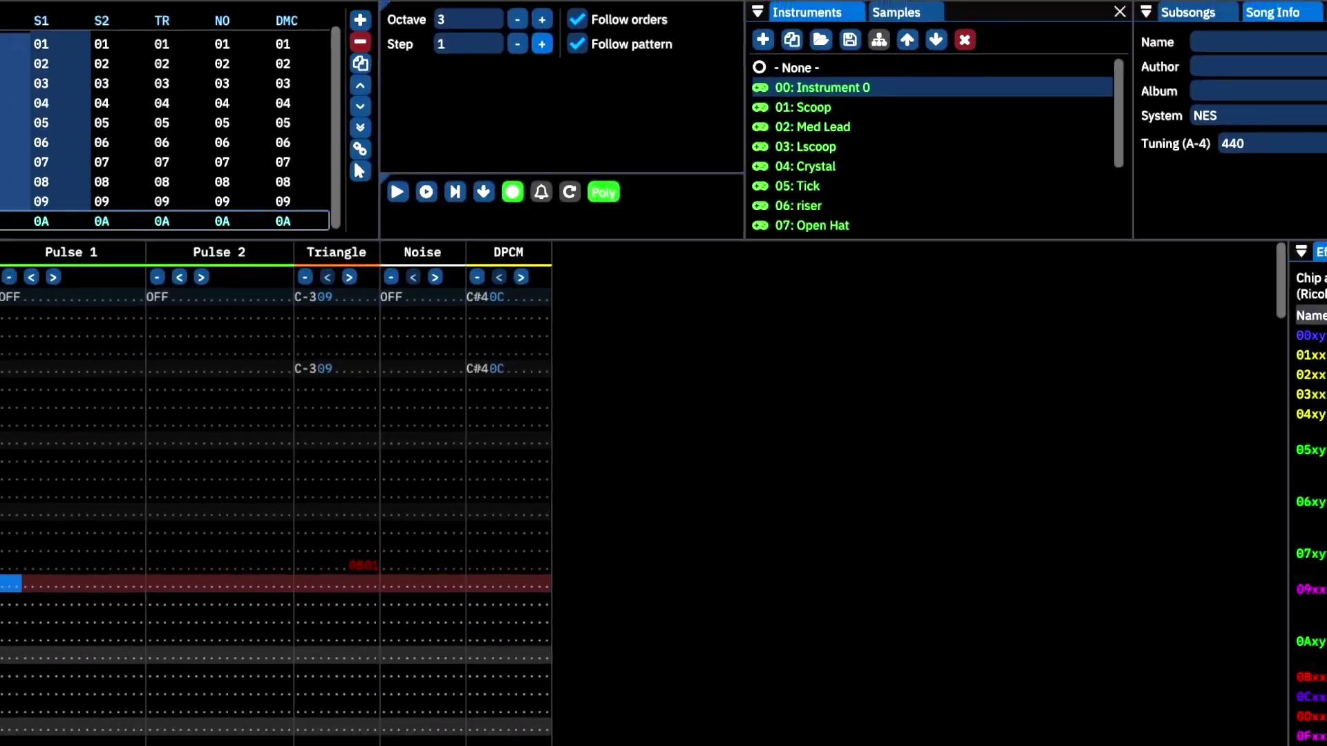
Enter alternating C-3 and C#3 notes with Instrument 0 in Pulse 1, rows 0 to 9.
{"action": "key", "text": "z"}
{"action": "key", "text": "s"}
{"action": "key", "text": "z"}
{"action": "key", "text": "s"}
{"action": "key", "text": "z"}
{"action": "key", "text": "s"}
{"action": "key", "text": "z"}
{"action": "key", "text": "s"}
{"action": "key", "text": "z"}
{"action": "key", "text": "s"}
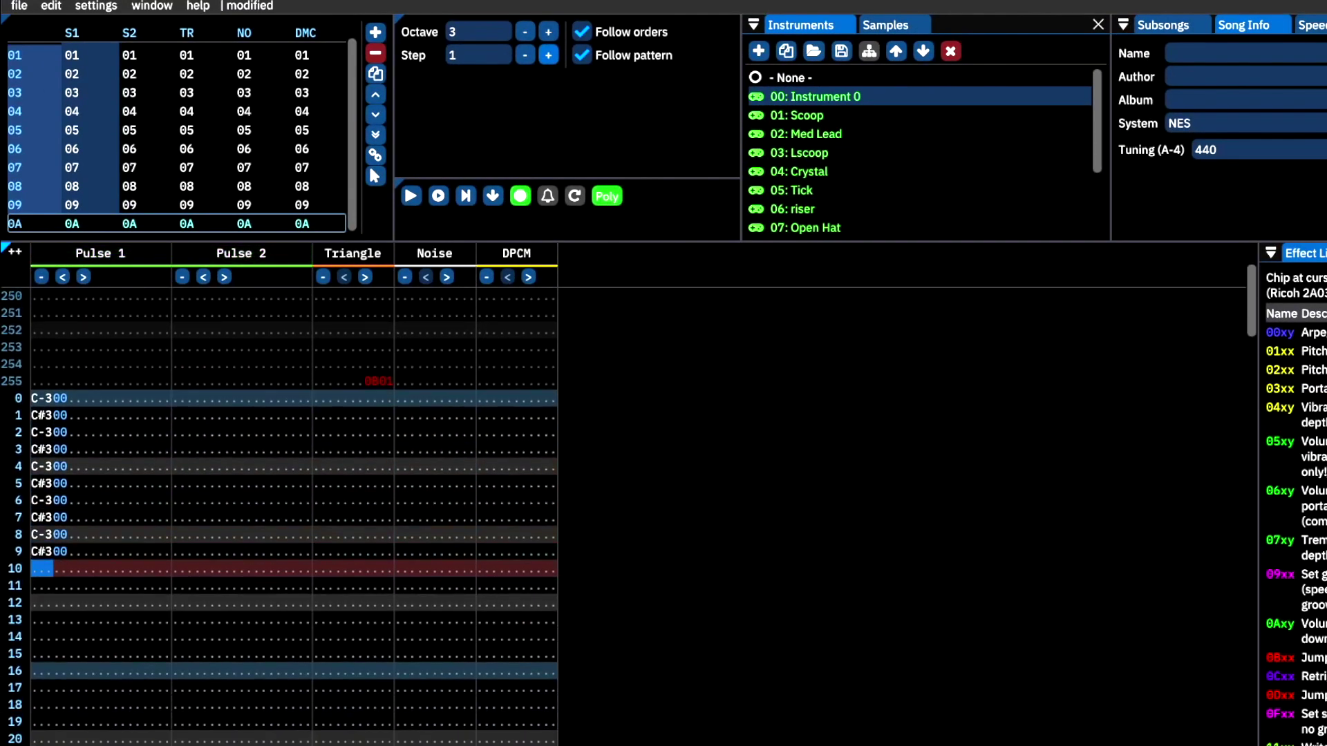
Set the edit step to 4 and enter alternating C-3 and C#3 notes on every fourth row of Pulse 1, from row 10 to row 50.
{"action": "left_click", "coordinate": [548, 55]}
{"action": "left_click", "coordinate": [548, 55]}
{"action": "left_click", "coordinate": [548, 55]}
{"action": "key", "text": "z"}
{"action": "key", "text": "s"}
{"action": "key", "text": "z"}
{"action": "key", "text": "s"}
{"action": "key", "text": "z"}
{"action": "key", "text": "s"}
{"action": "key", "text": "z"}
{"action": "key", "text": "s"}
{"action": "key", "text": "z"}
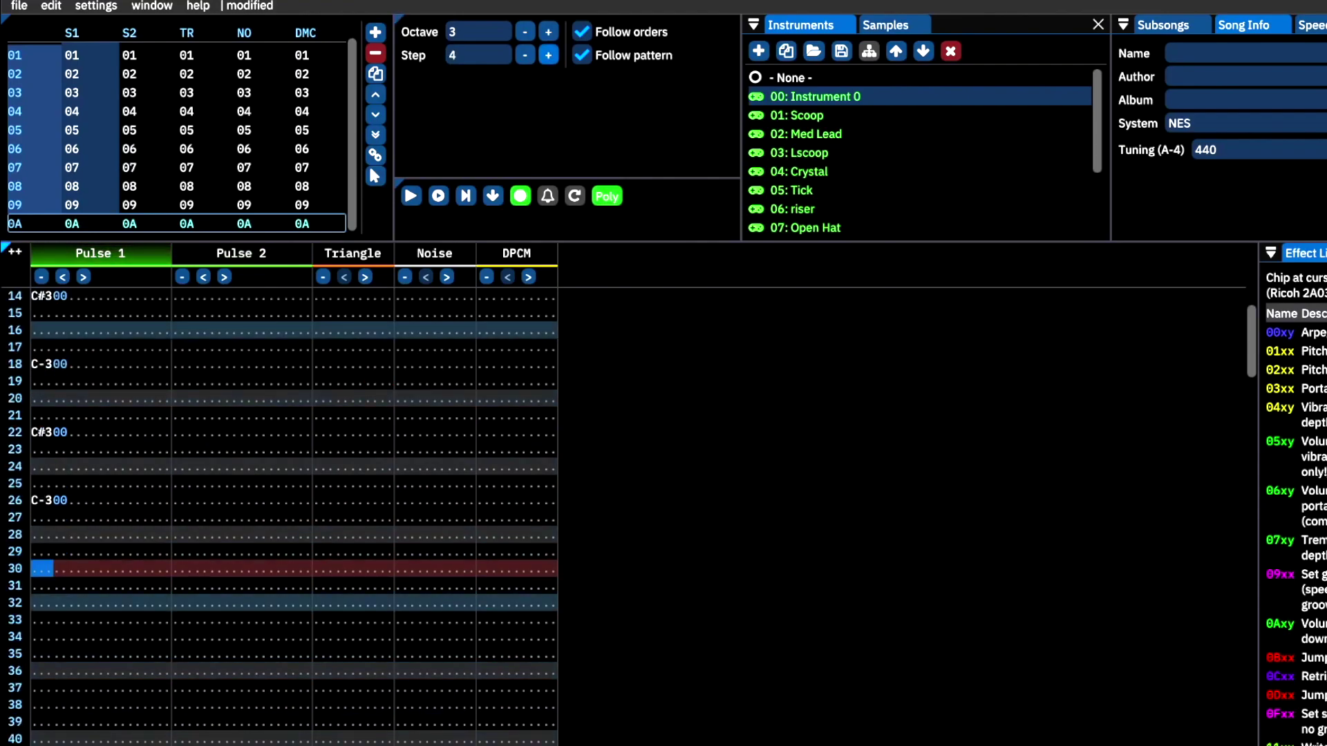
{"action": "key", "text": "s"}
{"action": "key", "text": "z"}
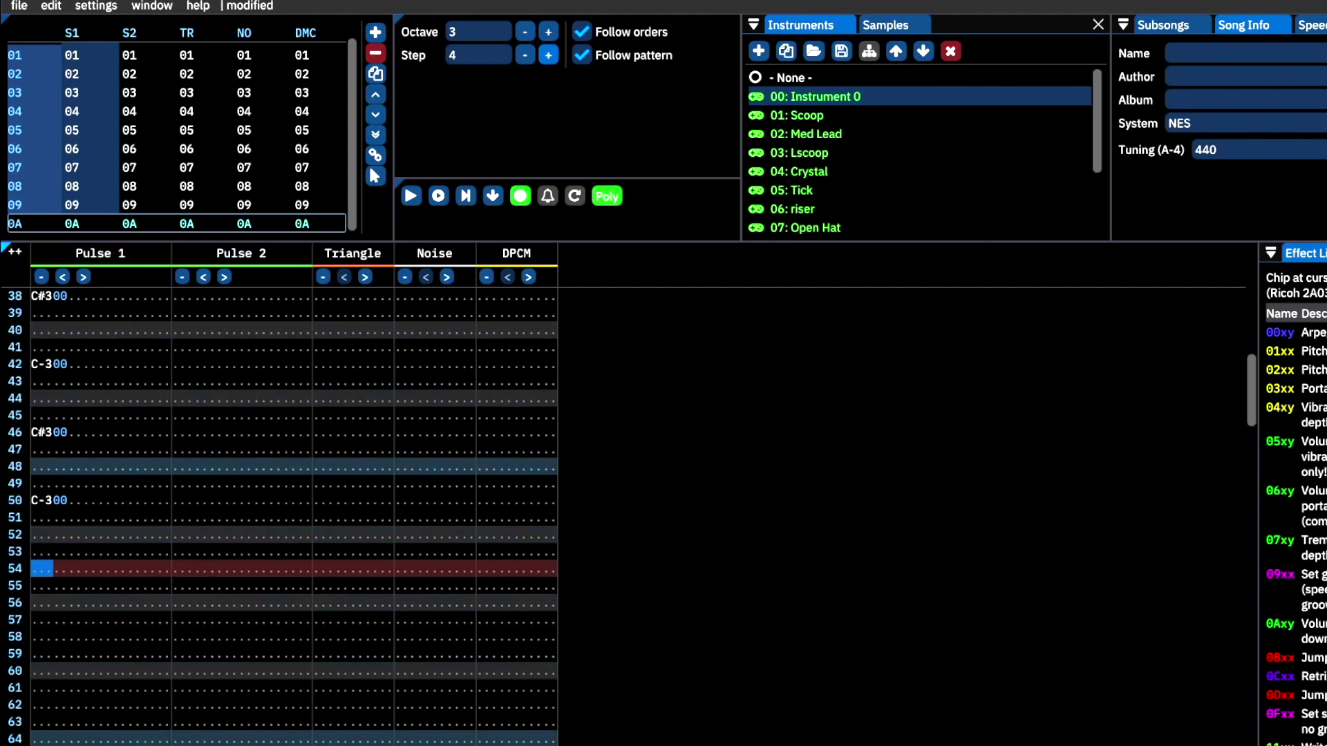
Reduce the edit step to 0 and enter C-3 repeatedly on row 54 of Pulse 1.
{"action": "left_click", "coordinate": [525, 55]}
{"action": "left_click", "coordinate": [525, 55]}
{"action": "left_click", "coordinate": [525, 55]}
{"action": "left_click", "coordinate": [525, 55]}
{"action": "key", "text": "z"}
{"action": "key", "text": "z"}
{"action": "key", "text": "z"}
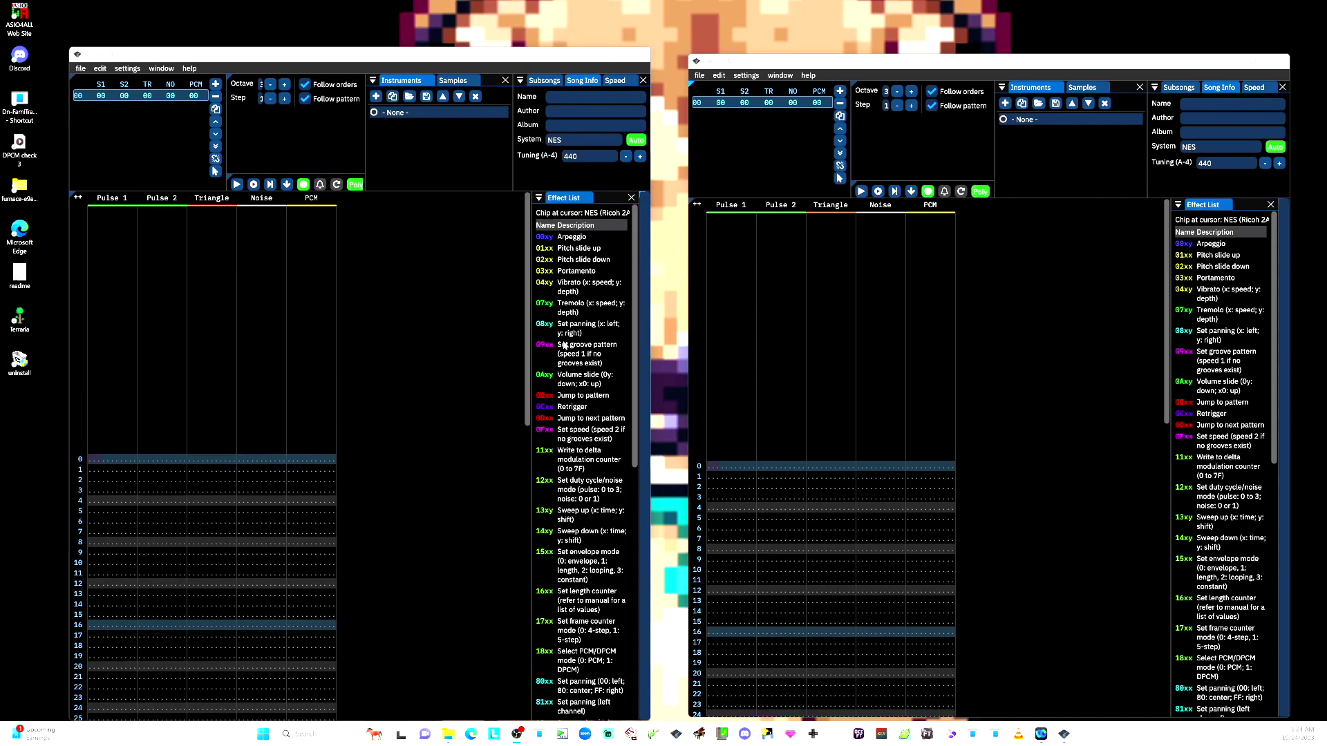
Open the recent song Wii Fight Club.fur in both Furnace windows.
{"action": "left_click", "coordinate": [476, 342]}
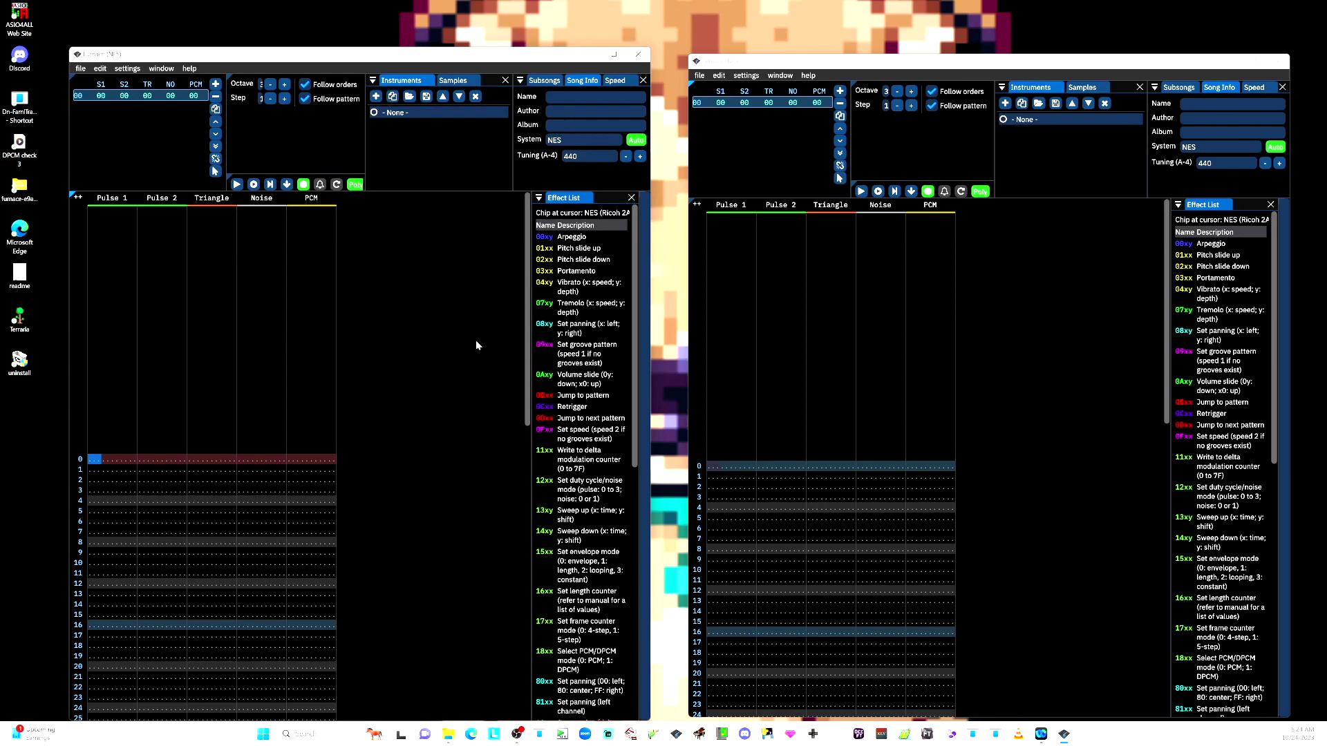
{"action": "left_click", "coordinate": [81, 68]}
{"action": "mouse_move", "coordinate": [103, 108]}
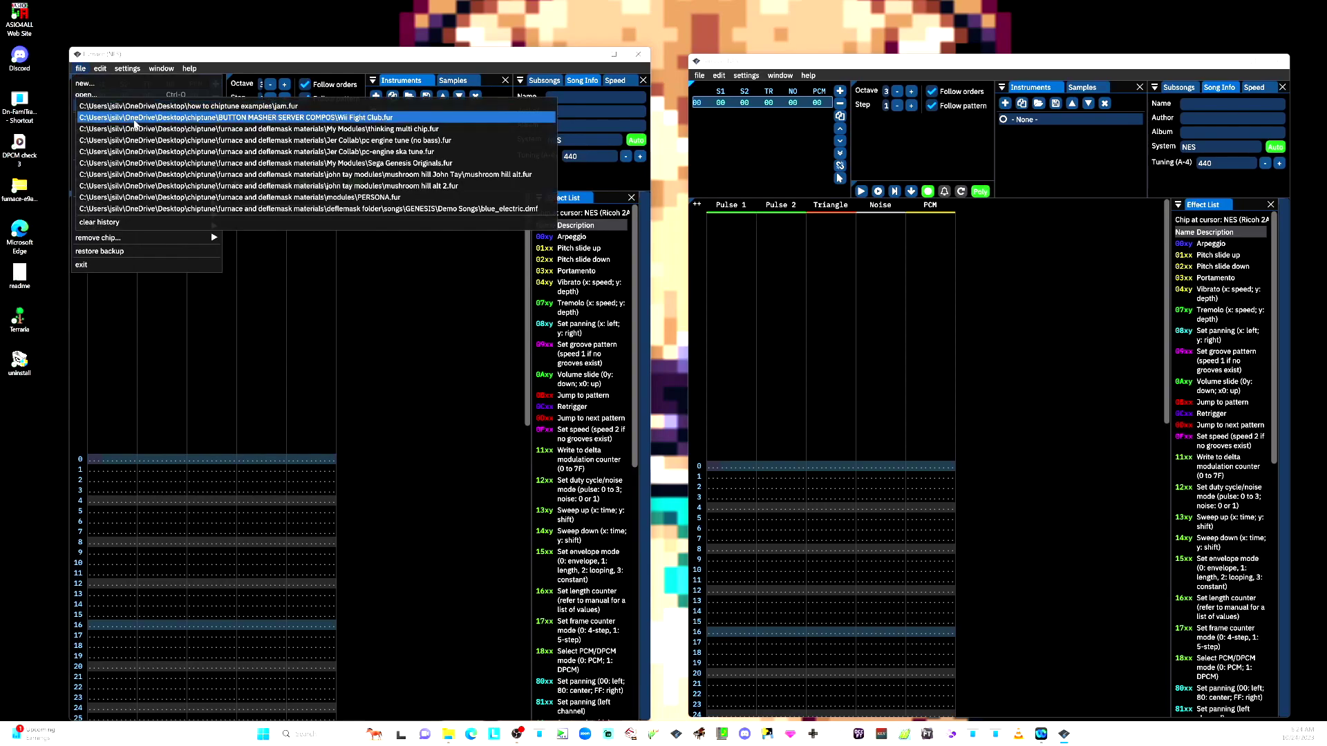
{"action": "left_click", "coordinate": [131, 117]}
{"action": "left_click", "coordinate": [700, 75]}
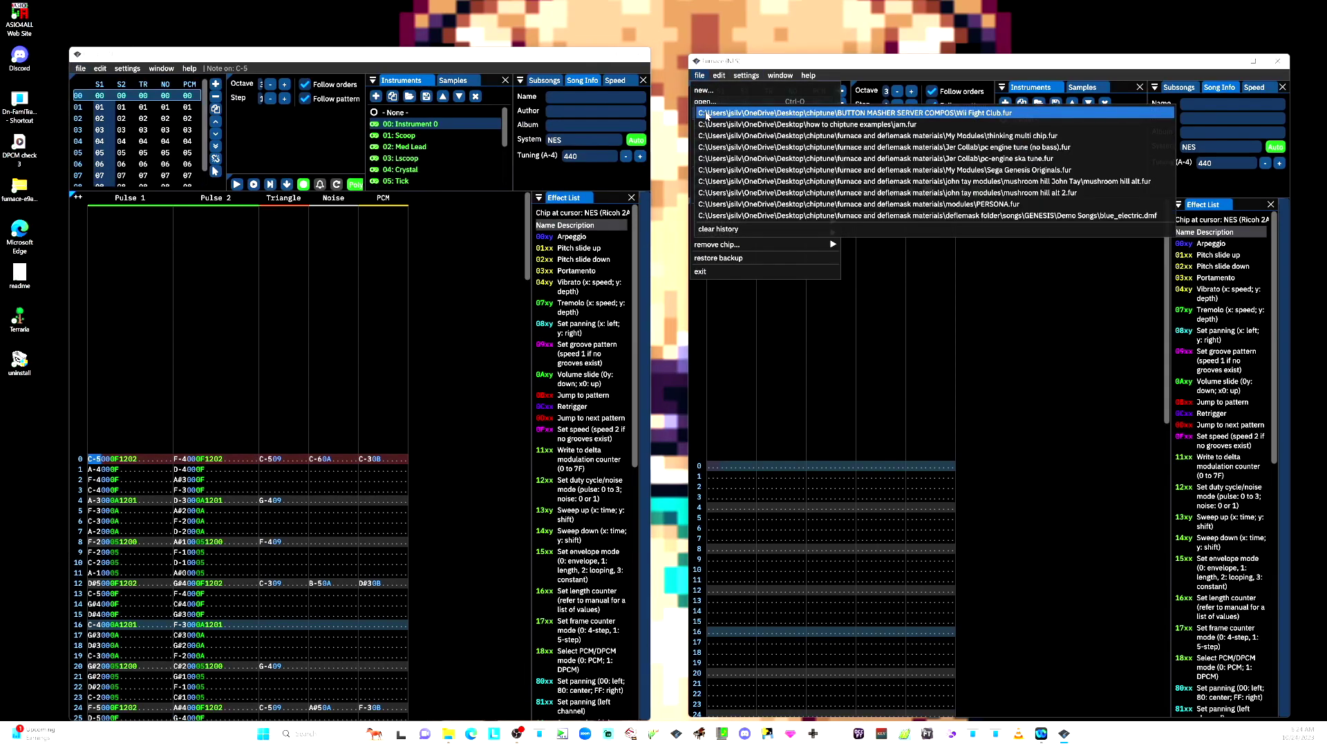
{"action": "left_click", "coordinate": [719, 113]}
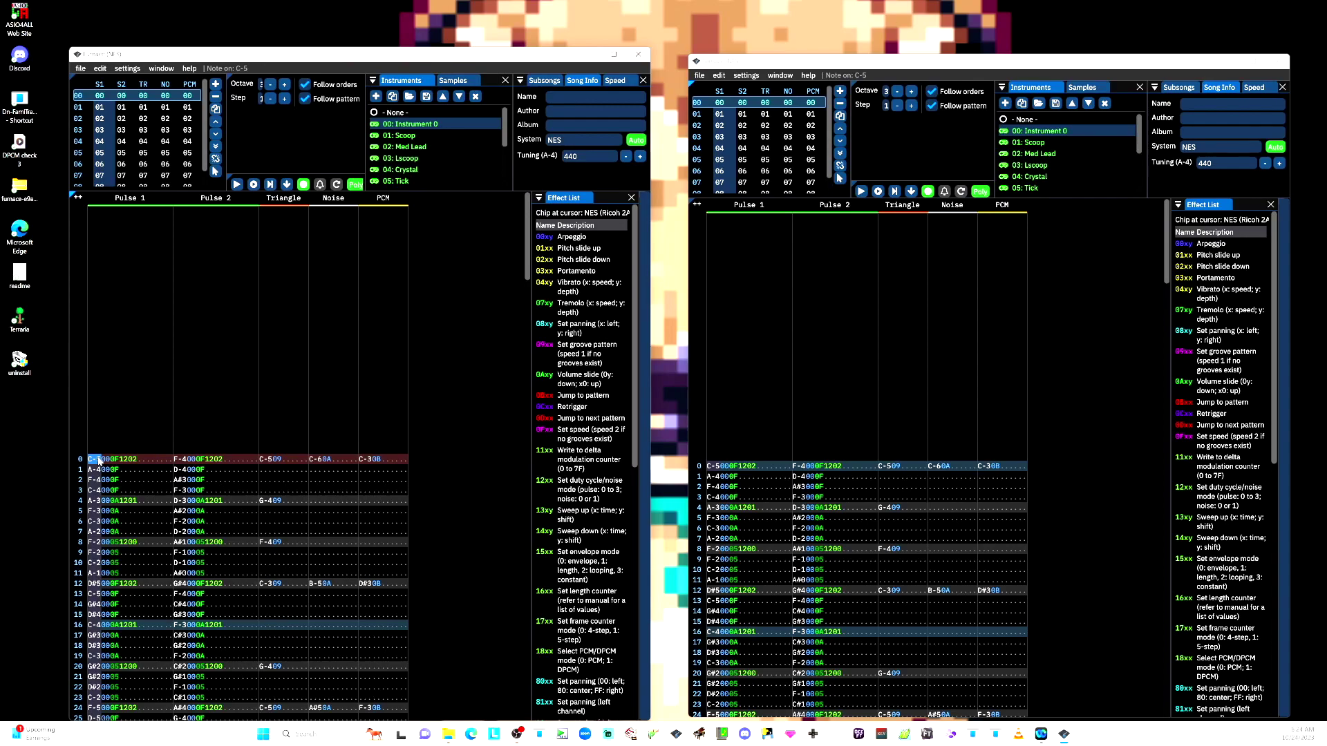
Clear all channels of patterns 00 and 01 in one copy of the song, and save it as Transcription.
{"action": "key", "text": "ctrl+a"}
{"action": "key", "text": "ctrl+a"}
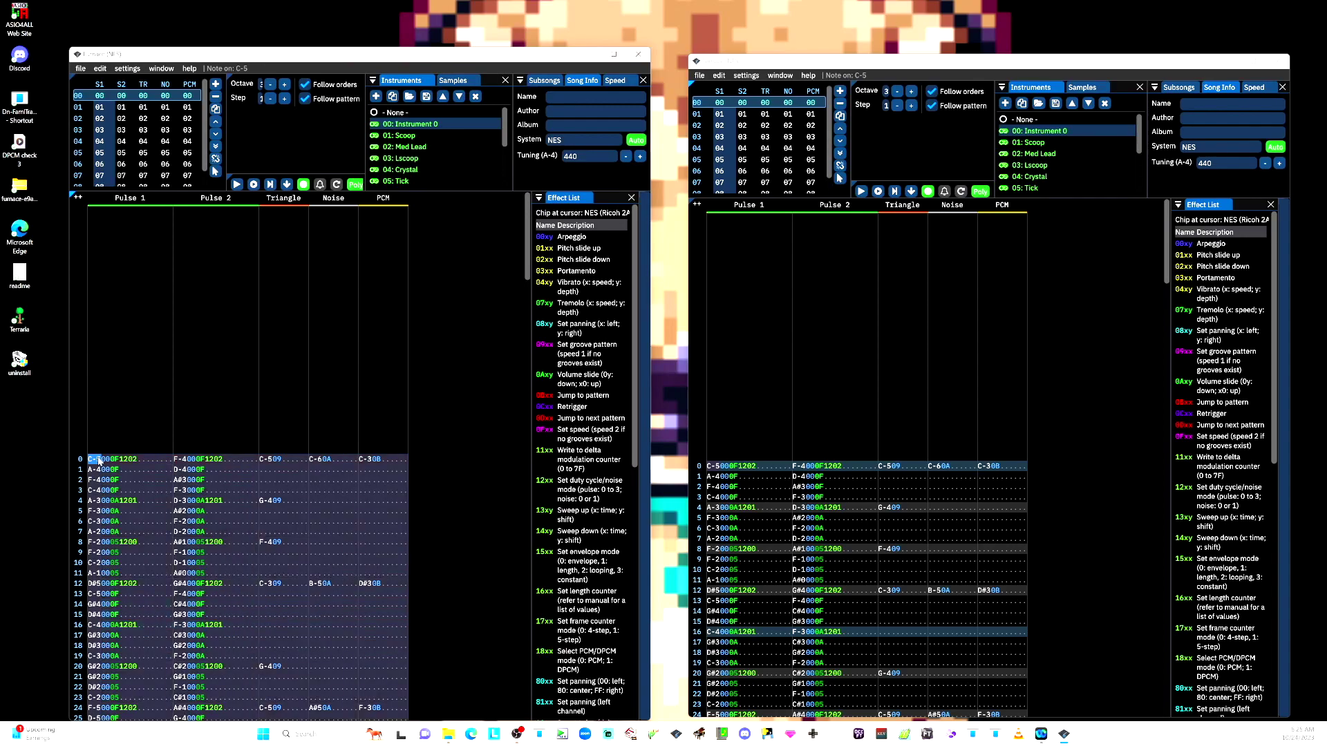
{"action": "key", "text": "Delete"}
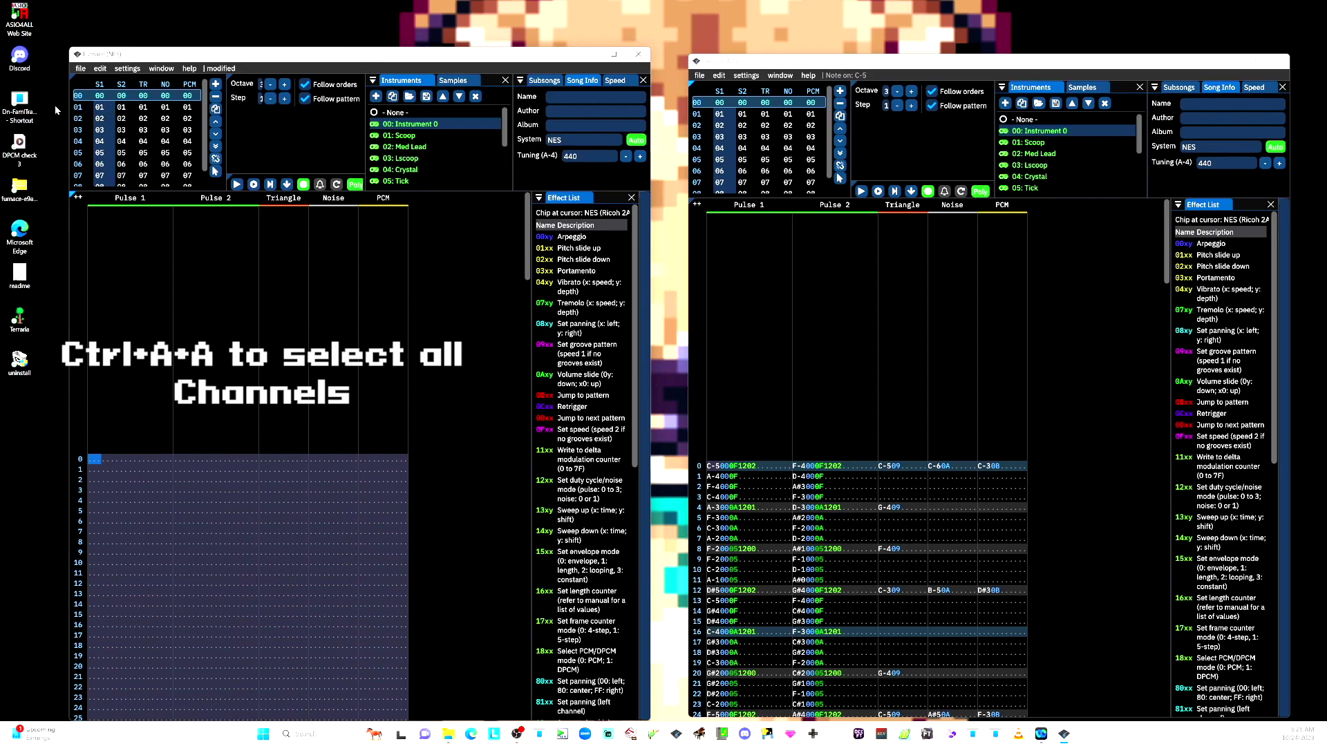
{"action": "left_click", "coordinate": [78, 109]}
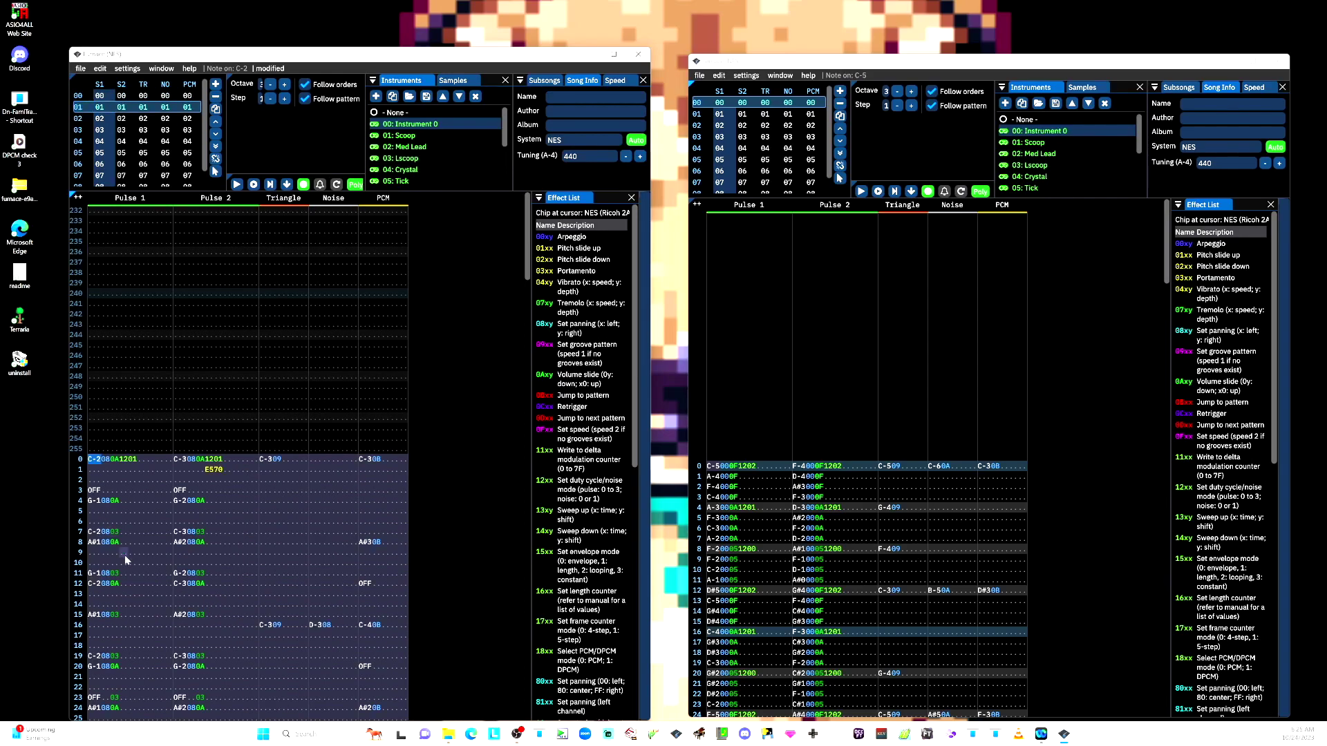
{"action": "key", "text": "Delete"}
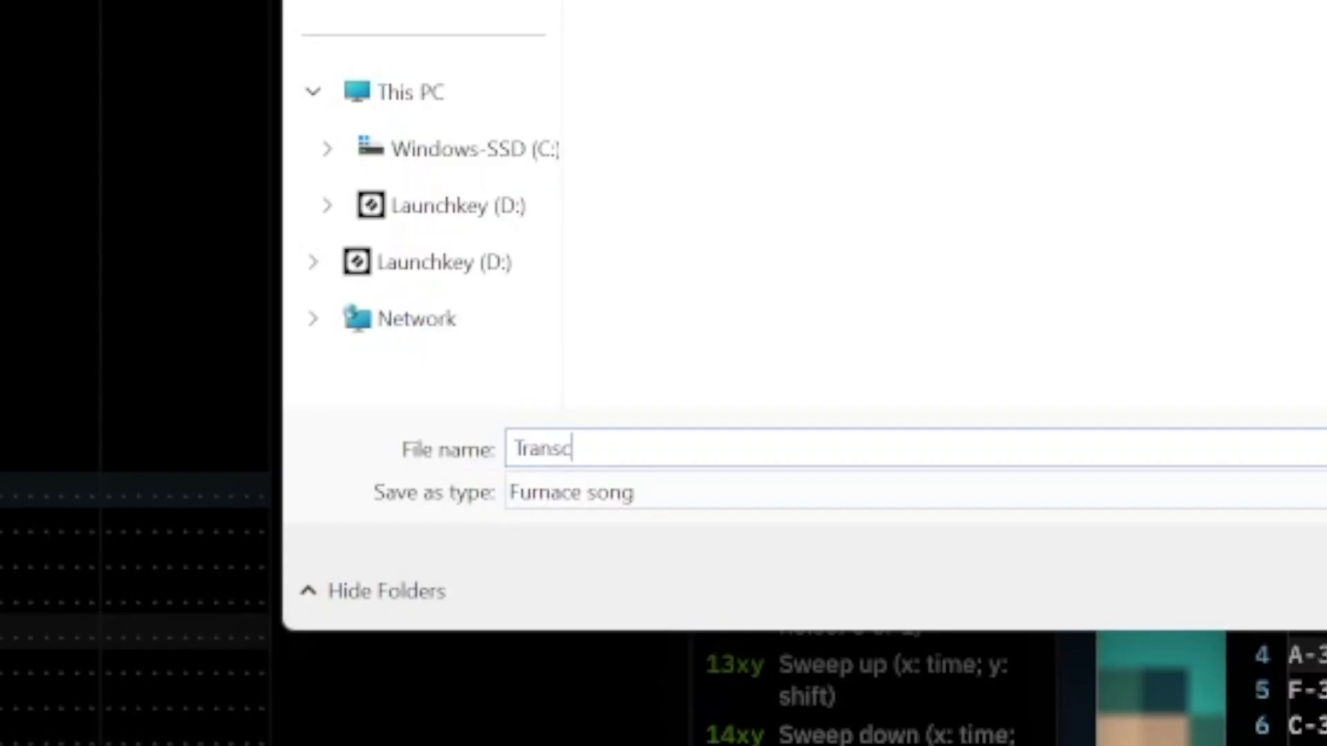
{"action": "type", "text": "ription"}
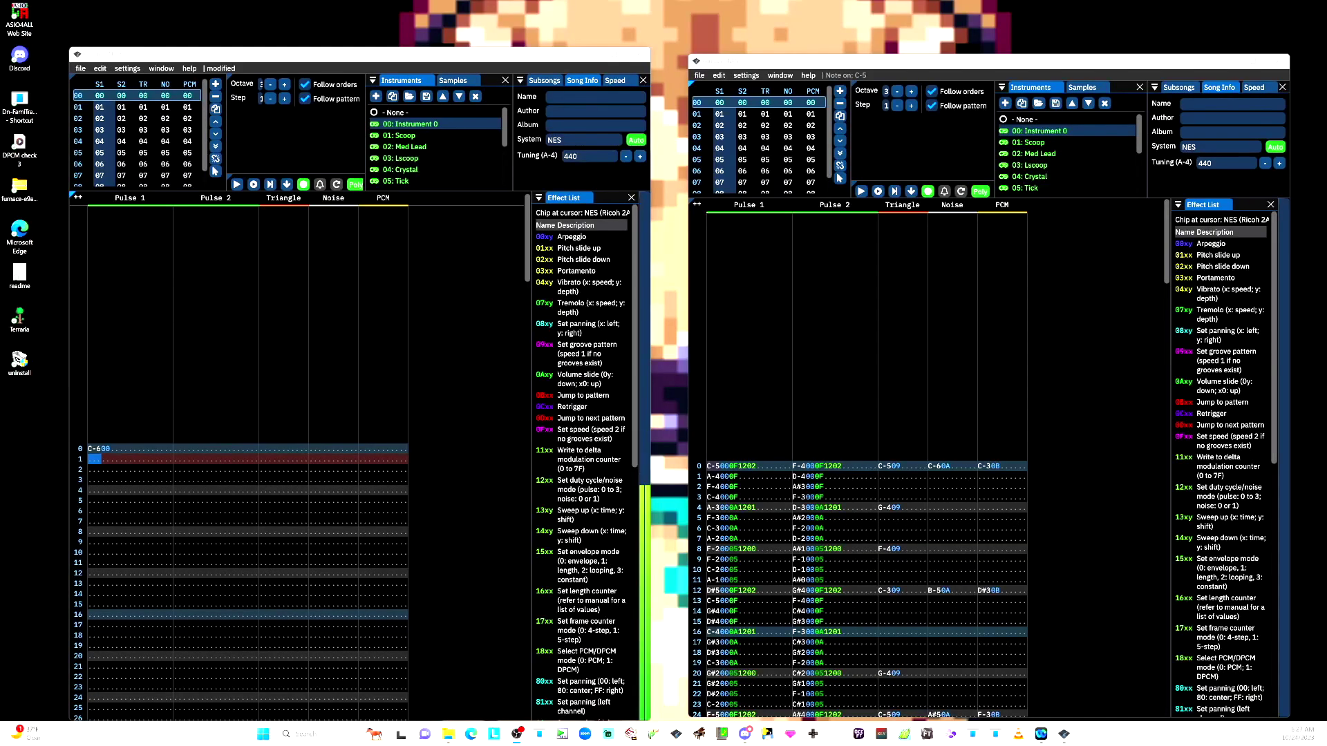
Enter the descending notes C-6, A-5, F-5, C-5, A-4, F-4, C-4, A-3 in Pulse 1, rows 0 to 7, of the cleared song.
{"action": "key", "text": "i"}
{"action": "key", "text": "y"}
{"action": "key", "text": "r"}
{"action": "key", "text": "q"}
{"action": "key", "text": "n"}
{"action": "key", "text": "v"}
{"action": "key", "text": "z"}
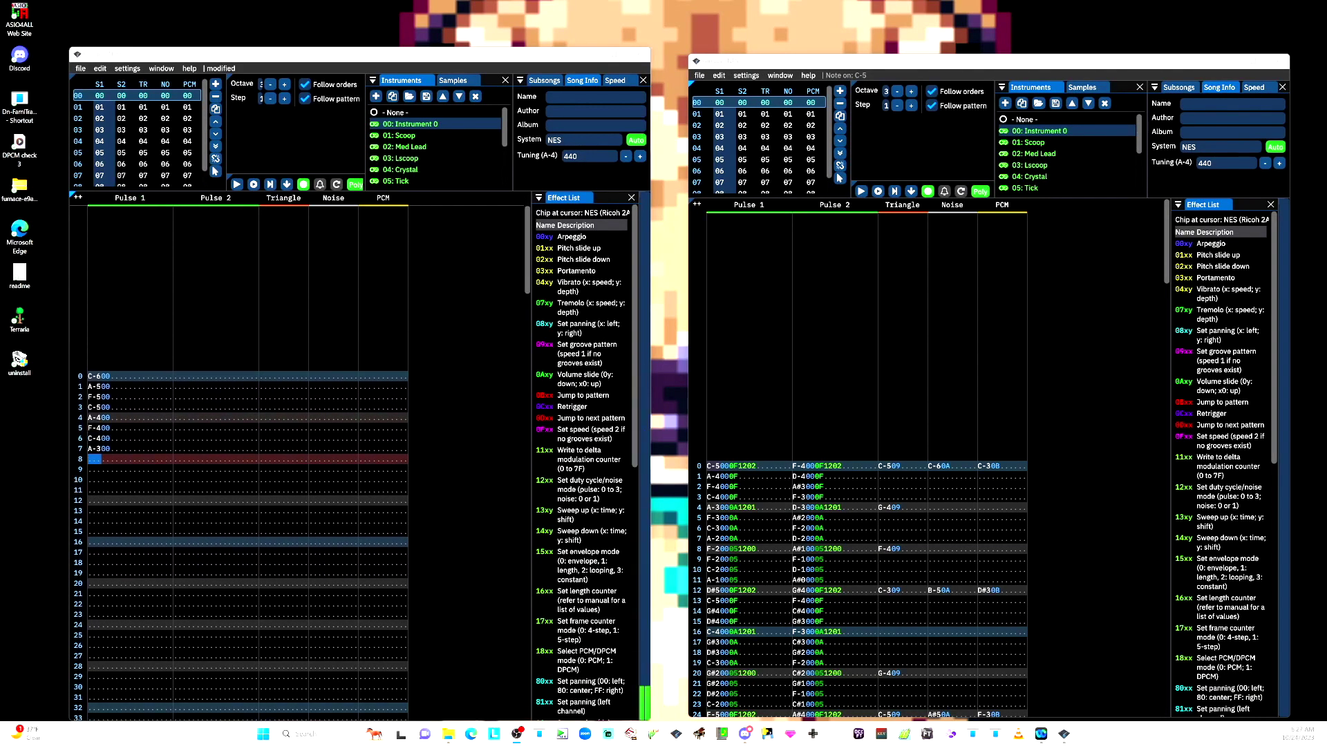
Lower the Pulse 1 run by an octave, starting at C-5, and extend it through rows 8 to 11 with F-2, F-2, C-2, A-1.
{"action": "key", "text": "v"}
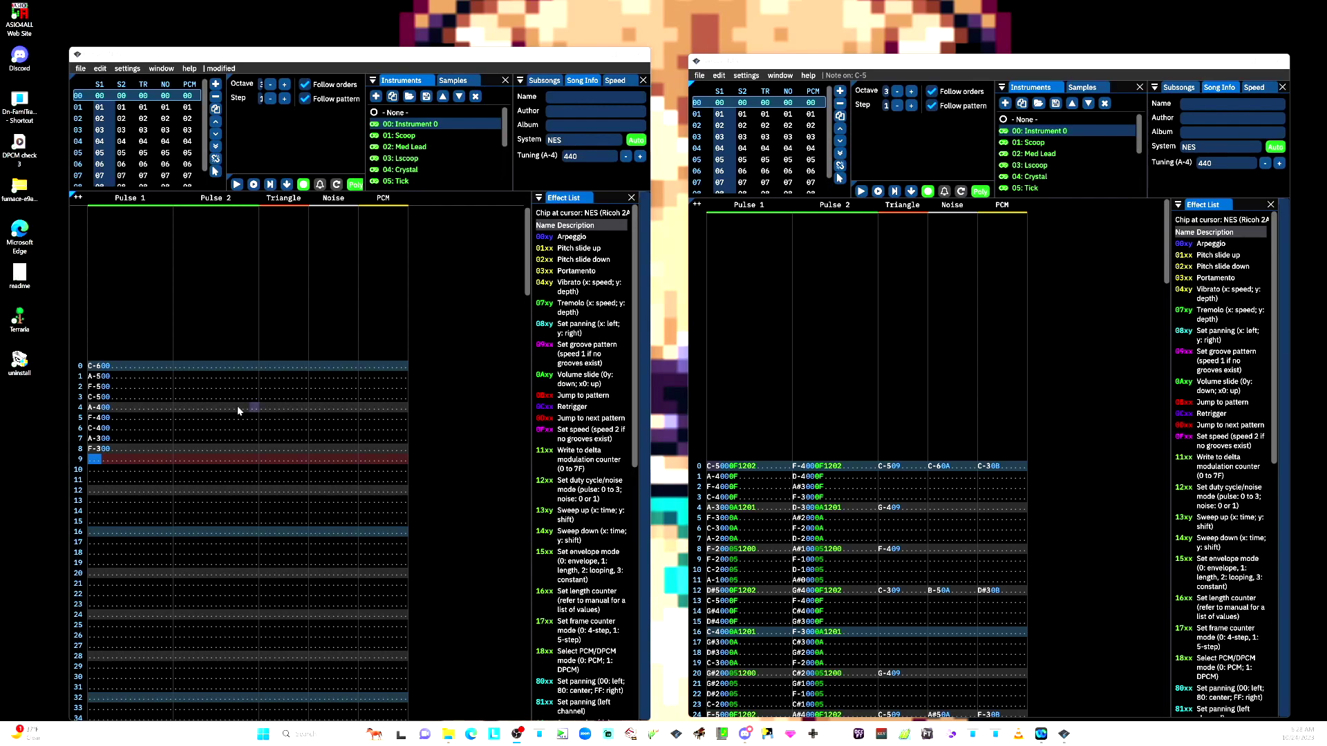
{"action": "left_click", "coordinate": [89, 383]}
{"action": "key", "text": "i"}
{"action": "key", "text": "y"}
{"action": "key", "text": "r"}
{"action": "key", "text": "q"}
{"action": "key", "text": "n"}
{"action": "key", "text": "v"}
{"action": "key", "text": "z"}
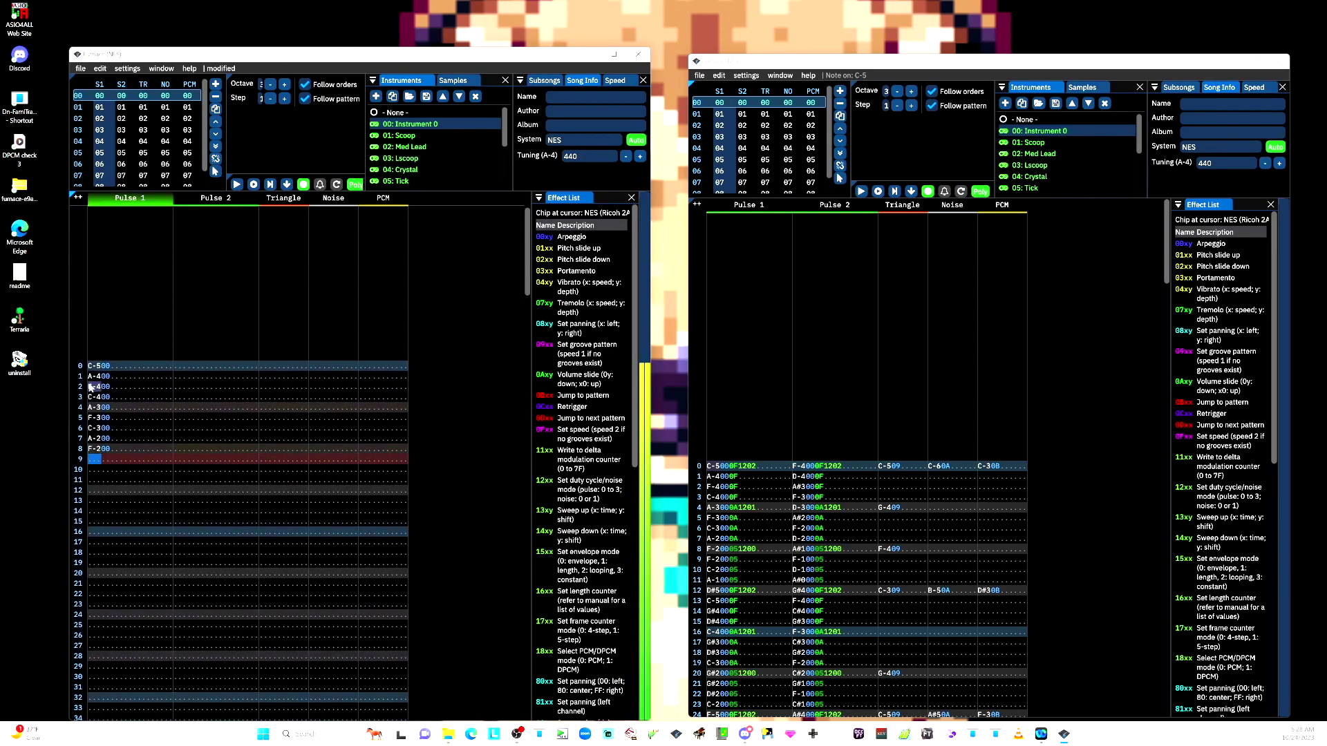
{"action": "key", "text": "v"}
{"action": "key", "text": "z"}
{"action": "key", "text": "n"}
Set the Pulse 1 volumes to 0F on rows 0 to 3, 0A on rows 4 to 7, and 05 on rows 8 to 11.
{"action": "left_click", "coordinate": [112, 334]}
{"action": "key", "text": "0"}
{"action": "key", "text": "0"}
{"action": "key", "text": "f"}
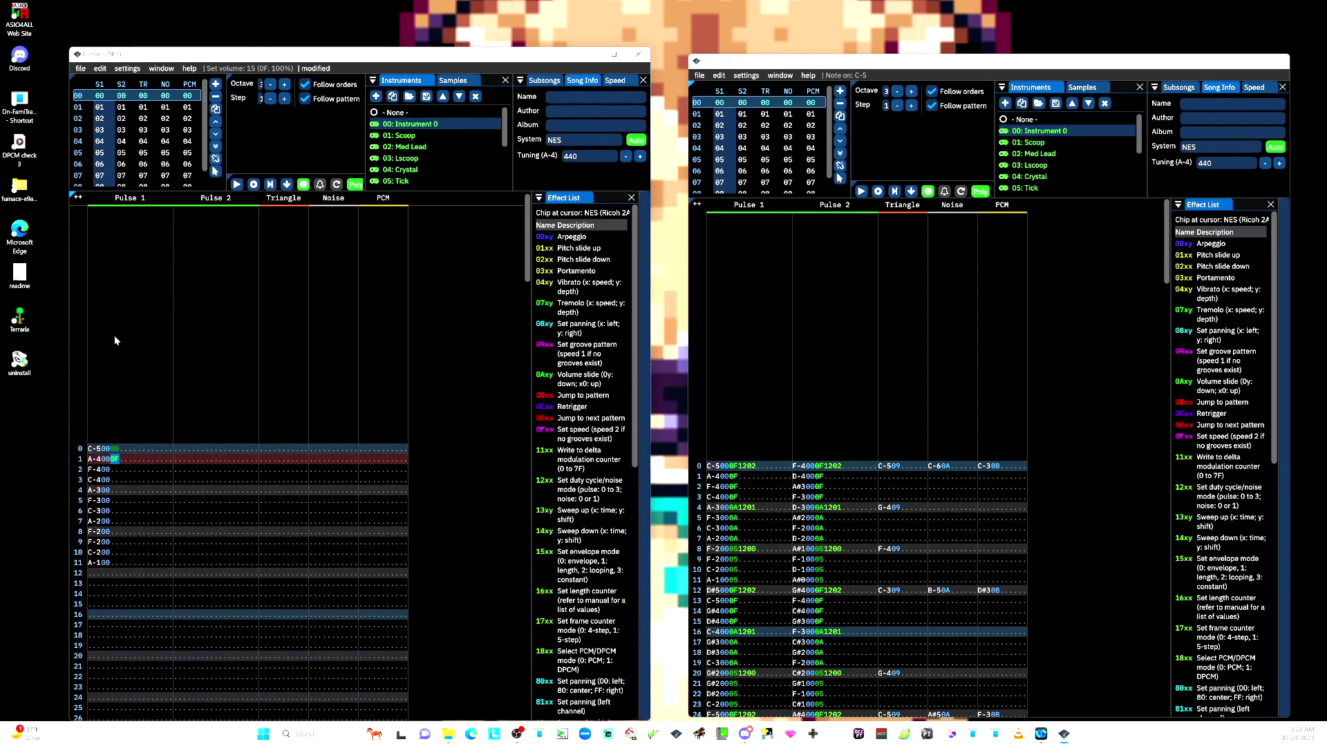
{"action": "key", "text": "0"}
{"action": "key", "text": "f"}
{"action": "key", "text": "0"}
{"action": "key", "text": "f"}
{"action": "key", "text": "0"}
{"action": "key", "text": "a"}
{"action": "key", "text": "0"}
{"action": "key", "text": "a"}
{"action": "key", "text": "0"}
{"action": "key", "text": "a"}
{"action": "key", "text": "0"}
{"action": "key", "text": "a"}
{"action": "key", "text": "0"}
{"action": "key", "text": "5"}
{"action": "key", "text": "0"}
{"action": "key", "text": "5"}
{"action": "key", "text": "0"}
{"action": "key", "text": "5"}
{"action": "key", "text": "0"}
{"action": "key", "text": "5"}
Add duty-cycle effects to Pulse 1 every four rows from row 0, in the order 1202, 1201, 1200.
{"action": "left_click", "coordinate": [117, 333]}
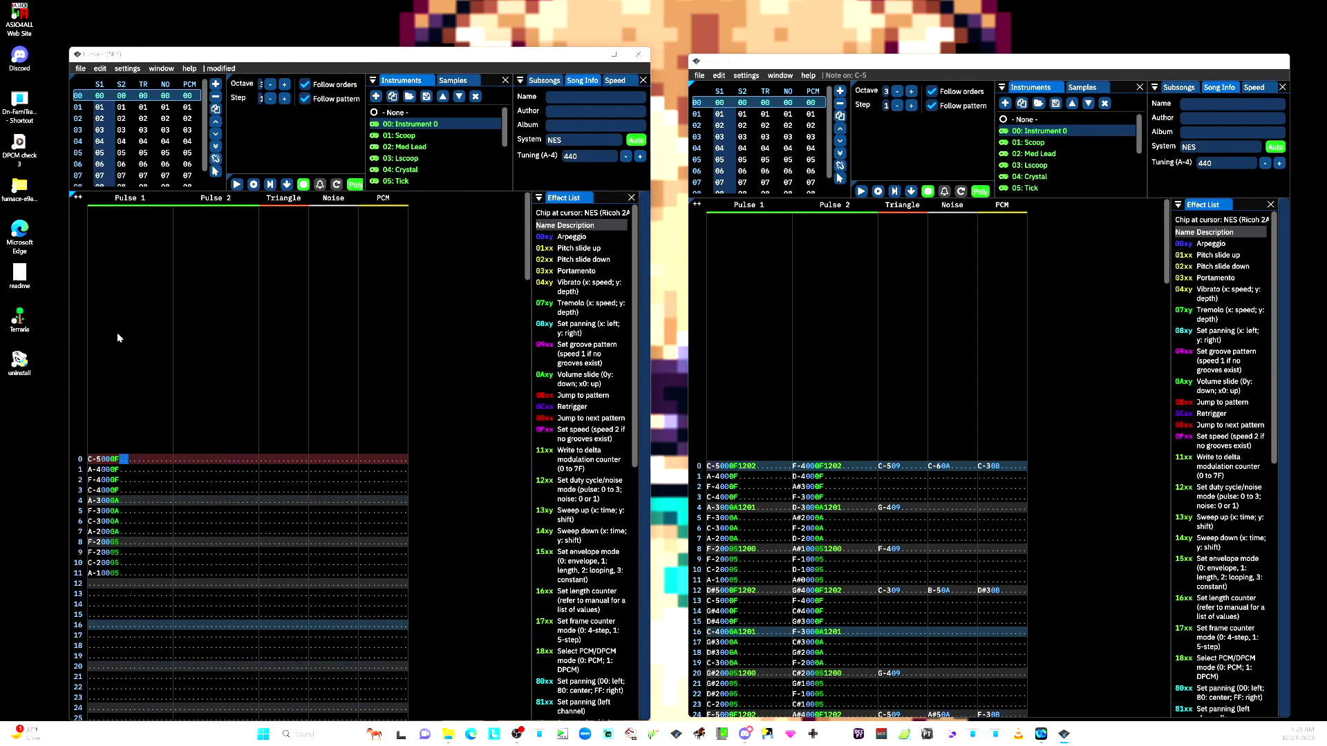
{"action": "key", "text": "ctrl+v"}
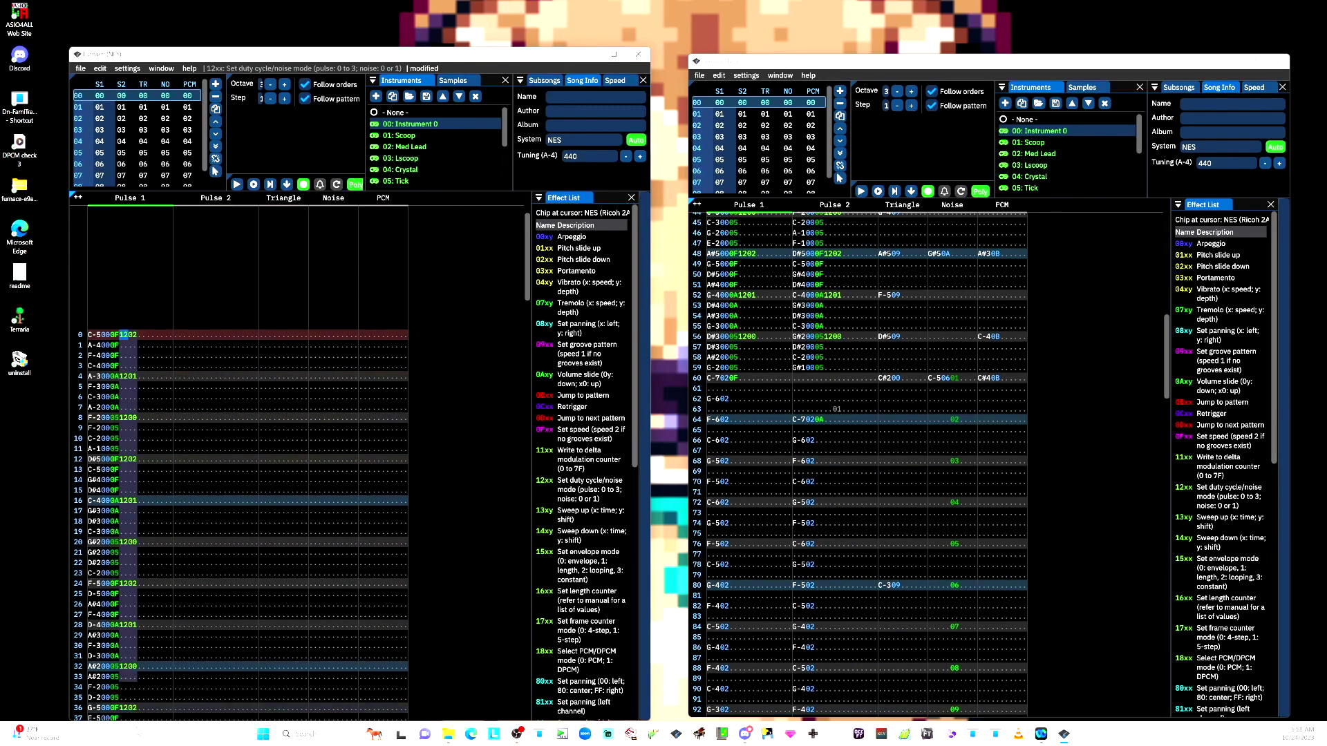
Compare playback of Pulse 1 with its duty-cycle effects through row 58 removed and with them restored.
{"action": "mouse_move", "coordinate": [135, 719]}
{"action": "left_mouse_down"}
{"action": "mouse_move", "coordinate": [162, 719]}
{"action": "mouse_move", "coordinate": [140, 719]}
{"action": "left_mouse_up"}
{"action": "left_click_drag", "start_coordinate": [142, 480], "coordinate": [155, 622]}
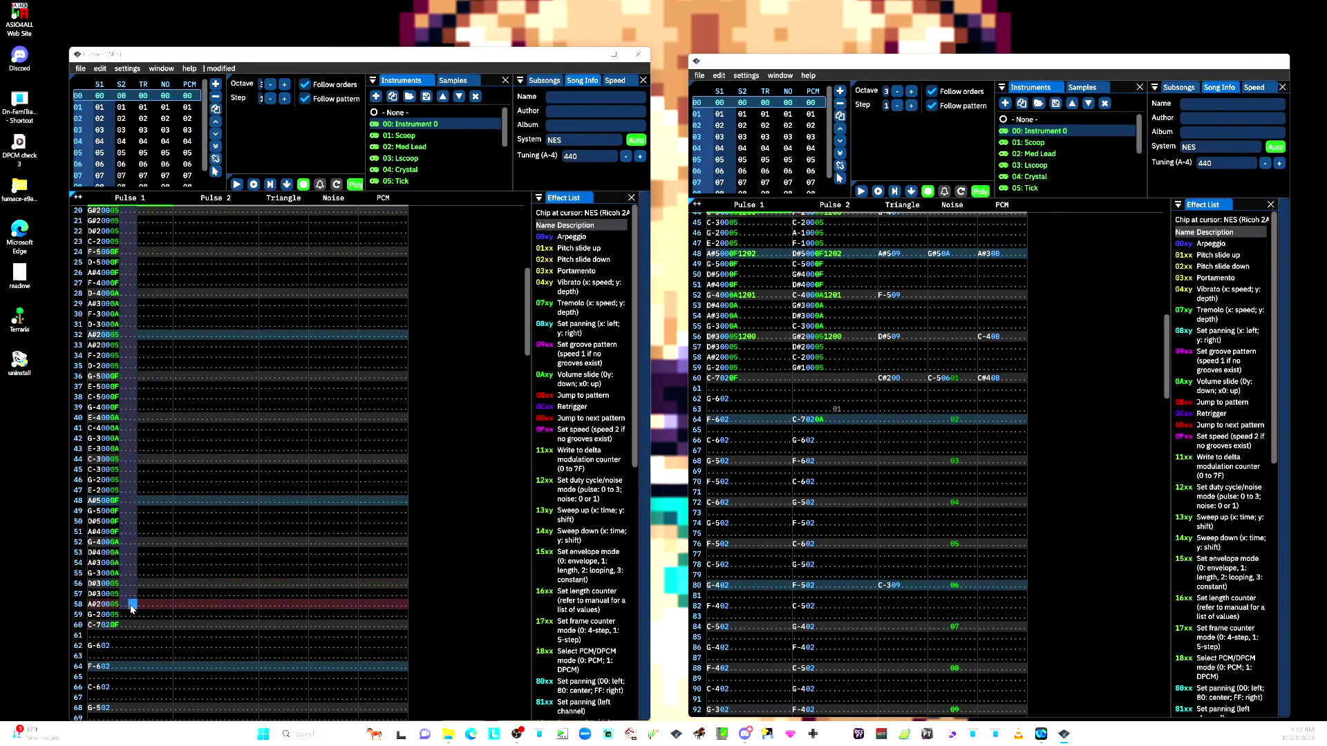
{"action": "scroll", "coordinate": [132, 608], "scroll_direction": "down", "scroll_amount": 4}
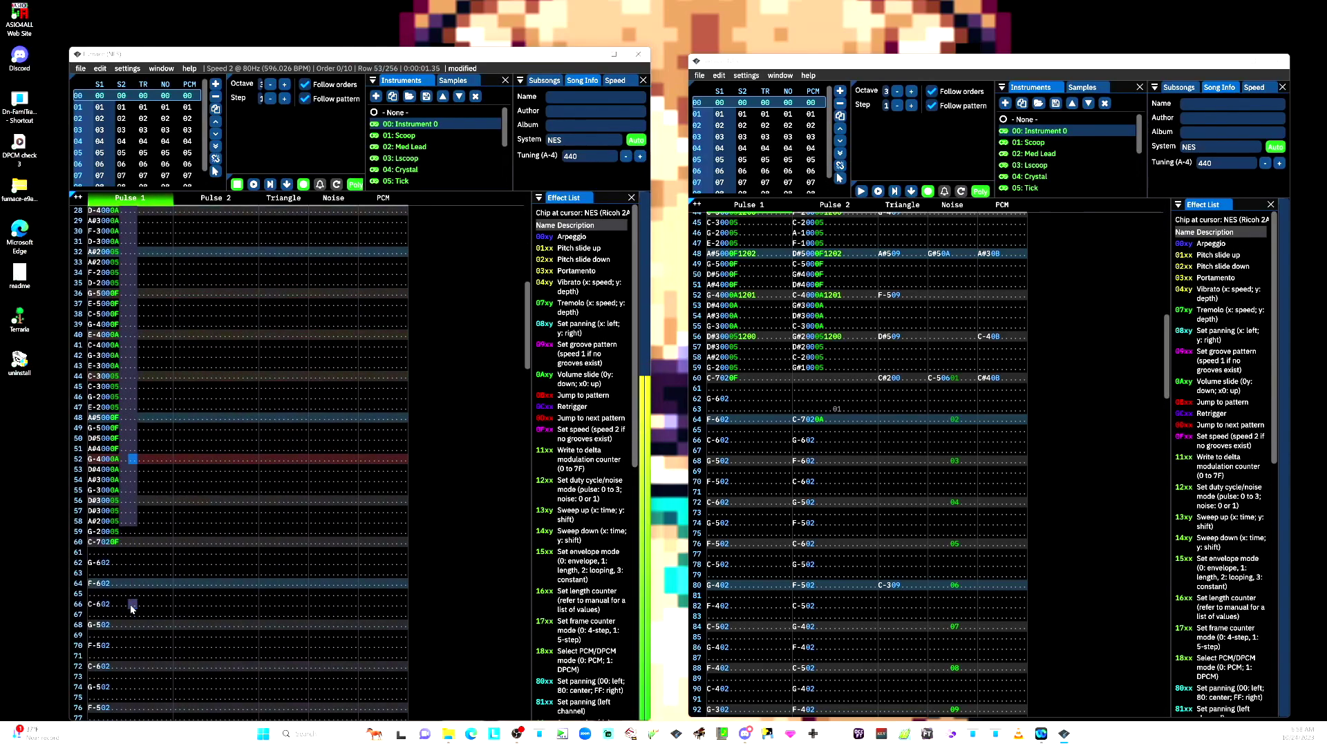
{"action": "key", "text": "Return"}
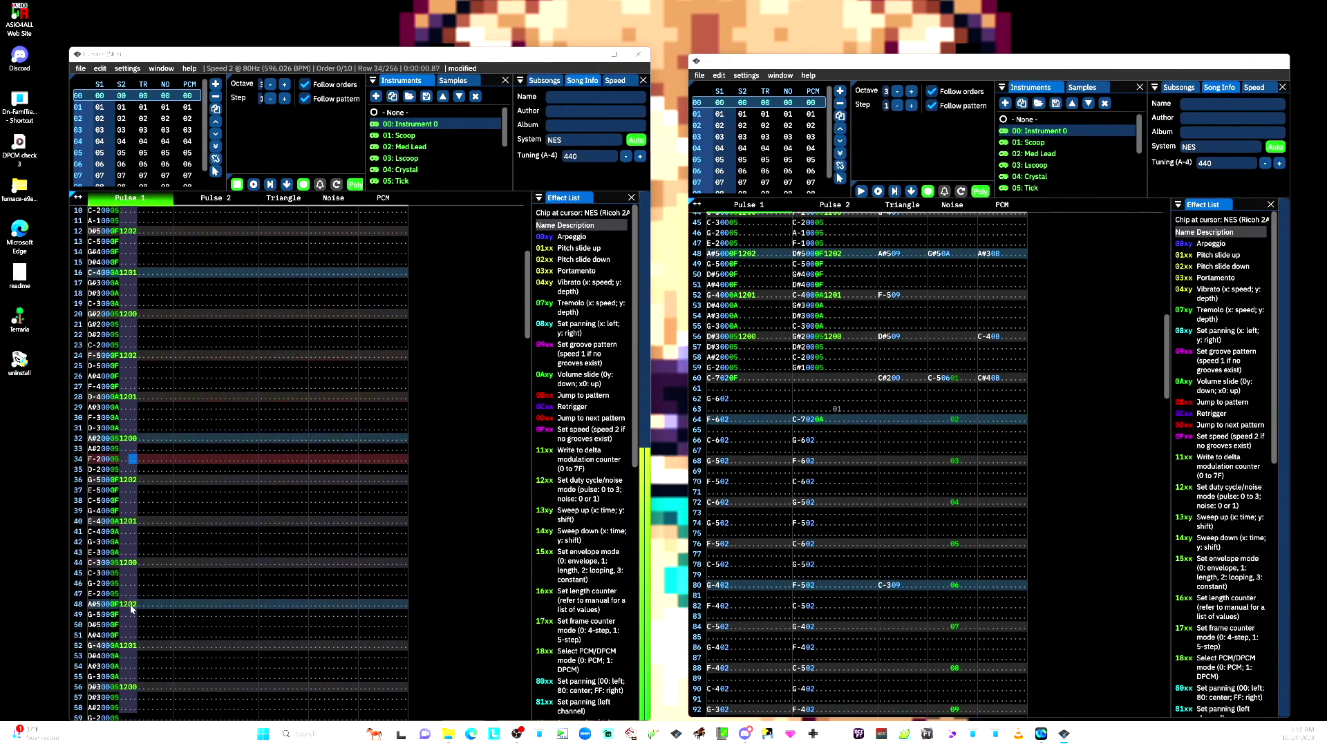
{"action": "key", "text": "Return"}
{"action": "scroll", "coordinate": [831, 584], "scroll_direction": "up", "scroll_amount": 10}
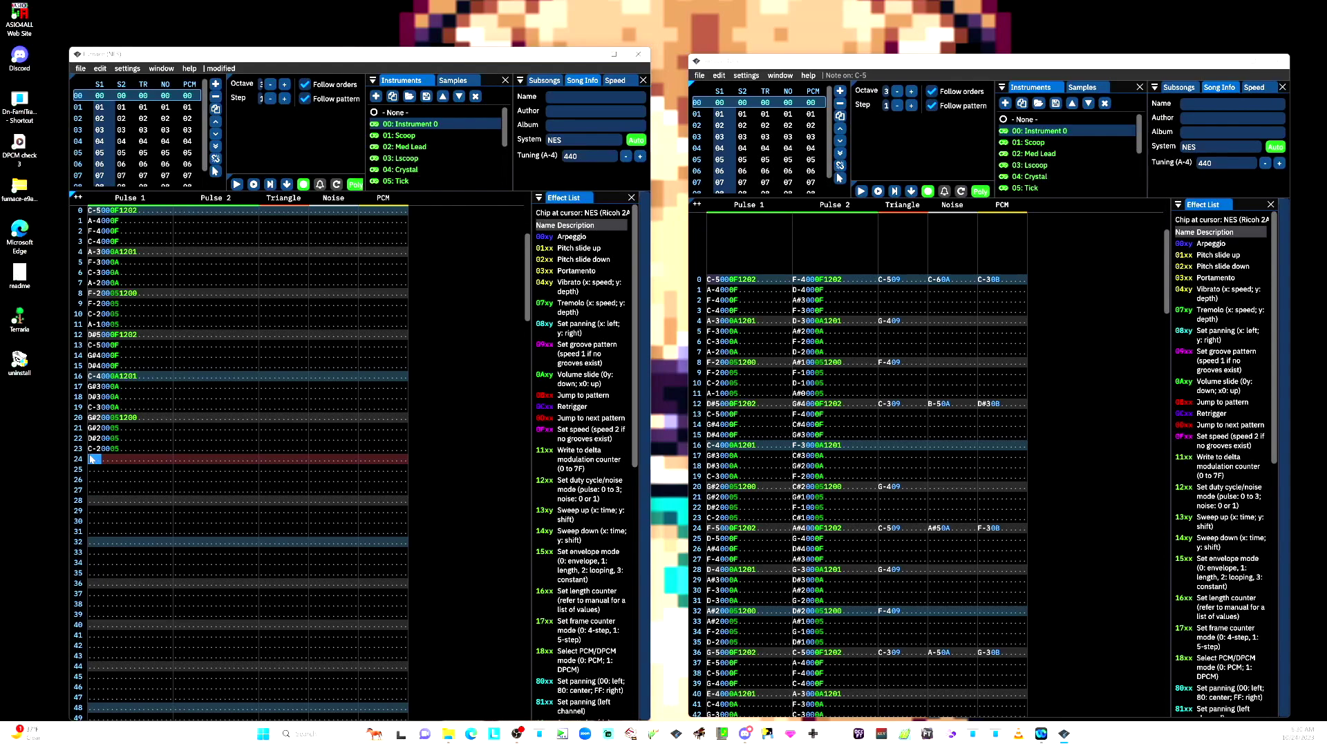
Enter the notes F-5, D-5, A#4, F-4, D-4, A#3, F-3, D-3, A#2, A#2, F-2, D-2 in Pulse 1, rows 24 to 35.
{"action": "key", "text": "r"}
{"action": "key", "text": "e"}
{"action": "key", "text": "j"}
{"action": "key", "text": "j"}
{"action": "type", "text": "v"}
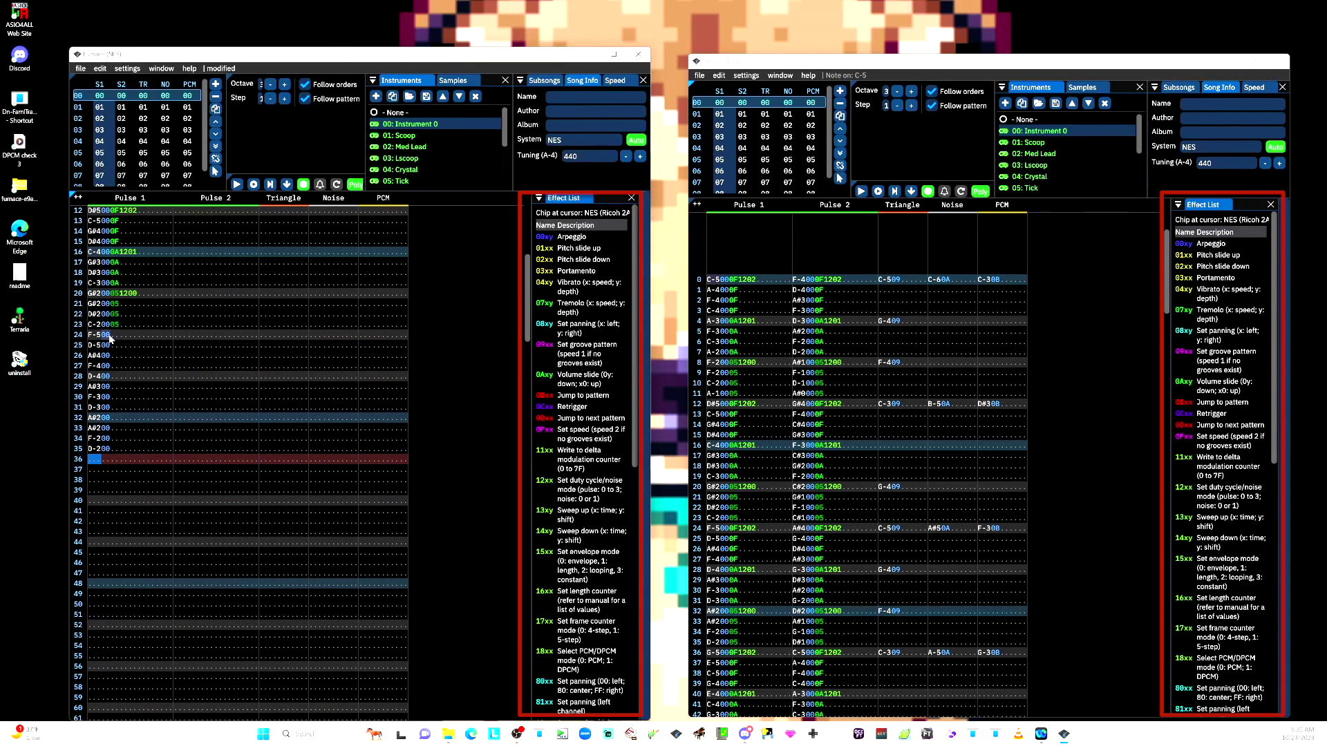
Set Pulse 1 volumes from row 24 to 0F, 0A and 05 for four rows each, and add effect 1202 on row 24.
{"action": "type", "text": "0a0a05050505"}
{"action": "key", "text": "Up"}
{"action": "key", "text": "Up"}
{"action": "key", "text": "Up"}
{"action": "key", "text": "Up"}
{"action": "key", "text": "Up"}
{"action": "key", "text": "Up"}
{"action": "key", "text": "Up"}
{"action": "key", "text": "Up"}
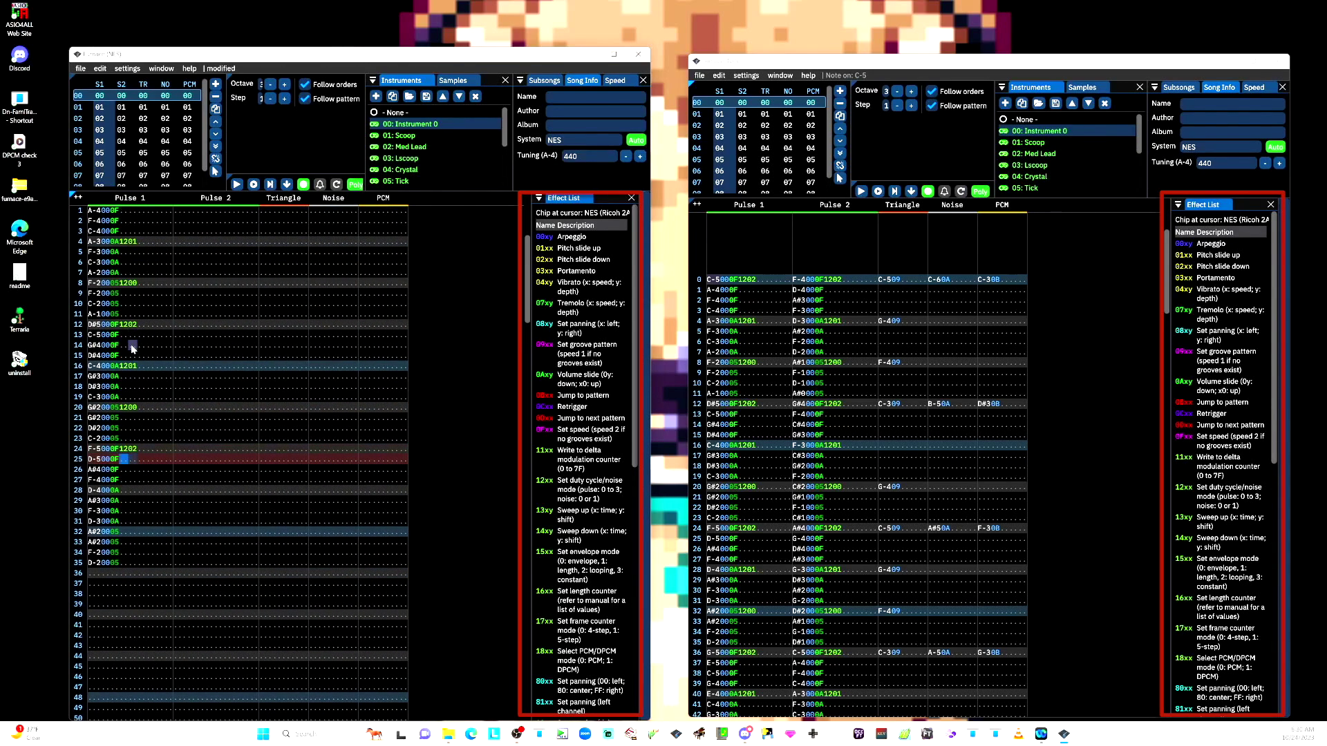
Add the duty-cycle effects 1201 on row 28 and 1200 on row 32 of Pulse 1.
{"action": "key", "text": "Right"}
{"action": "key", "text": "Down"}
{"action": "key", "text": "Down"}
{"action": "key", "text": "Down"}
{"action": "key", "text": "Down"}
{"action": "key", "text": "Down"}
{"action": "key", "text": "Down"}
{"action": "key", "text": "Down"}
{"action": "key", "text": "Down"}
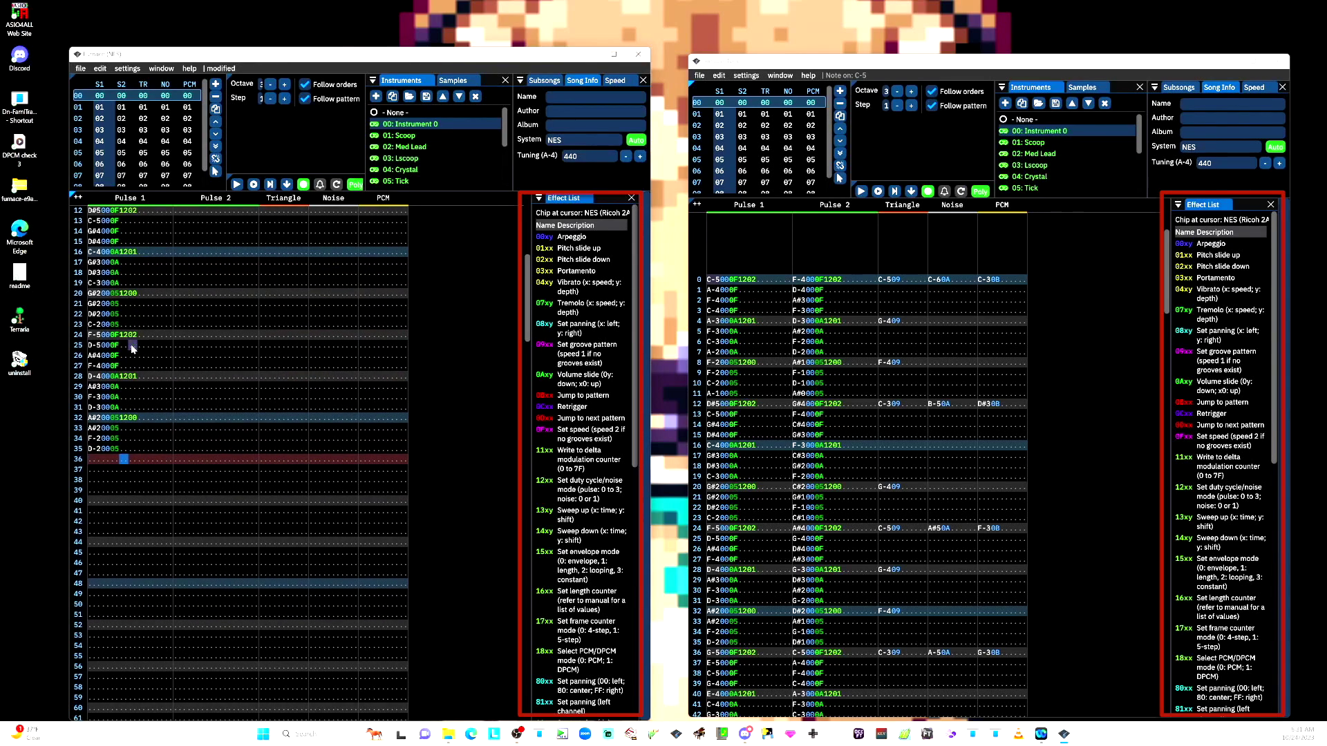
Enter the notes G-5, E-5, C-5, G-4, E-4, C-4, G-3, E-3, C-3, C-3, G-2, E-2 in Pulse 1, rows 36 to 47.
{"action": "key", "text": "bracketright"}
{"action": "key", "text": "p"}
{"action": "key", "text": "i"}
{"action": "key", "text": "t"}
{"action": "key", "text": "e"}
{"action": "key", "text": "q"}
{"action": "key", "text": "b"}
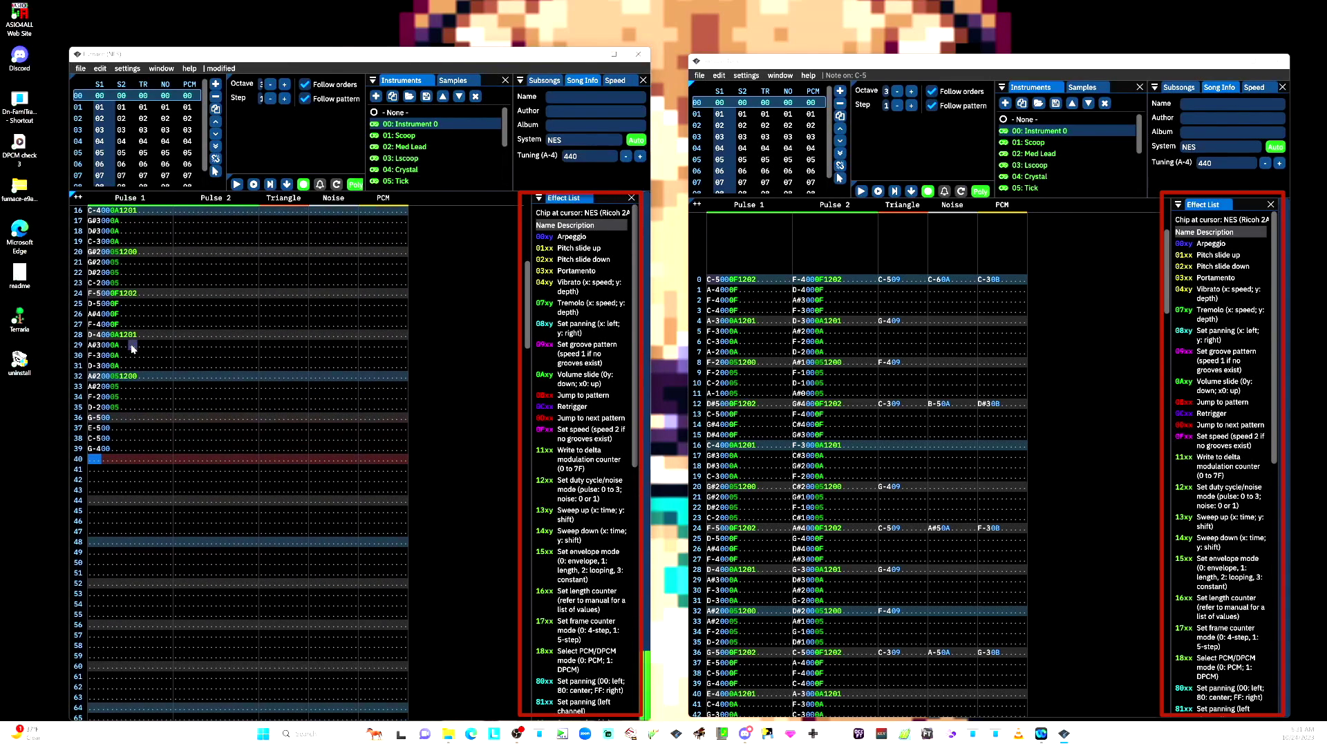
{"action": "key", "text": "c"}
{"action": "key", "text": "z"}
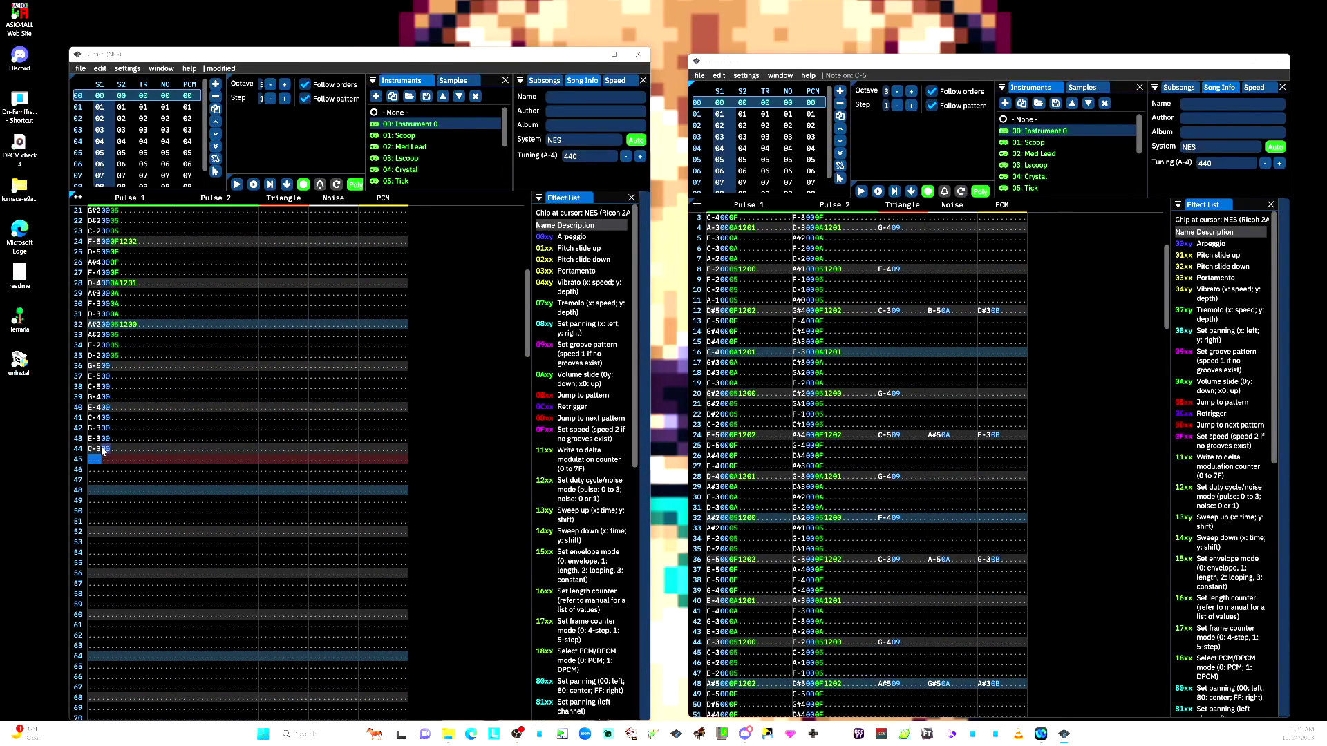
{"action": "left_click", "coordinate": [115, 366]}
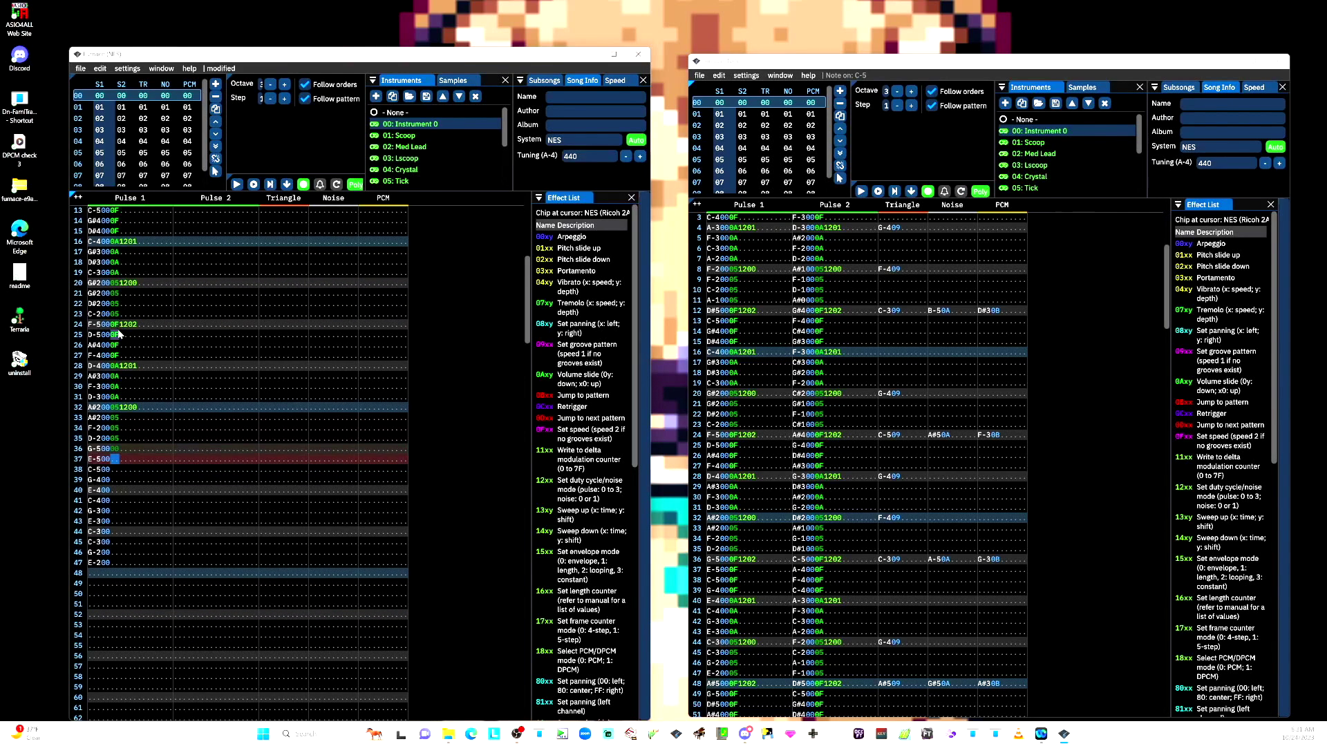
Play the transcribed Pulse 1 part and the original song in the other window to compare them.
{"action": "left_click", "coordinate": [360, 331]}
{"action": "key", "text": "Return"}
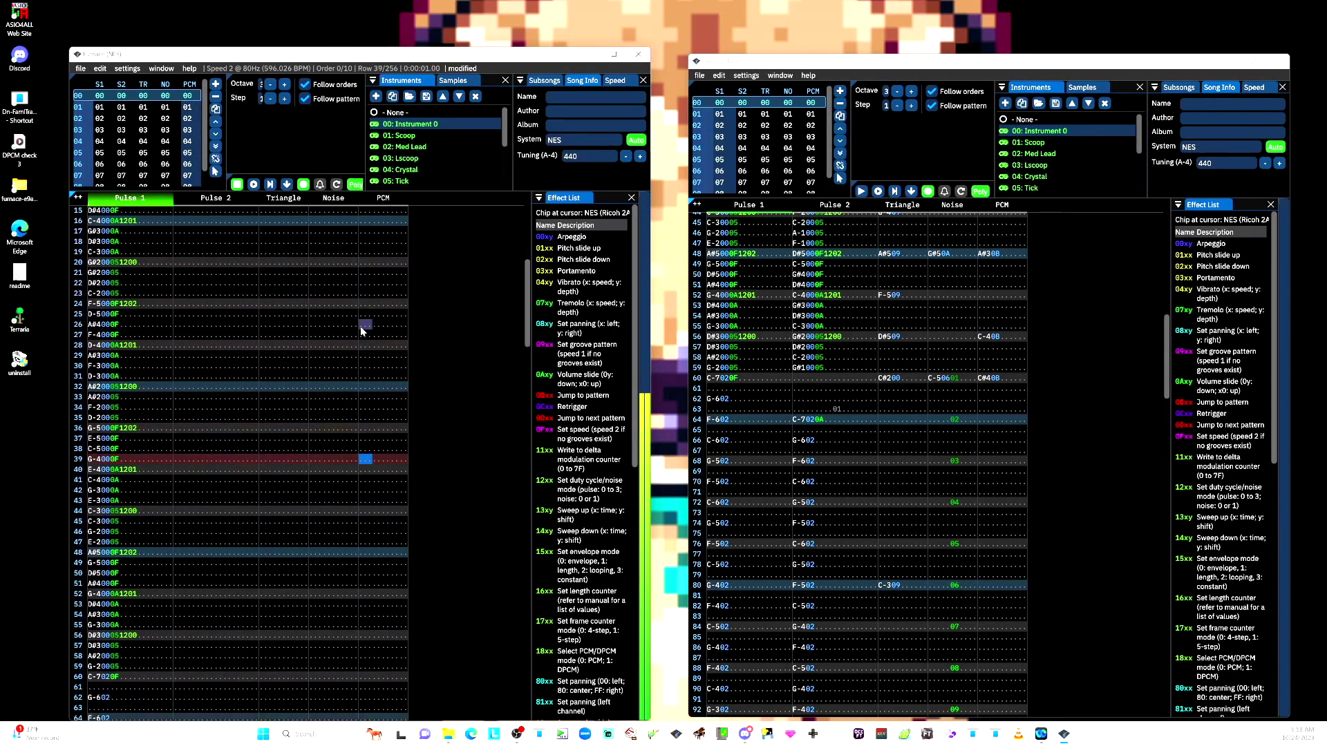
{"action": "key", "text": "Return"}
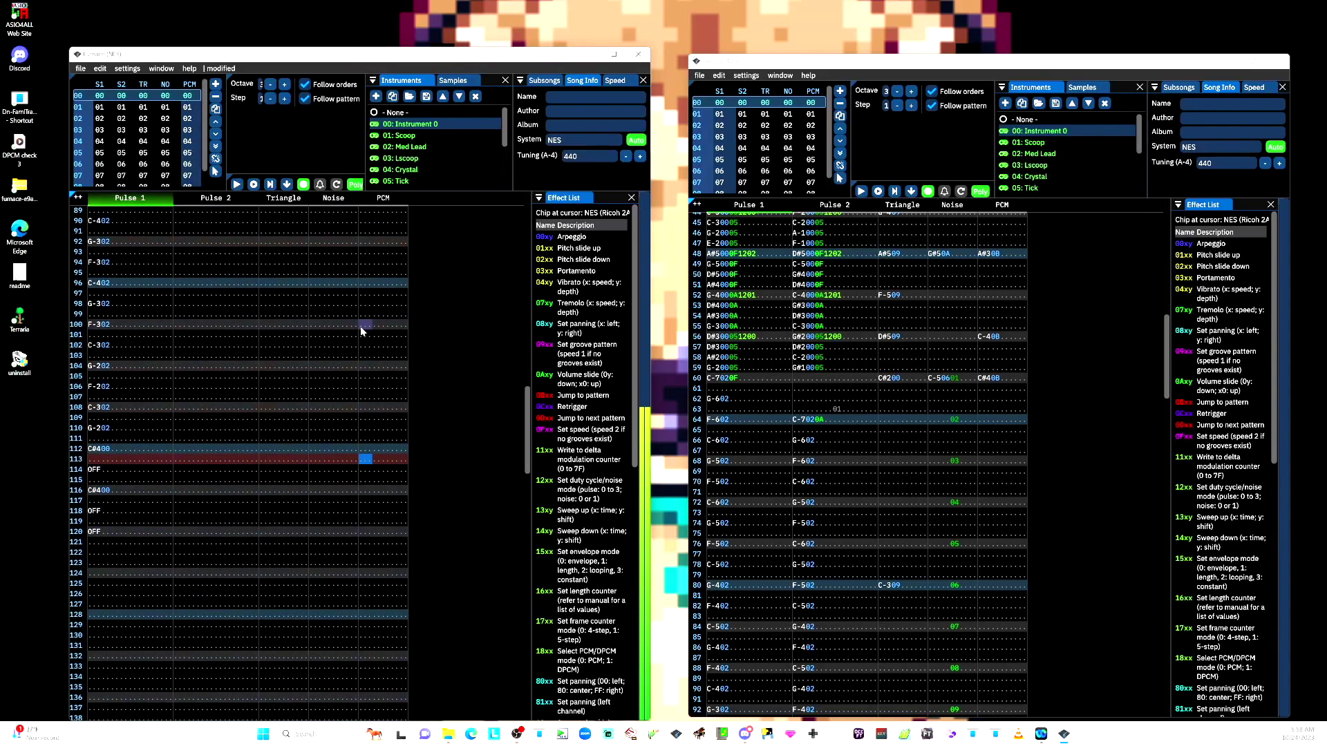
{"action": "left_click", "coordinate": [778, 334]}
{"action": "key", "text": "Return"}
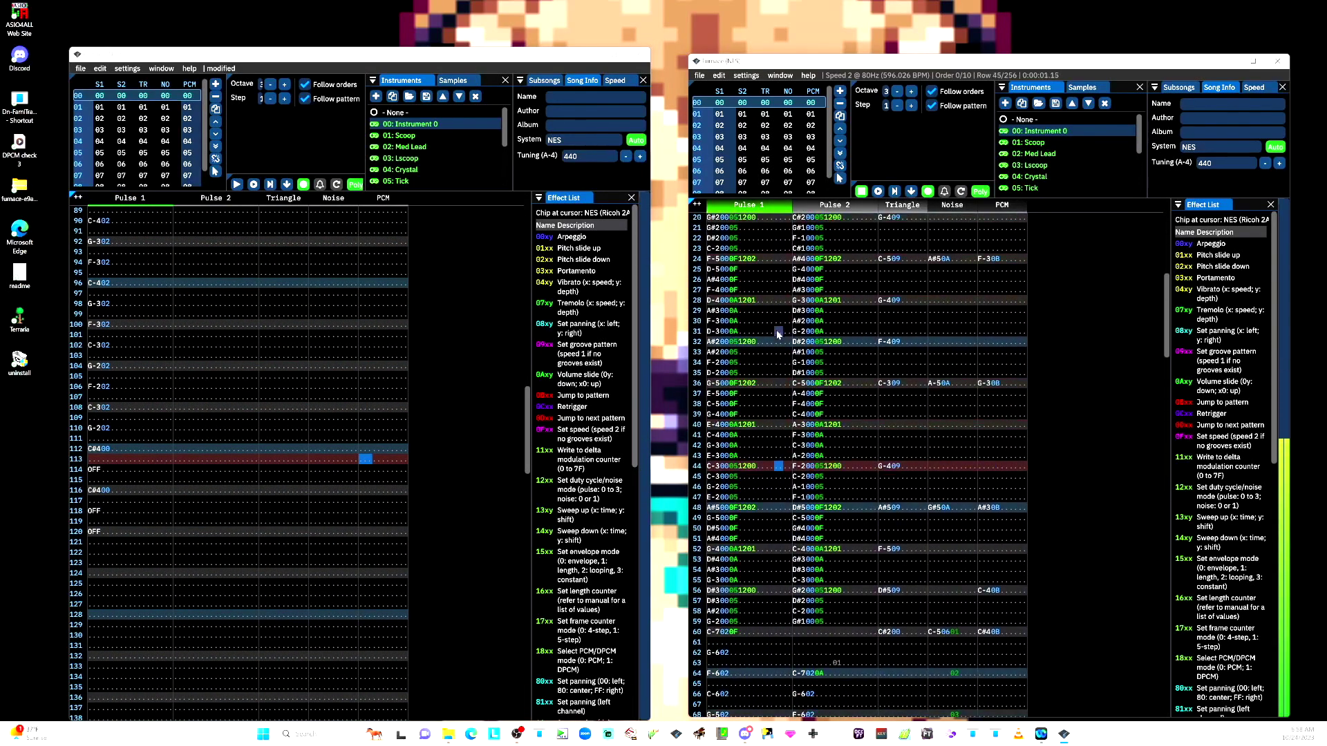
{"action": "key", "text": "Return"}
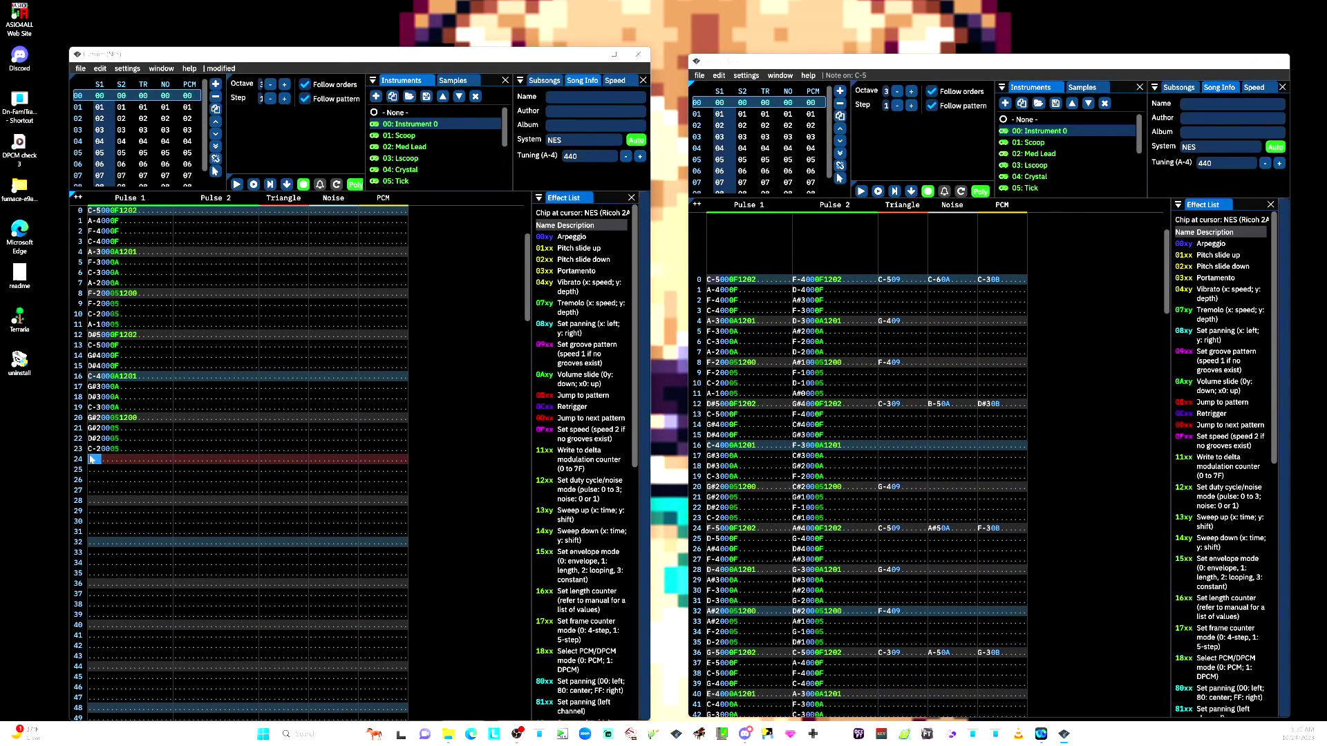
Fill Pulse 1 rows 24 to 35 with the notes F-5, D-5, A#4, F-4, D-4, A#3, F-3, D-3, A#2, A#2, F-2, D-2.
{"action": "key", "text": "bracketleft"}
{"action": "key", "text": "o"}
{"action": "key", "text": "7"}
{"action": "key", "text": "r"}
{"action": "key", "text": "w"}
{"action": "key", "text": "j"}
{"action": "key", "text": "v"}
{"action": "key", "text": "x"}
{"action": "key", "text": "j"}
{"action": "key", "text": "j"}
{"action": "key", "text": "v"}
{"action": "key", "text": "x"}
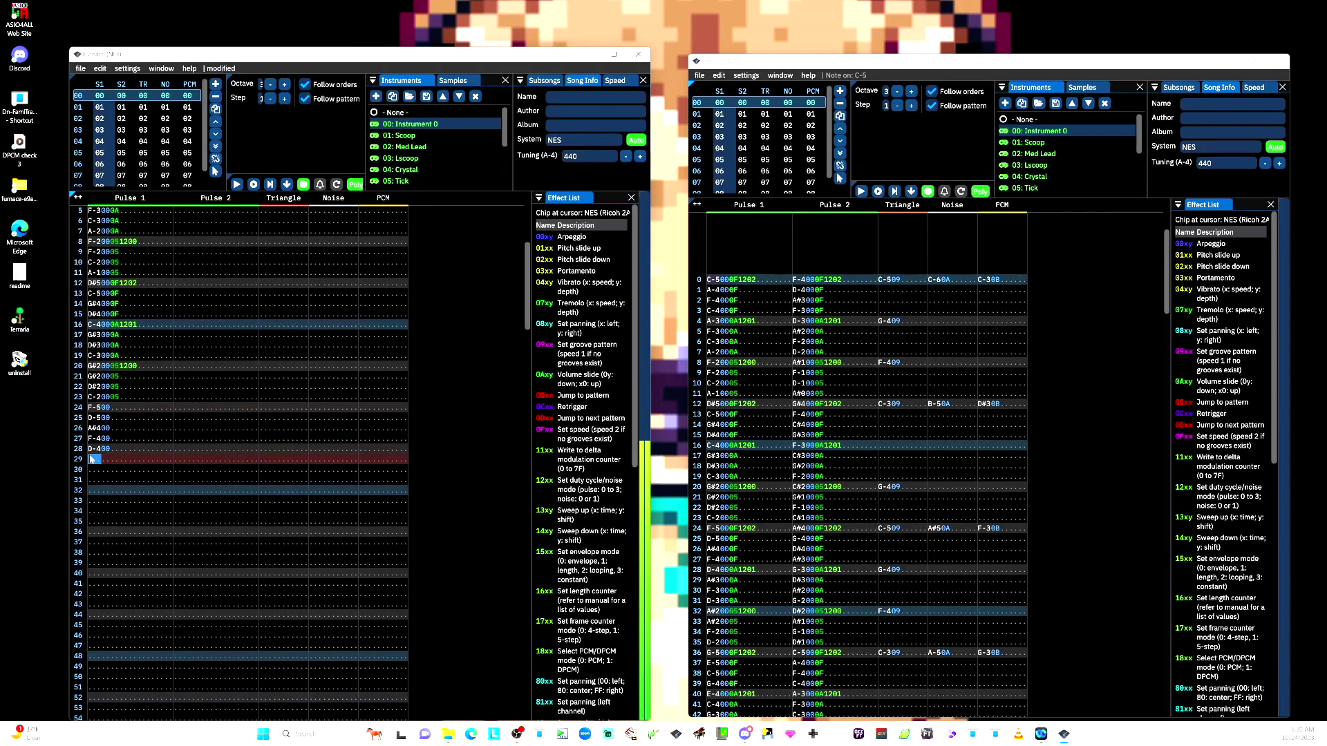
Set volumes 0F, 0A and 05 for four rows each from row 24, and add effects 1202 on row 24 and 1201 on row 28.
{"action": "key", "text": "Up"}
{"action": "key", "text": "Up"}
{"action": "key", "text": "Up"}
{"action": "key", "text": "Up"}
{"action": "key", "text": "Up"}
{"action": "key", "text": "Up"}
{"action": "key", "text": "Up"}
{"action": "key", "text": "Up"}
{"action": "key", "text": "Up"}
{"action": "key", "text": "Up"}
{"action": "key", "text": "Up"}
{"action": "key", "text": "Up"}
{"action": "key", "text": "ctrl+v"}
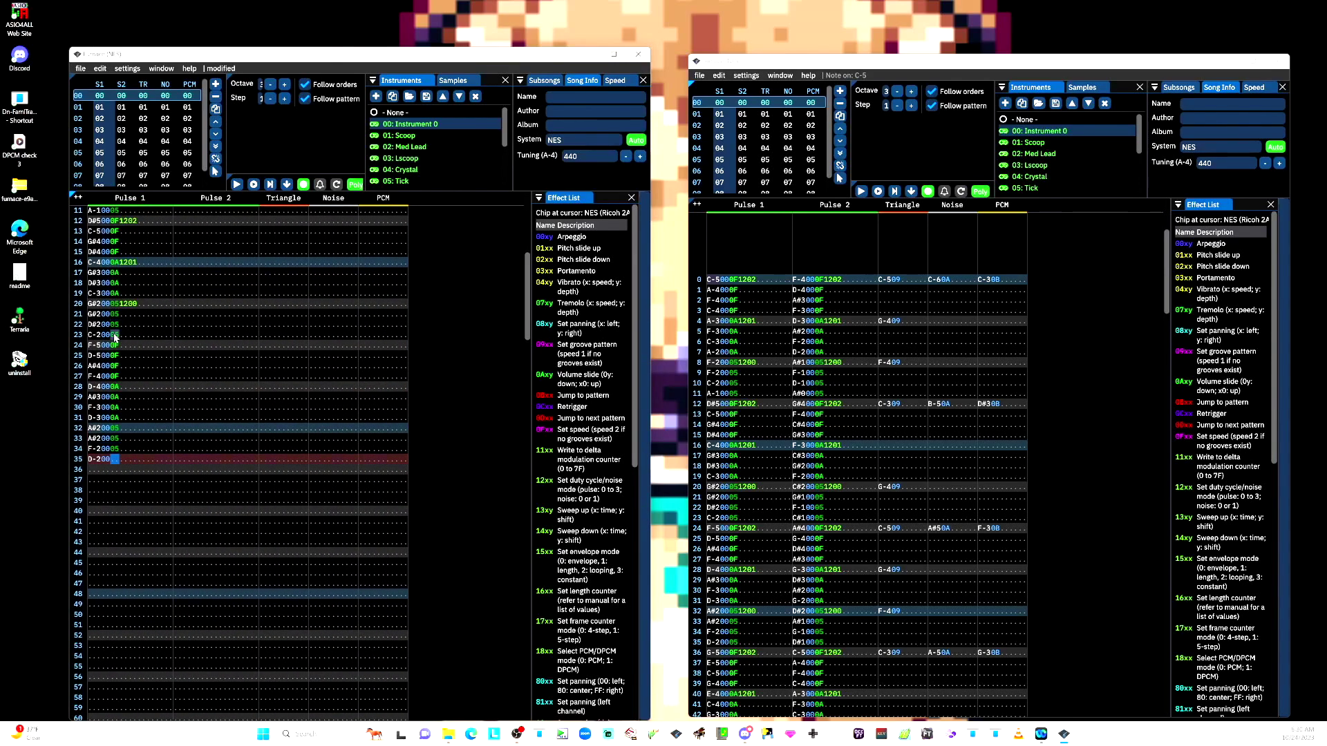
{"action": "type", "text": "1200"}
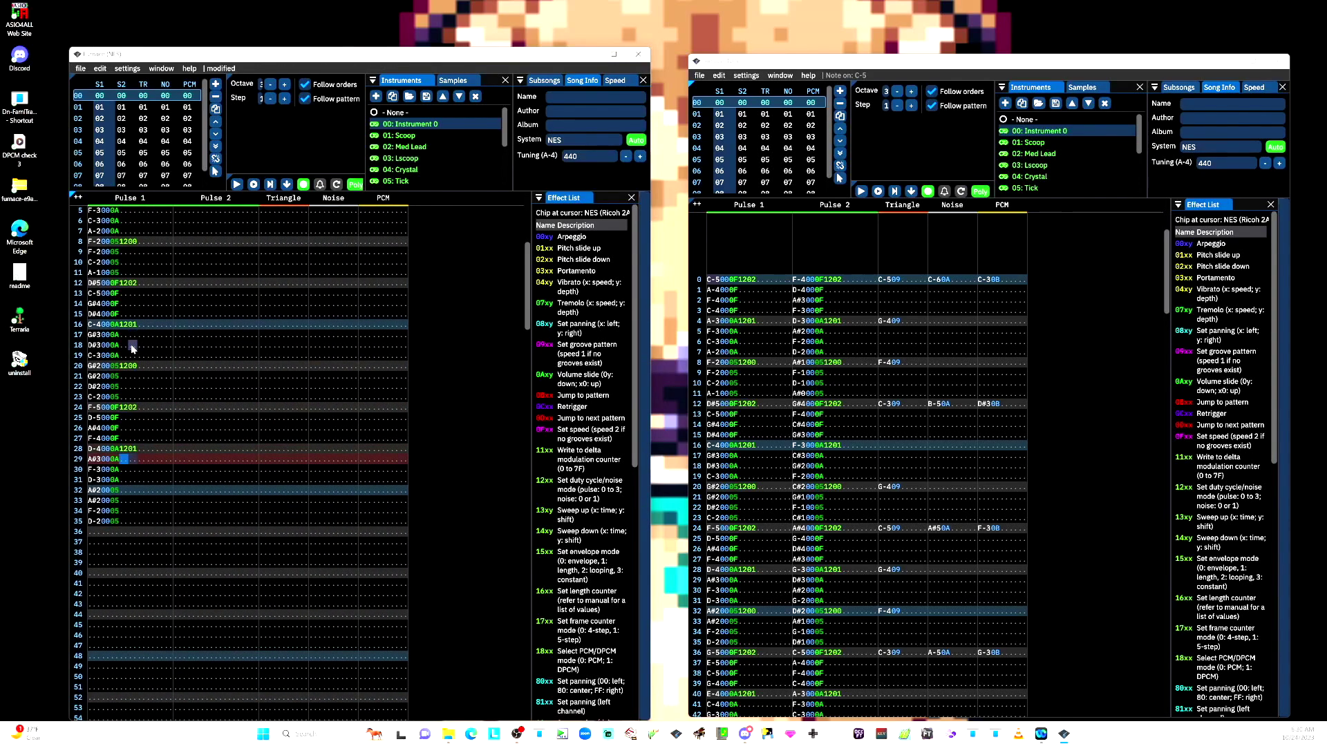